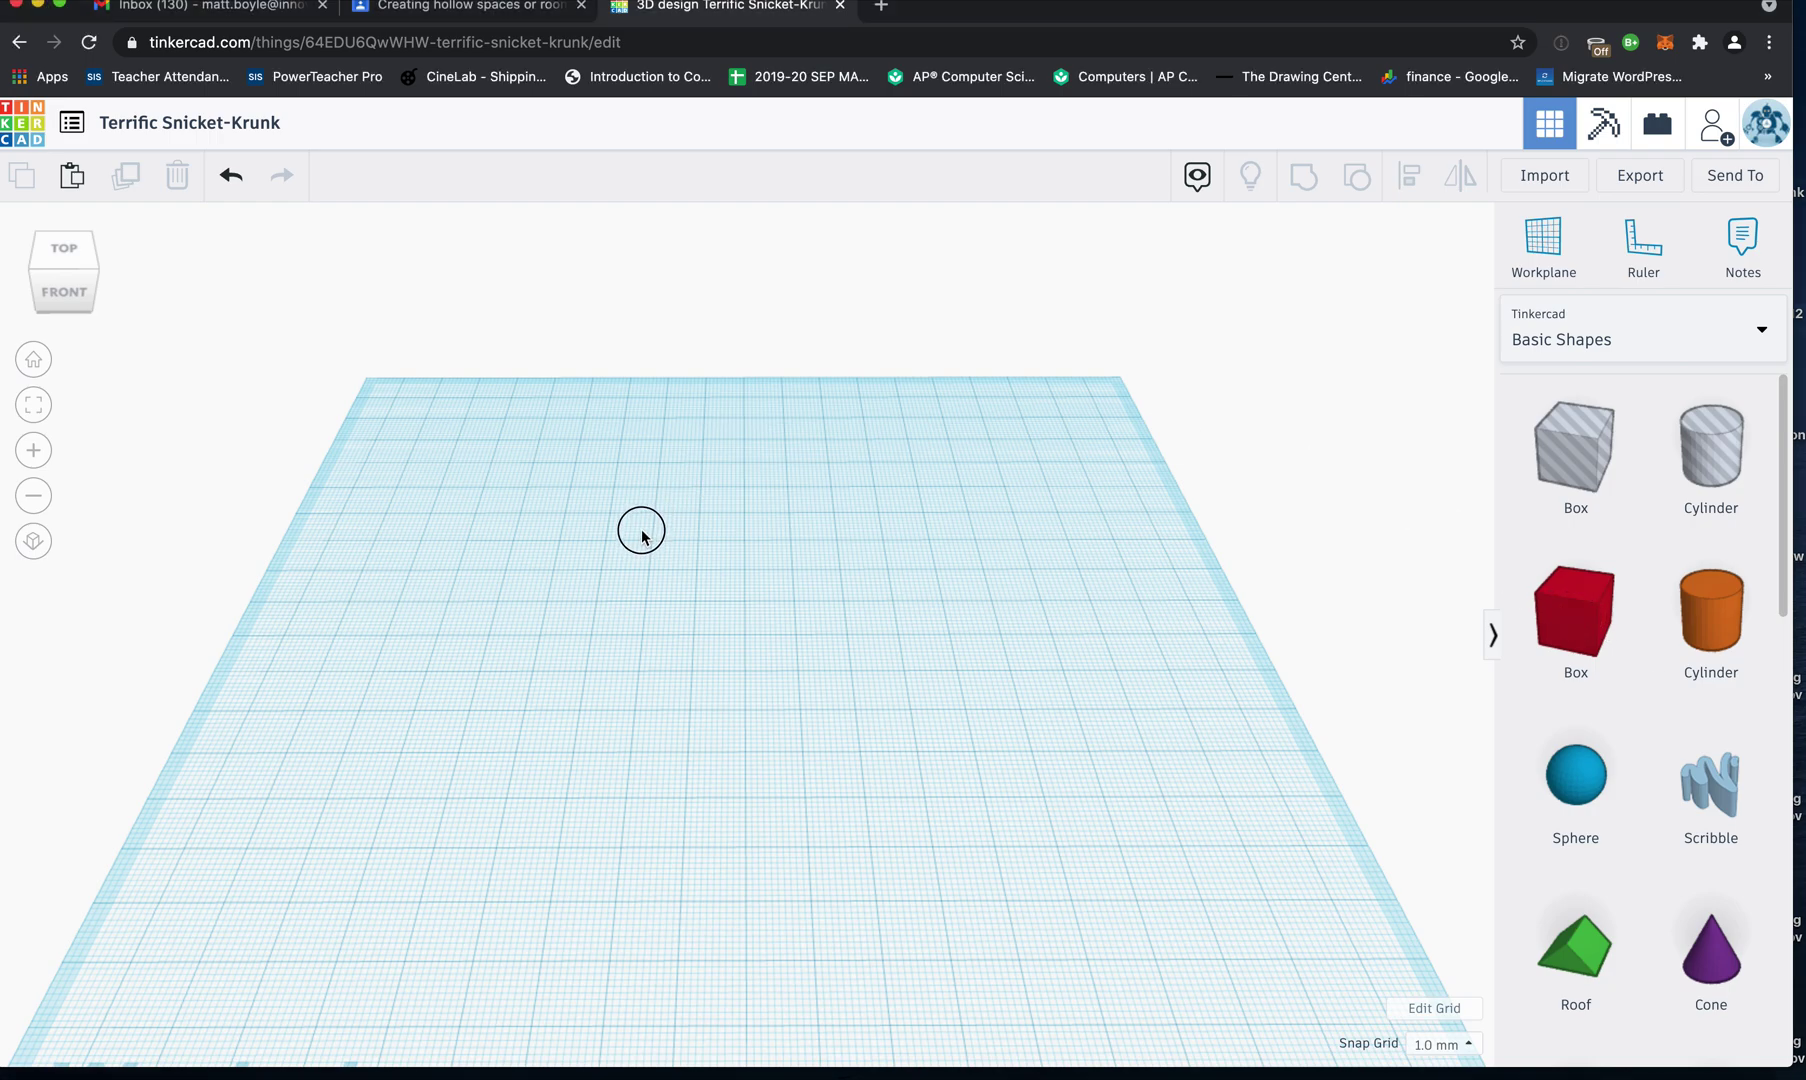
# Place a solid red box on the workplane and enlarge it into a wide, tall block near the center.
pyautogui.moveTo(1577, 560); pyautogui.dragTo(1135, 905)
pyautogui.moveTo(161, 890); pyautogui.dragTo(80, 805)
pyautogui.moveTo(730, 568); pyautogui.dragTo(675, 537)
pyautogui.moveTo(795, 582); pyautogui.dragTo(795, 518)
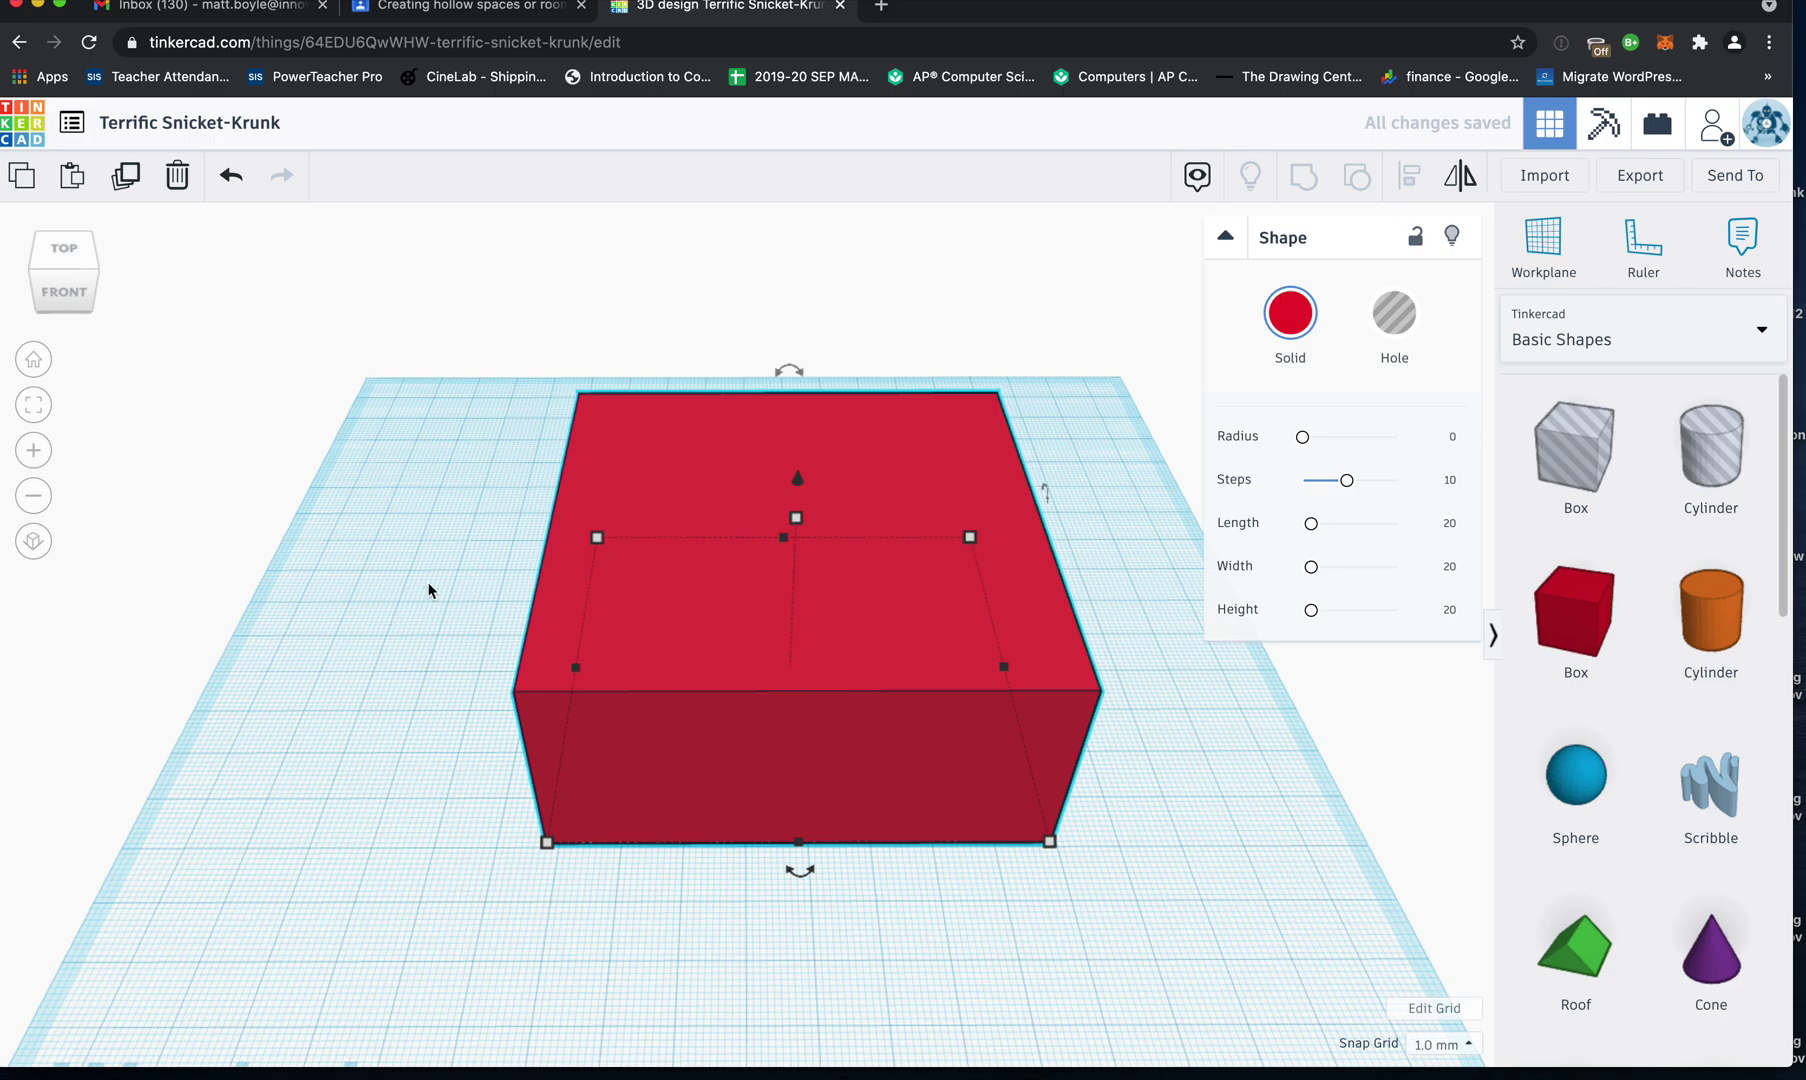
pyautogui.click(402, 612)
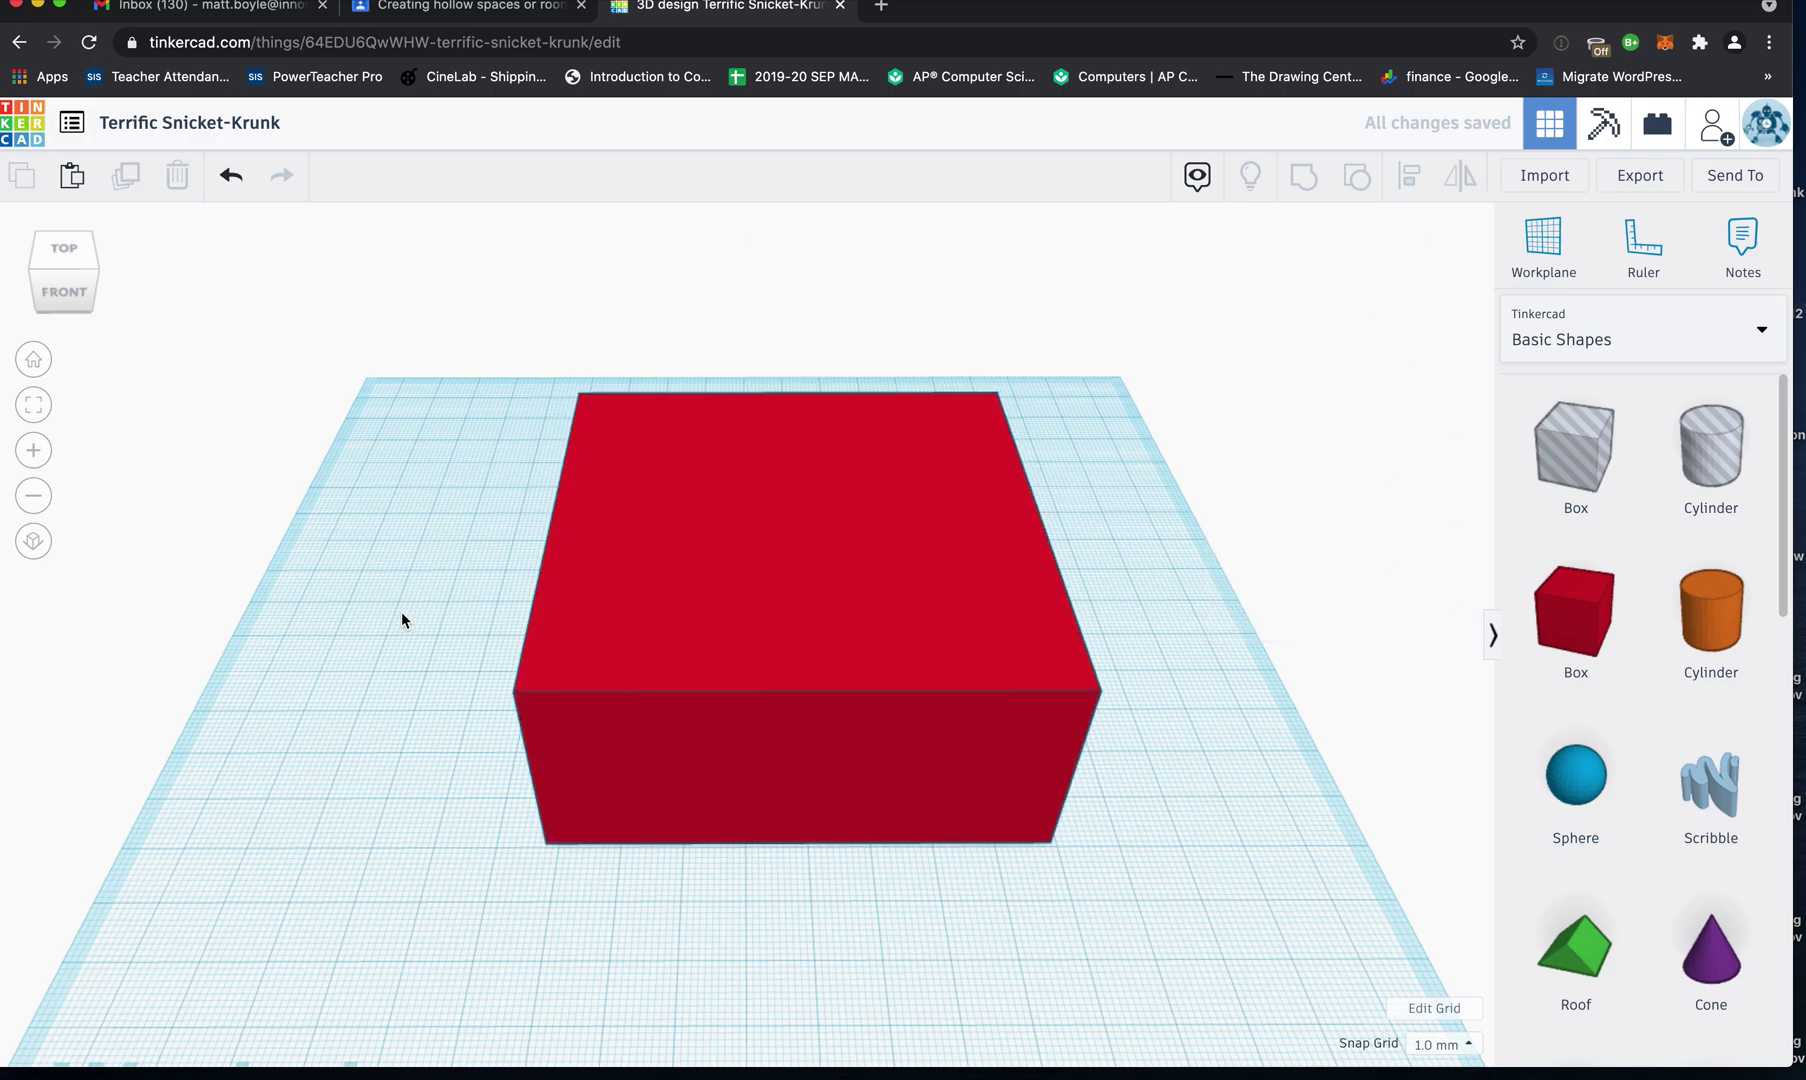
# Duplicate the red block and color the copy pale yellow.
pyautogui.click(790, 604)
pyautogui.hotkey('ctrl', 'c')
pyautogui.hotkey('ctrl', 'v')
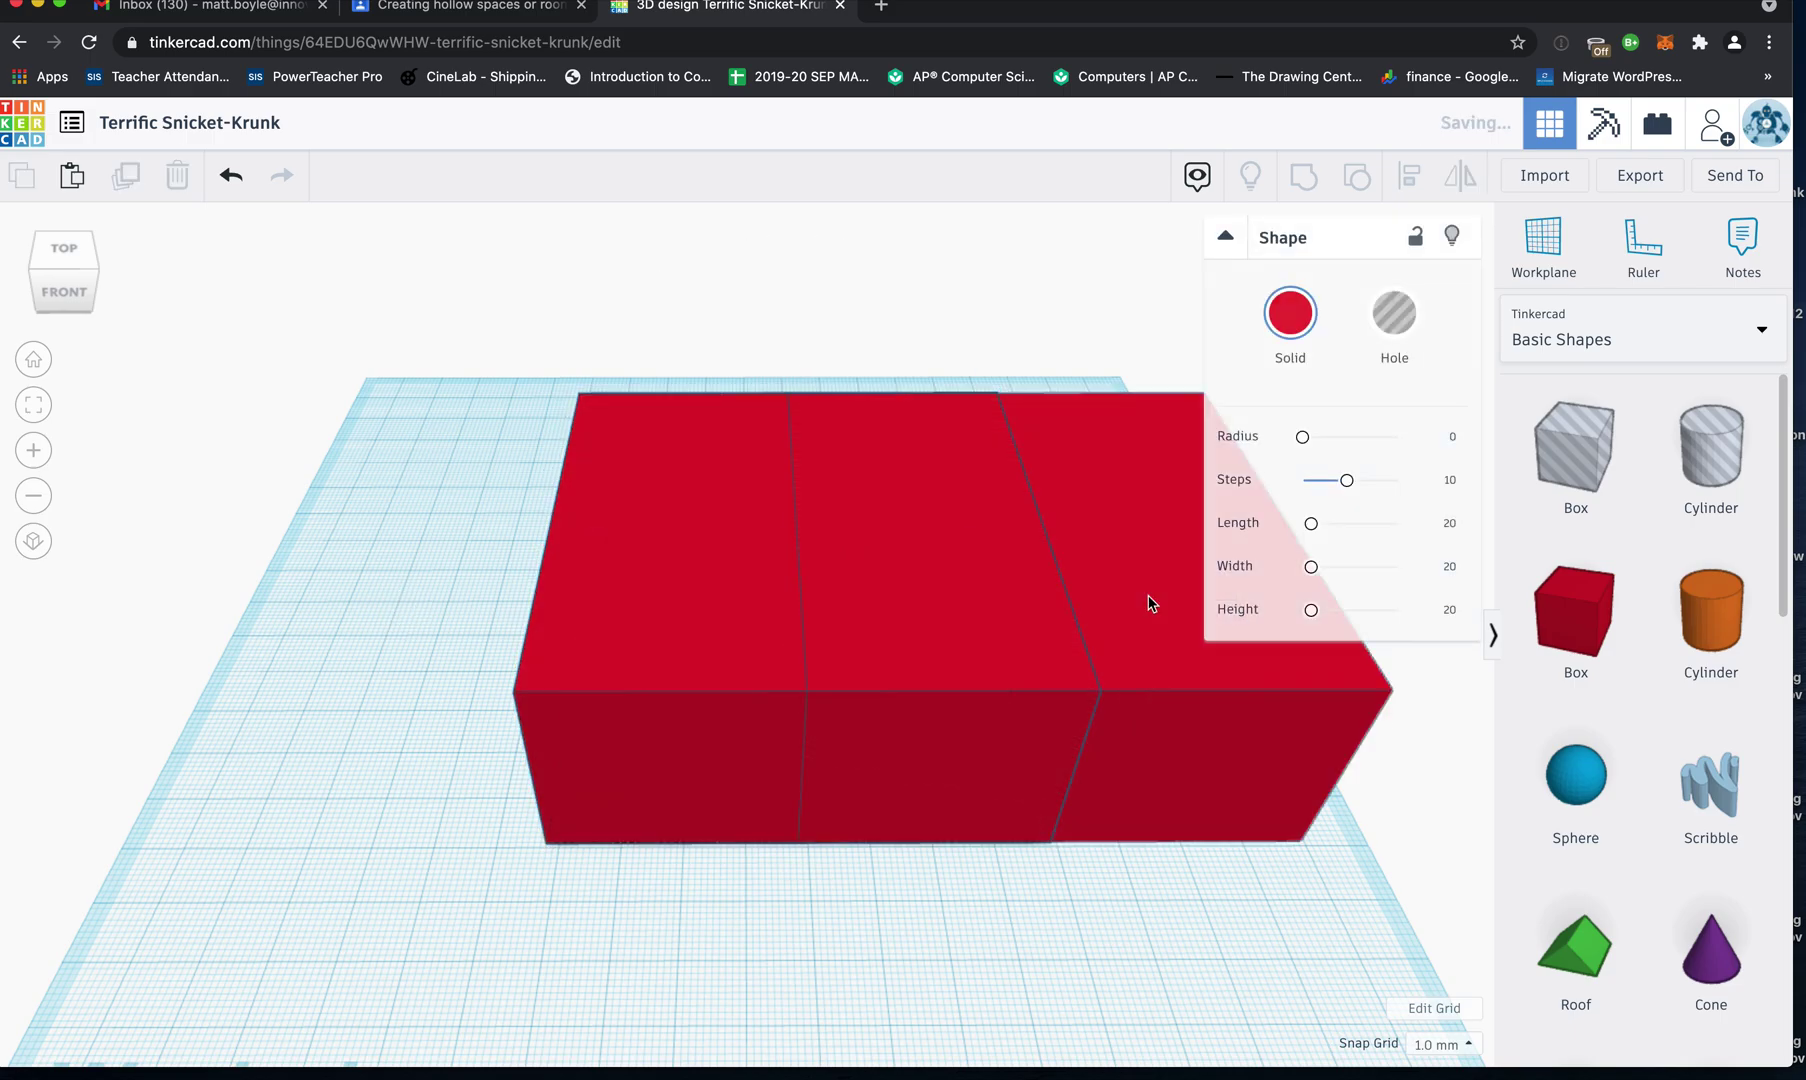
pyautogui.click(1290, 313)
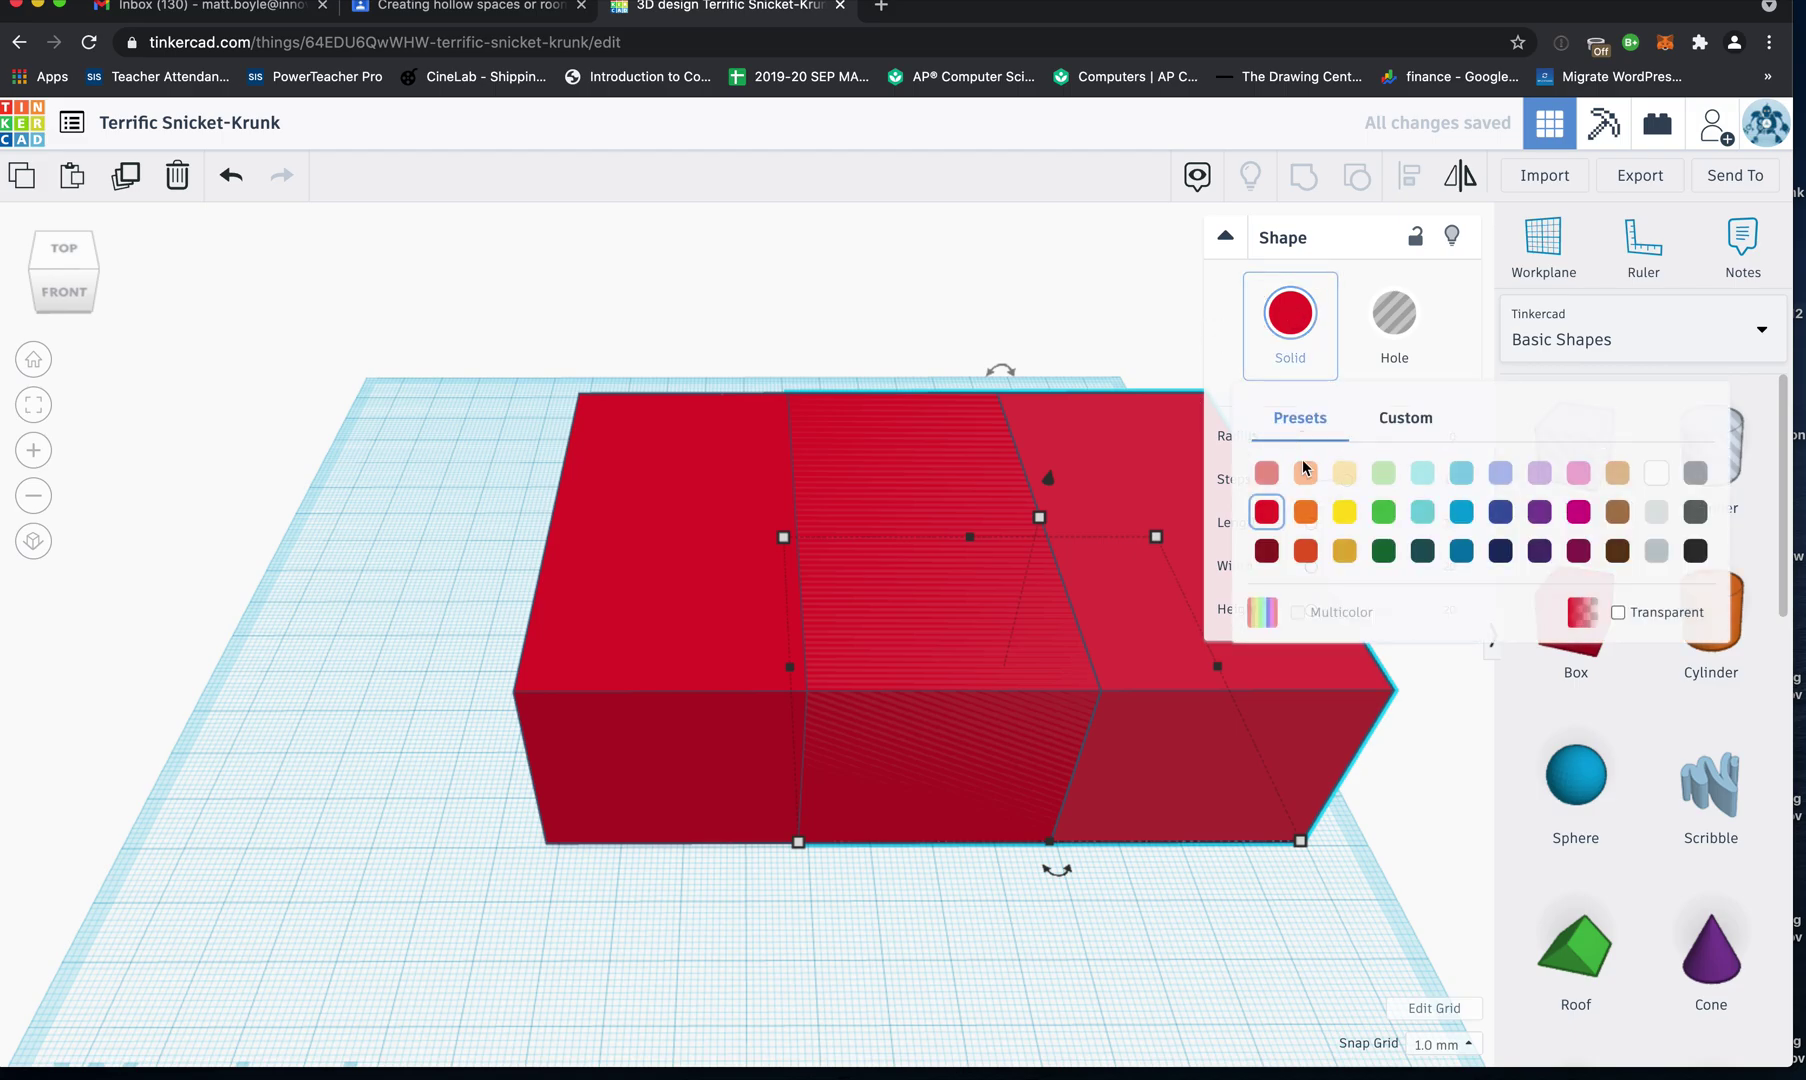
pyautogui.click(1352, 487)
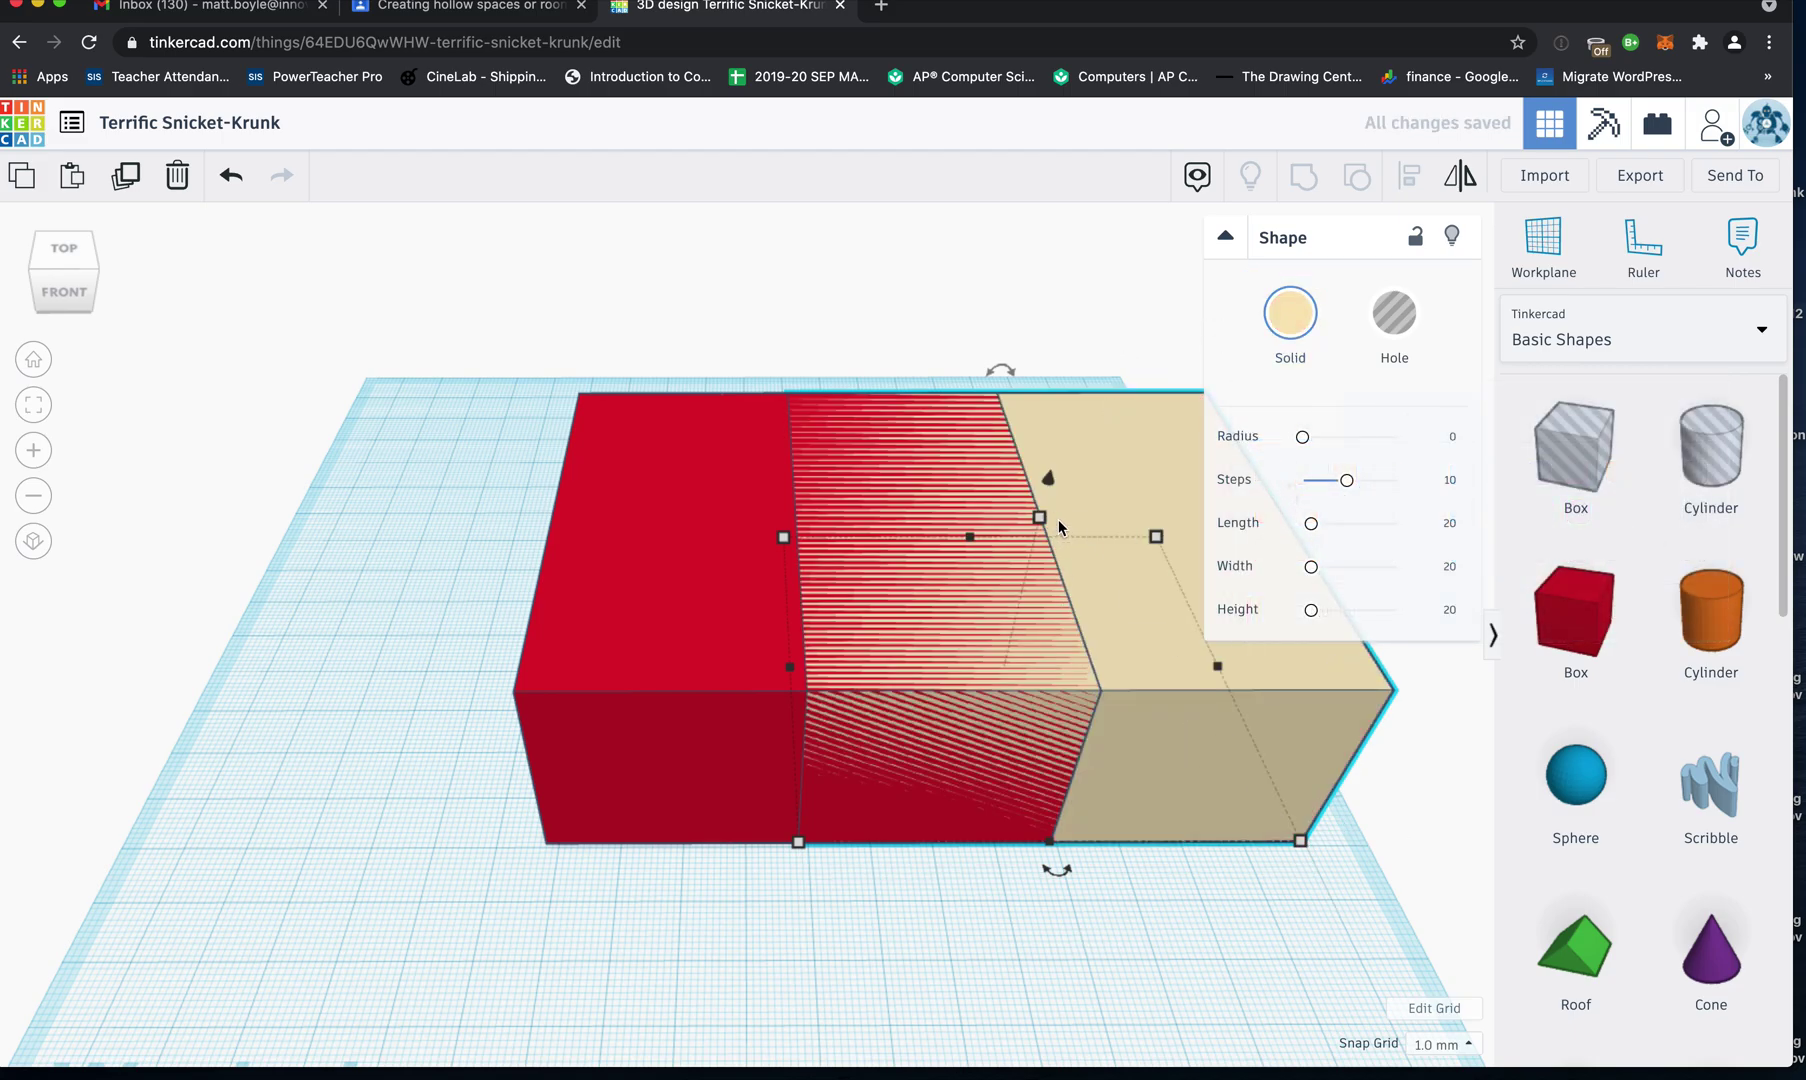
# Shrink the pale yellow copy and position it inside the red block, with margins all around and its top protruding above.
pyautogui.moveTo(1040, 517); pyautogui.dragTo(1050, 476)
pyautogui.moveTo(1299, 840); pyautogui.dragTo(1228, 806)
pyautogui.moveTo(1041, 439); pyautogui.dragTo(828, 456)
pyautogui.moveTo(68, 290); pyautogui.dragTo(255, 285)
pyautogui.click(399, 382)
pyautogui.click(737, 448)
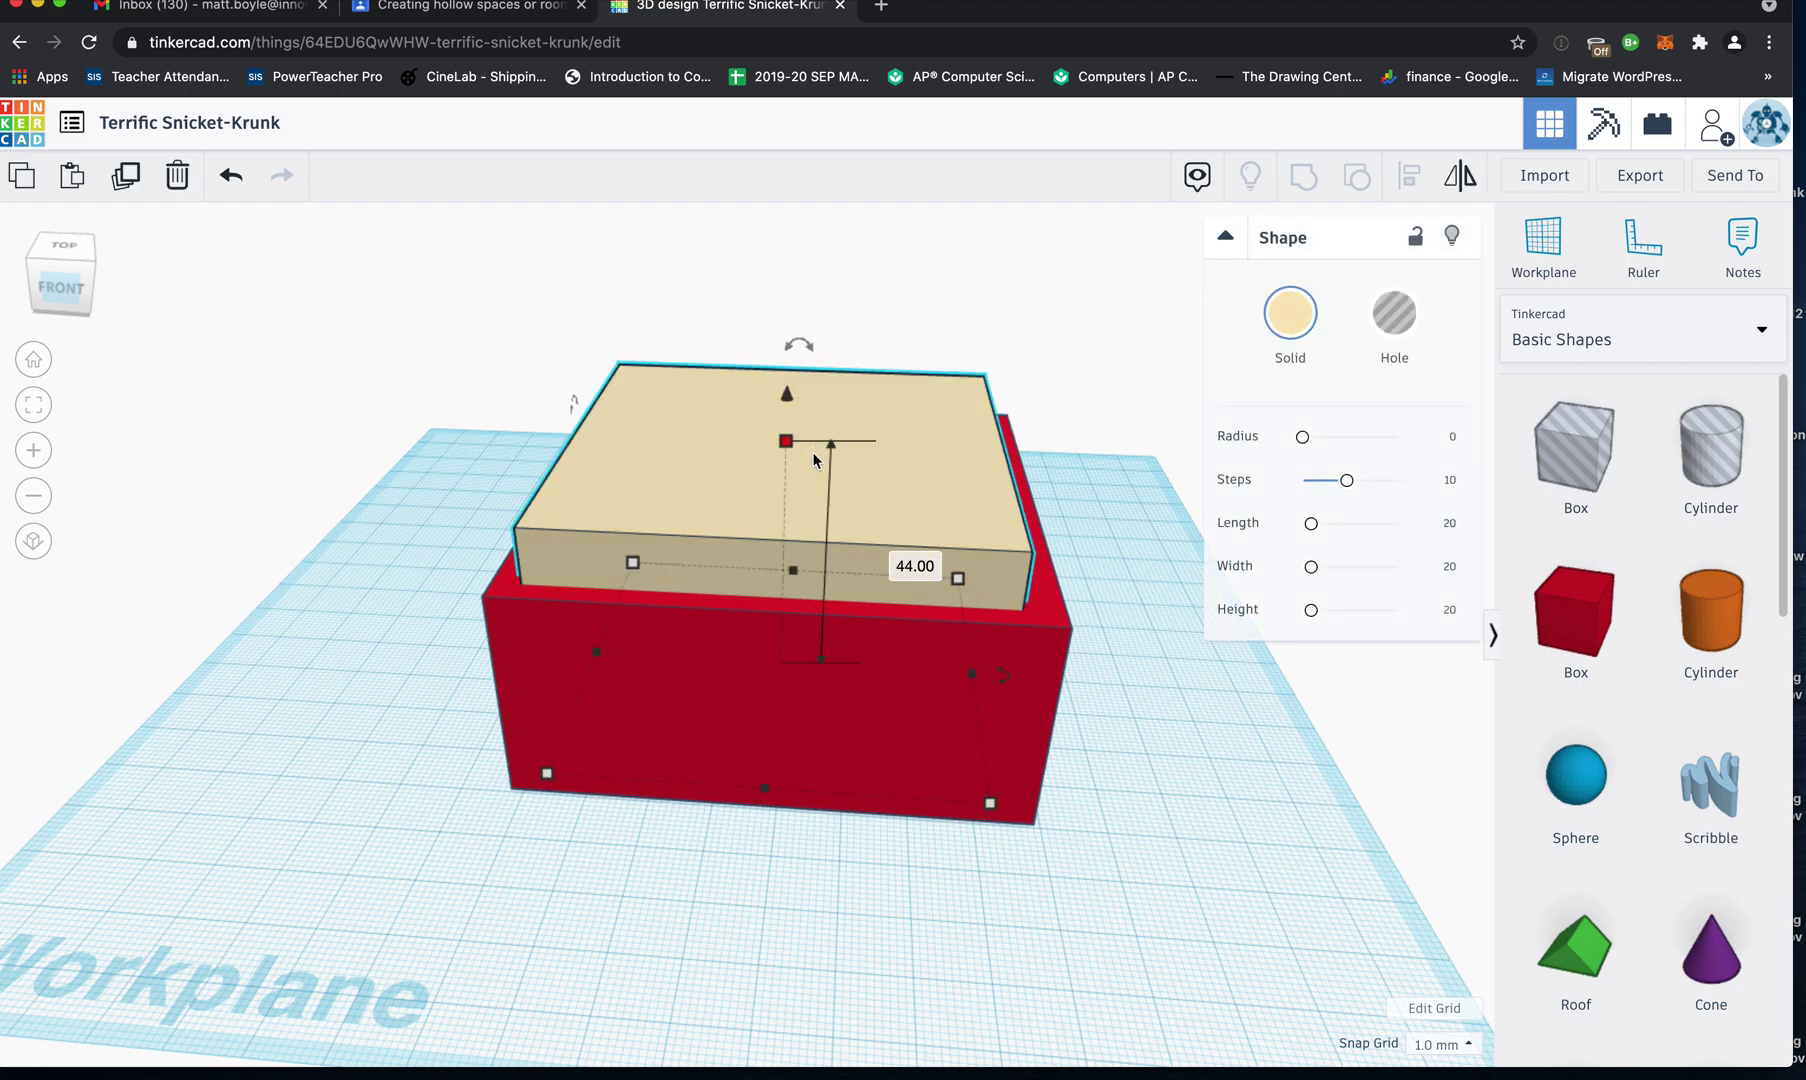
# Turn the pale yellow box into a hole and group it with the red block to hollow it out.
pyautogui.click(1394, 313)
pyautogui.click(988, 334)
pyautogui.moveTo(503, 308); pyautogui.dragTo(698, 500)
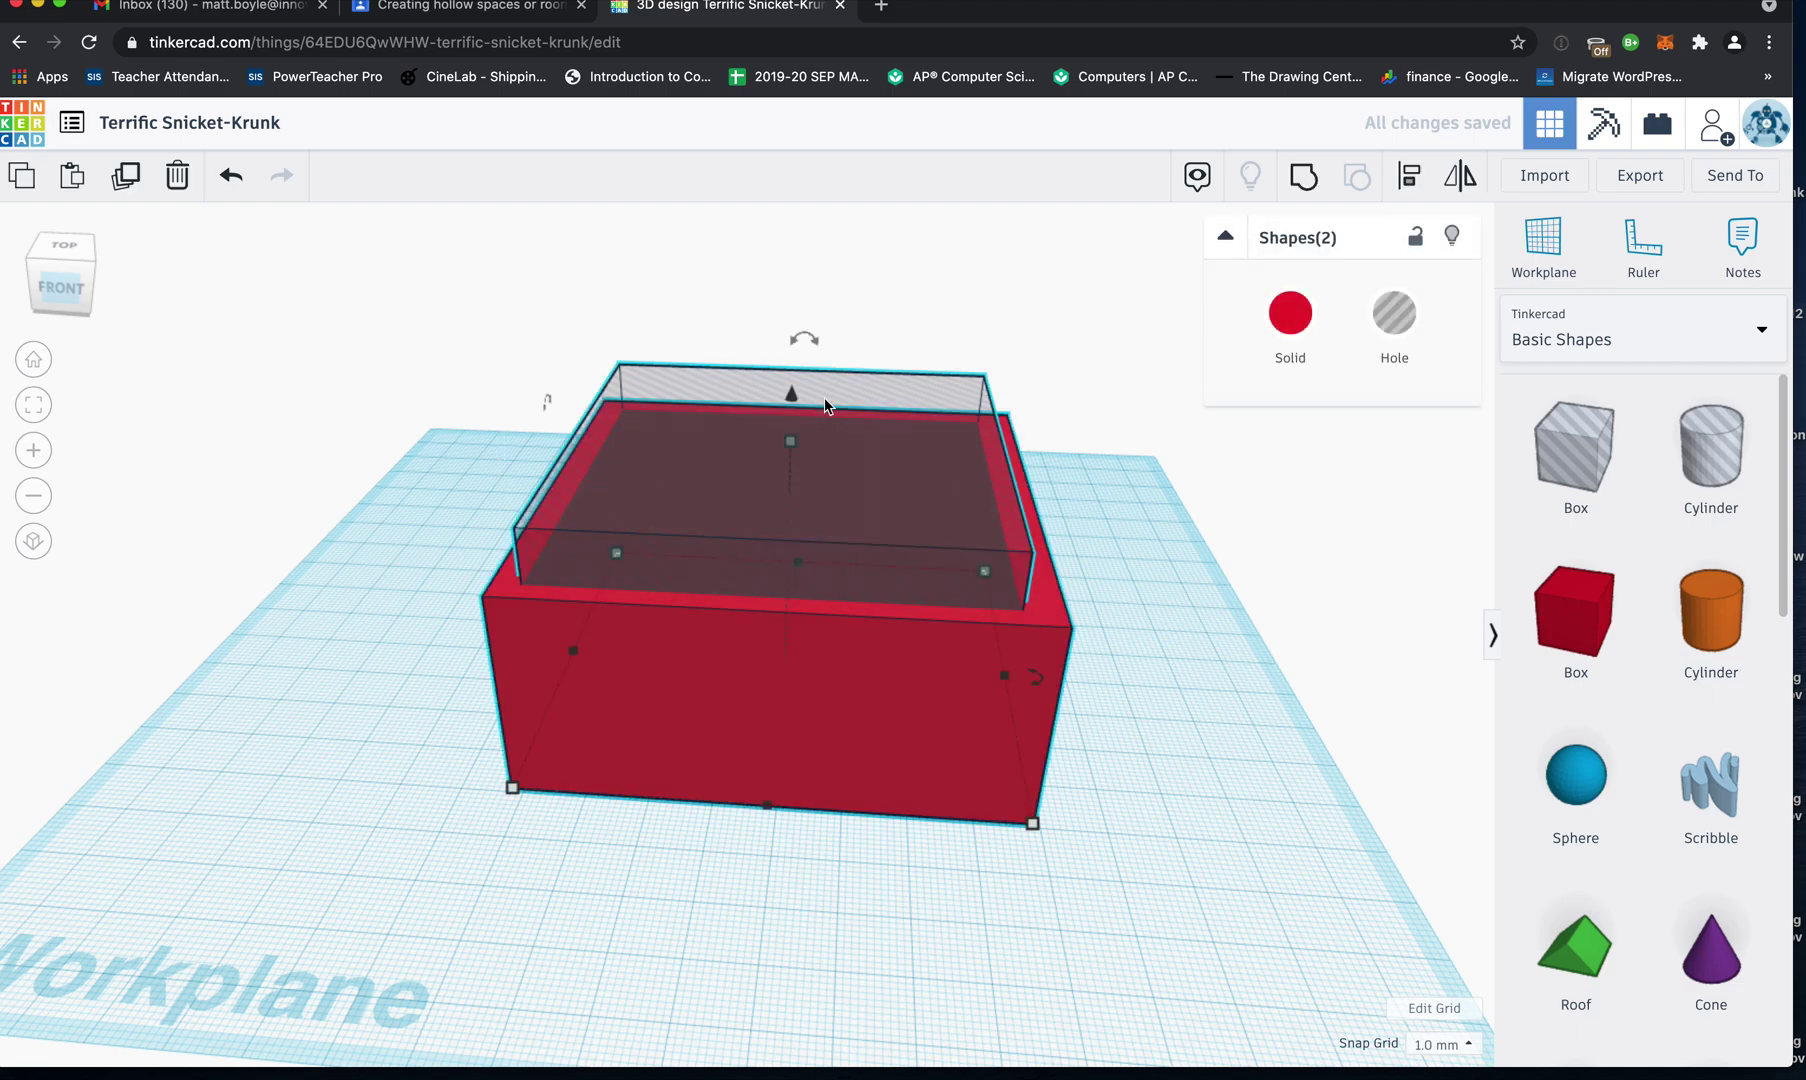
pyautogui.click(1303, 175)
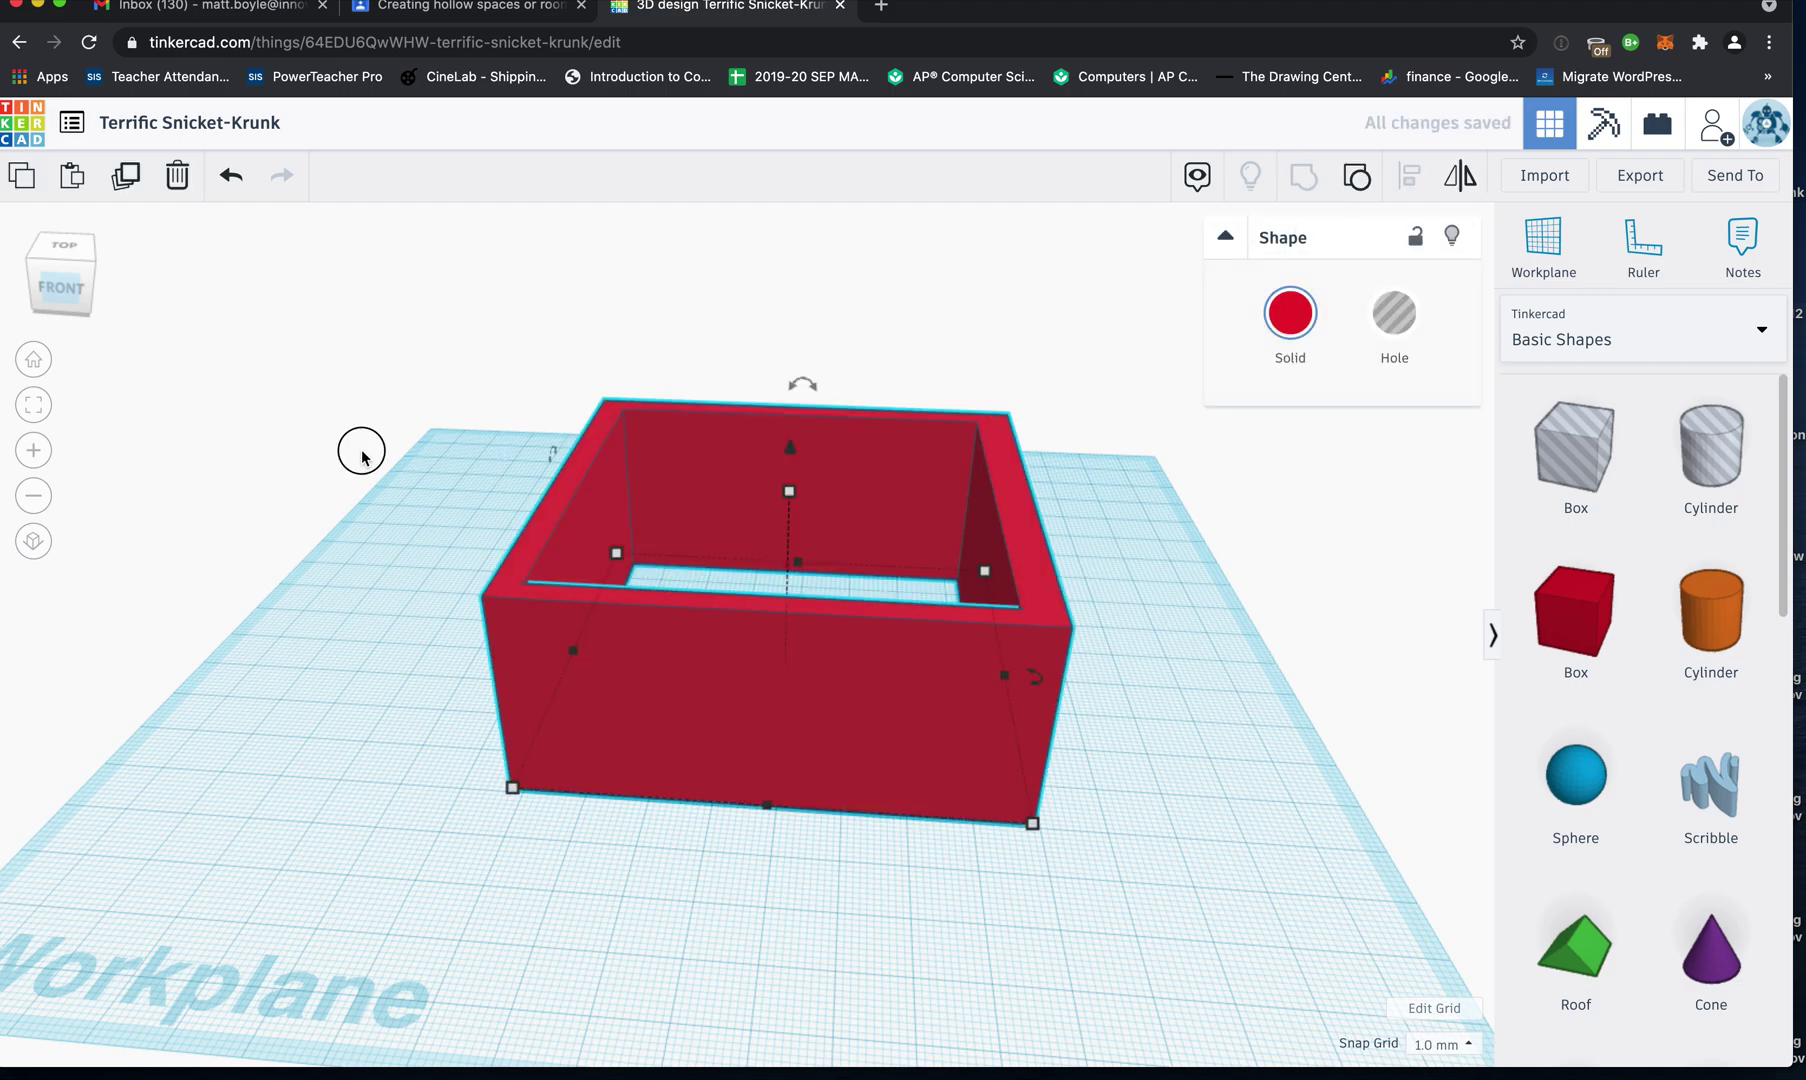
pyautogui.click(362, 452)
# Add a hole box in front of the front wall near its right end and narrow it to 15 mm.
pyautogui.moveTo(63, 281)
pyautogui.mouseDown()
pyautogui.moveTo(113, 282)
pyautogui.moveTo(62, 285)
pyautogui.moveTo(82, 290)
pyautogui.mouseUp()
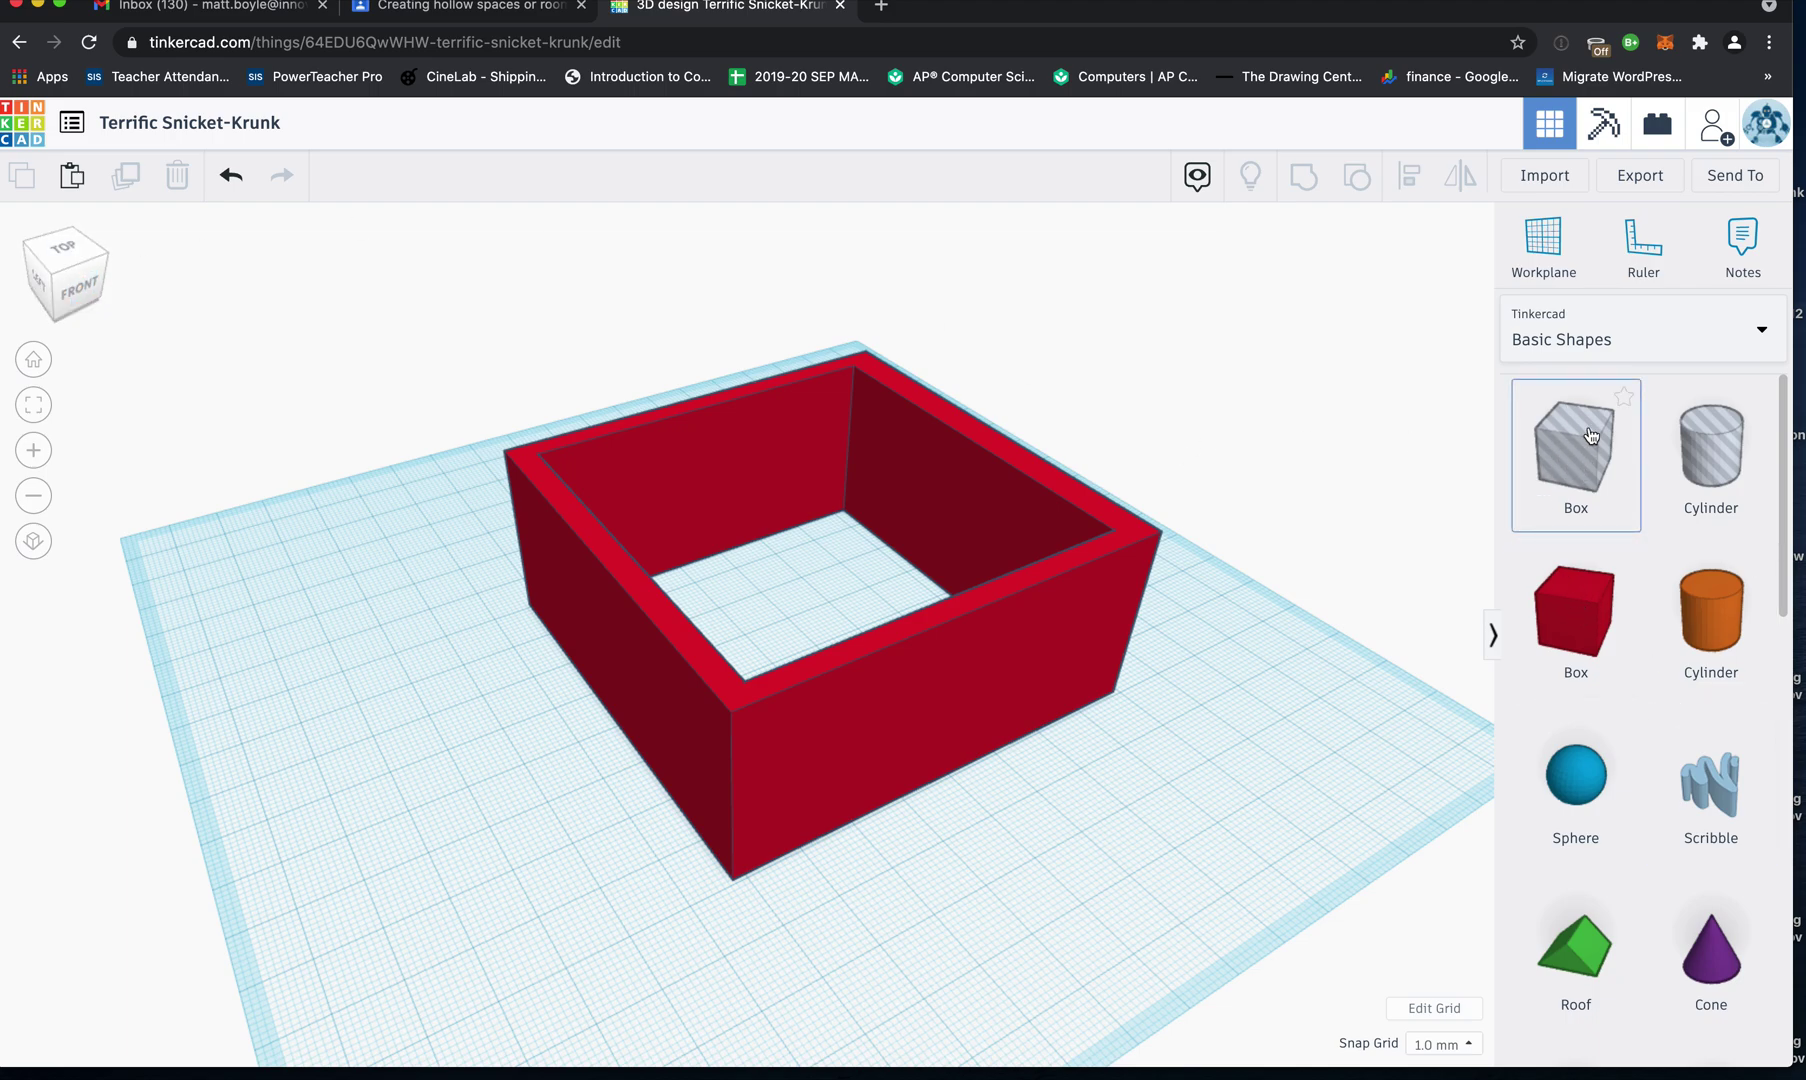
pyautogui.moveTo(1579, 485); pyautogui.dragTo(1101, 760)
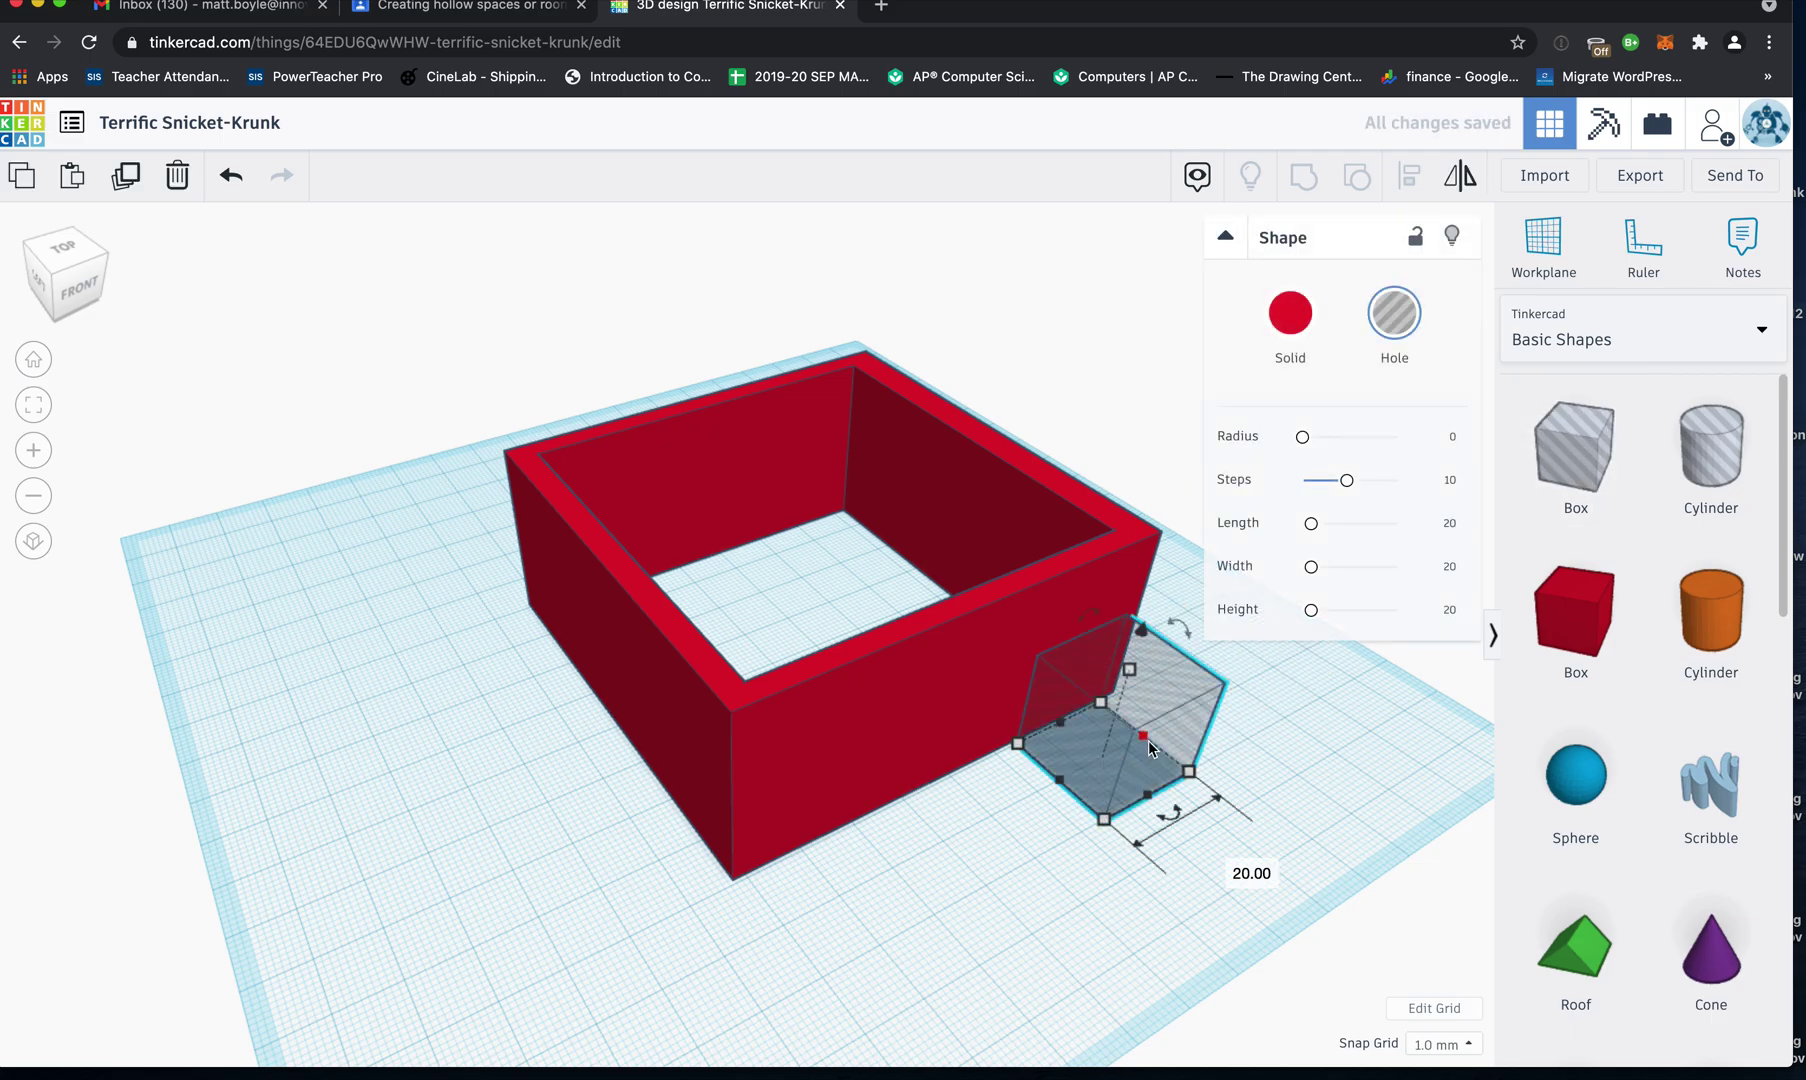
pyautogui.click(78, 292)
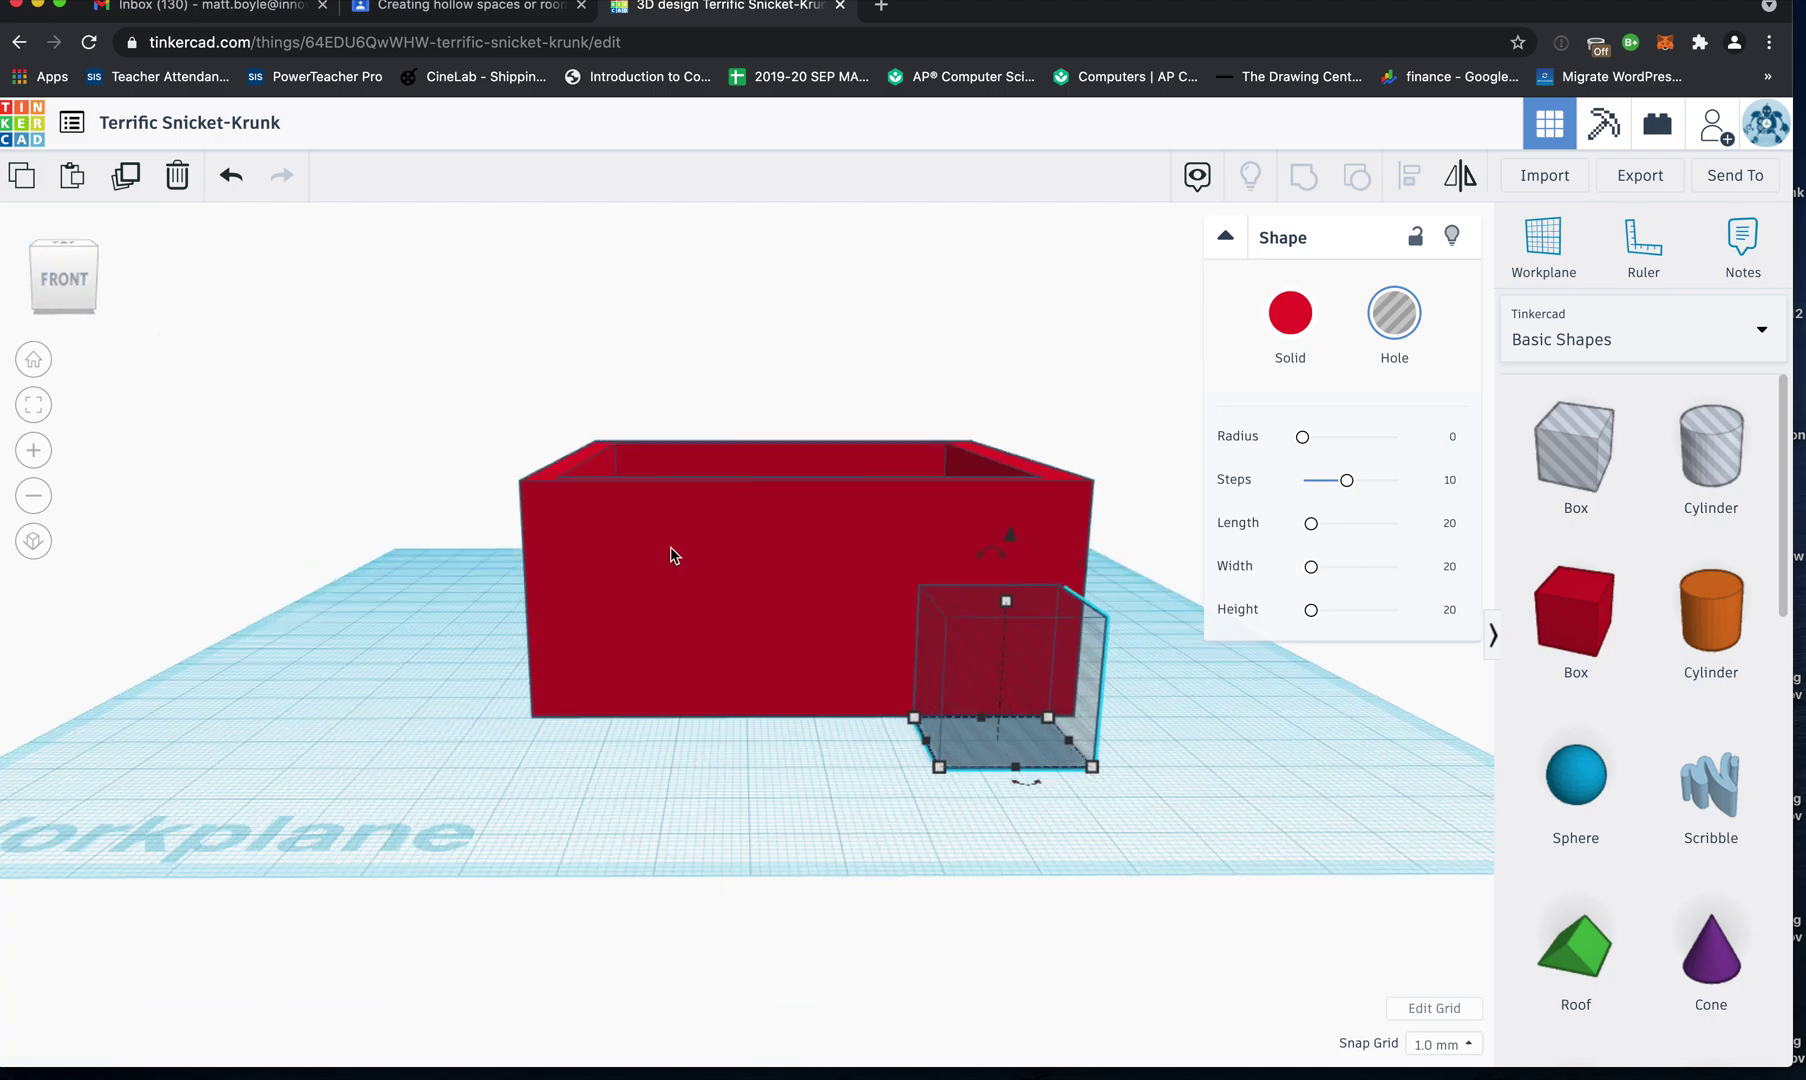
pyautogui.moveTo(940, 684); pyautogui.dragTo(866, 722)
pyautogui.moveTo(841, 807); pyautogui.dragTo(887, 813)
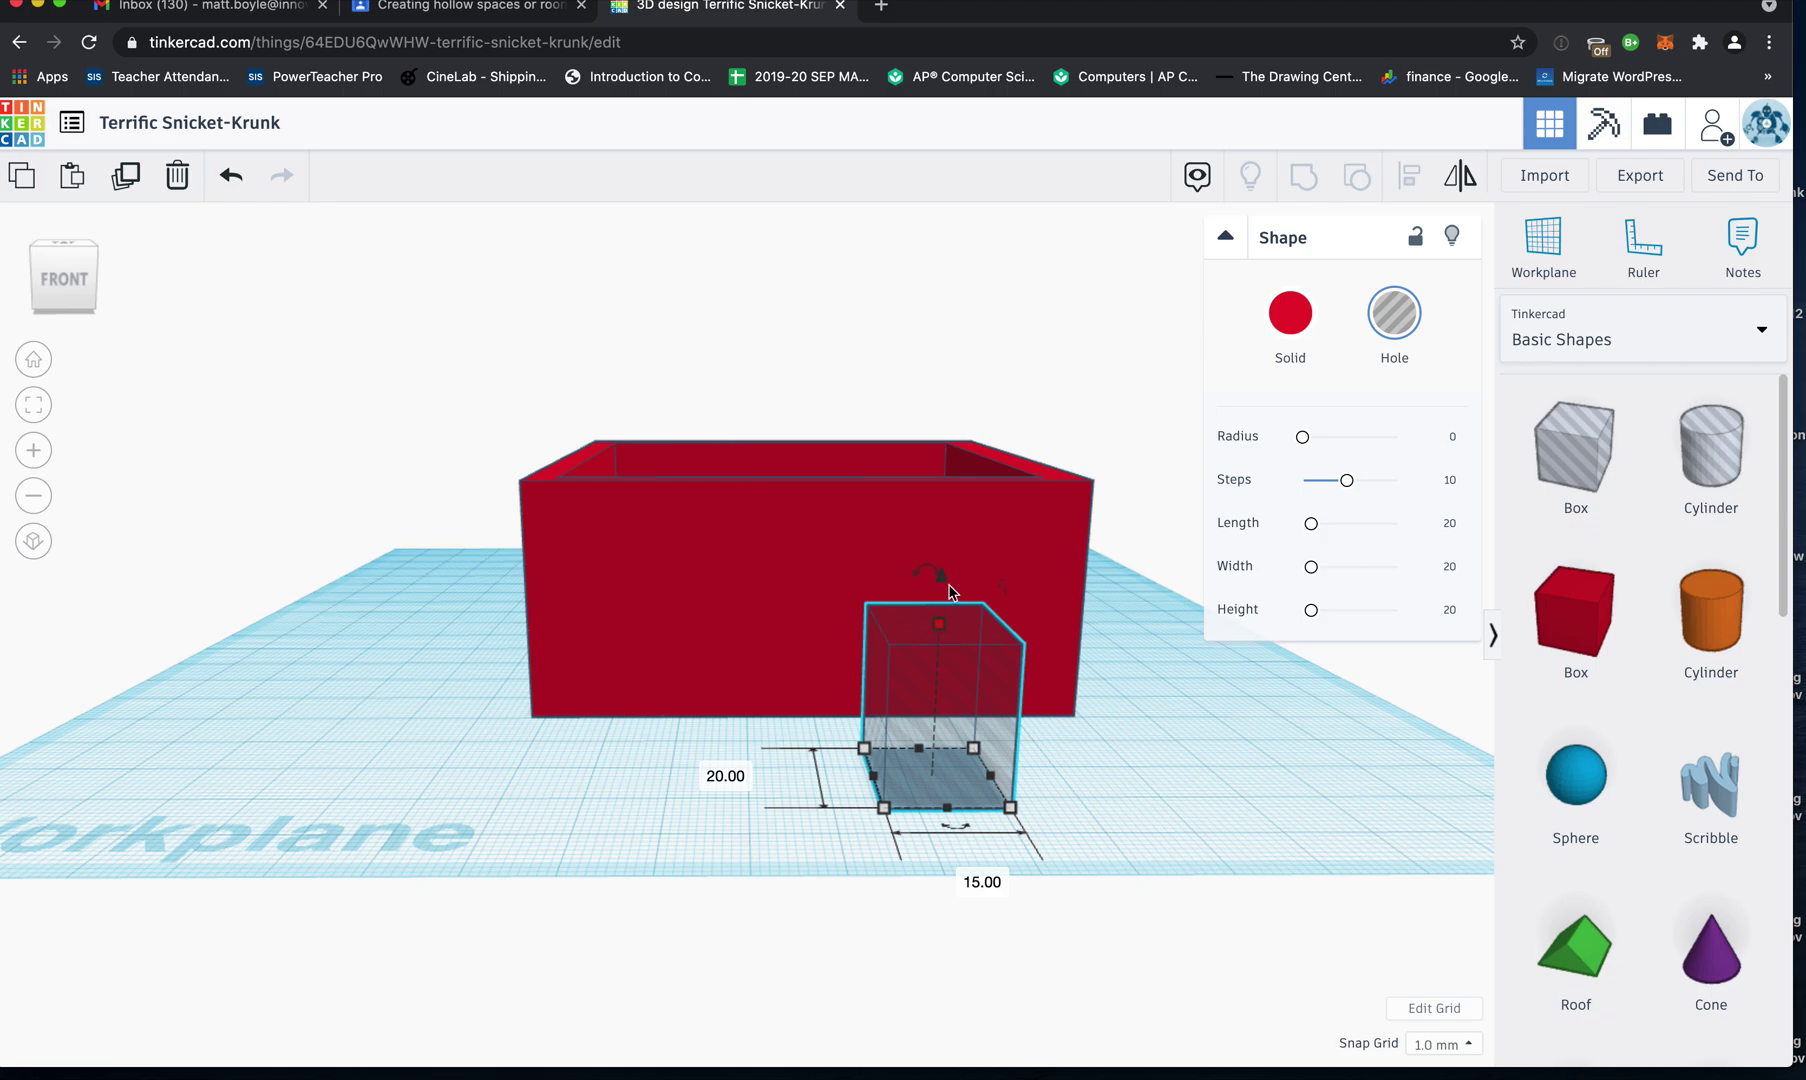
# Raise the hole box 9 mm and move it back so that it passes through the front wall.
pyautogui.moveTo(947, 585)
pyautogui.mouseDown()
pyautogui.moveTo(955, 516)
pyautogui.moveTo(951, 586)
pyautogui.mouseUp()
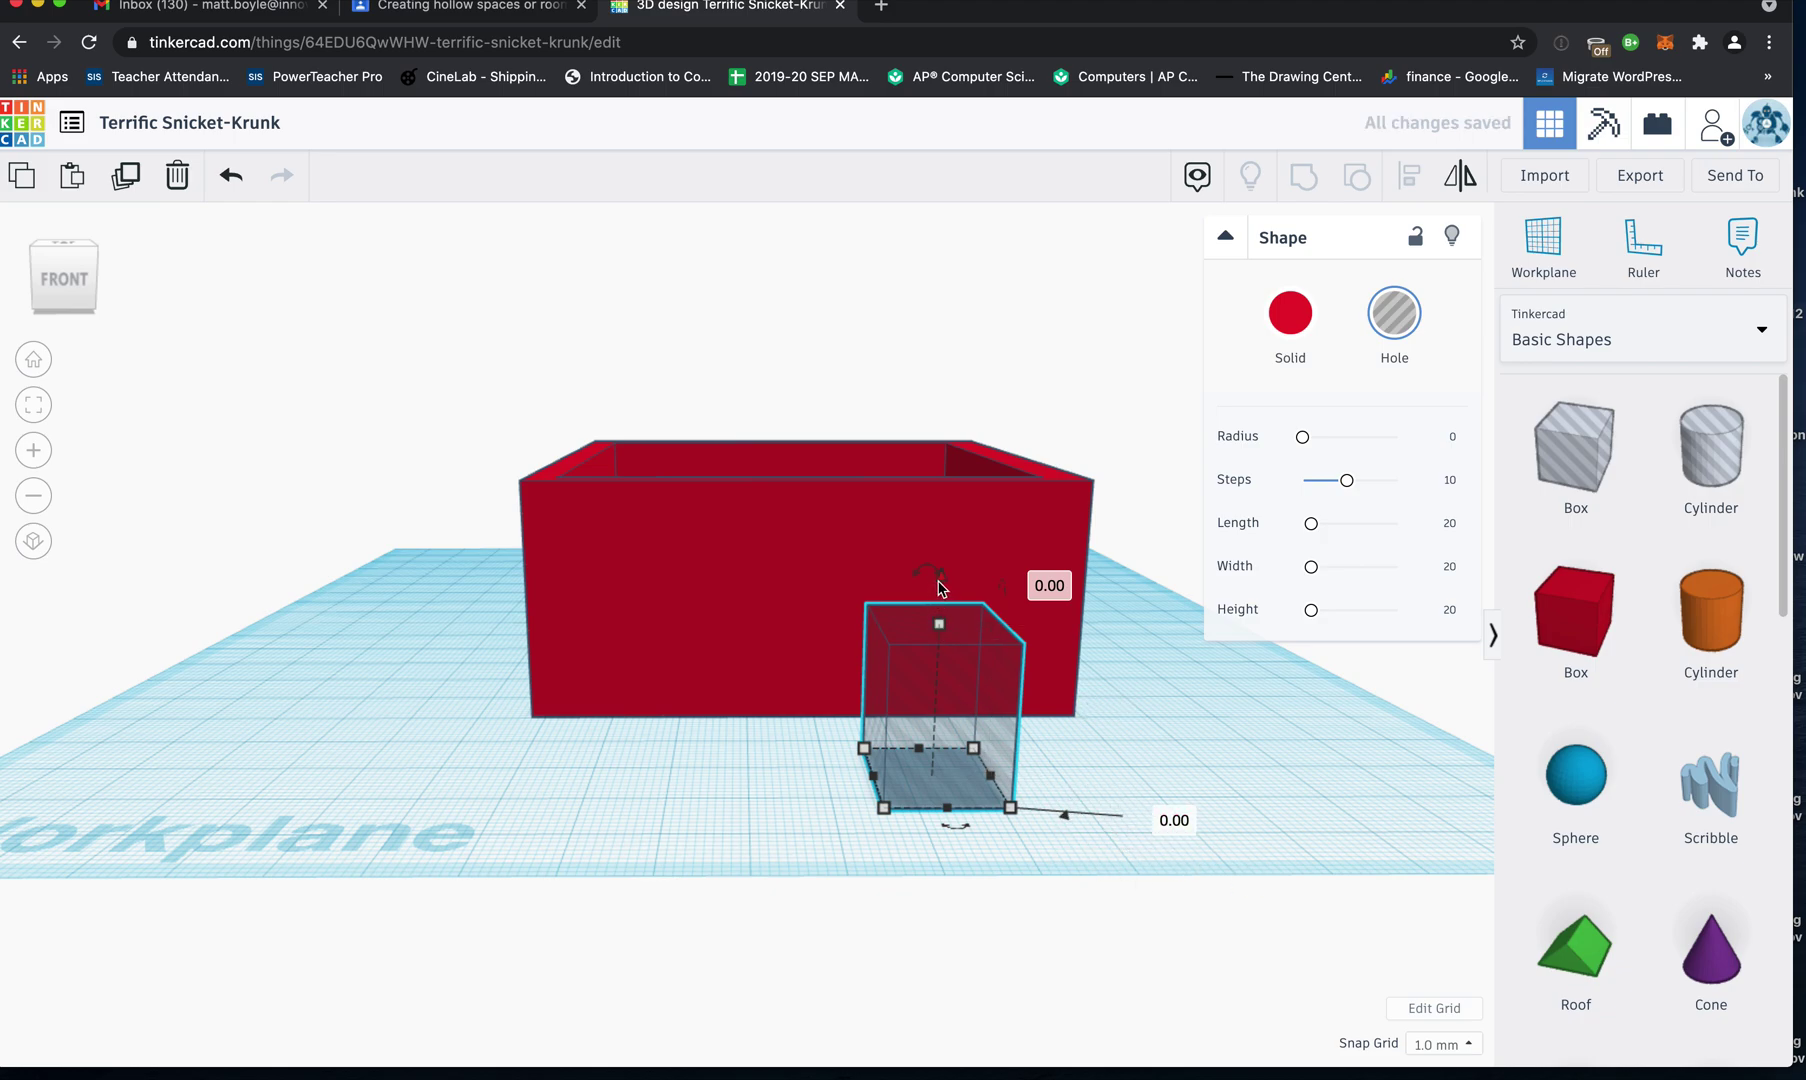
pyautogui.moveTo(943, 585); pyautogui.dragTo(953, 512)
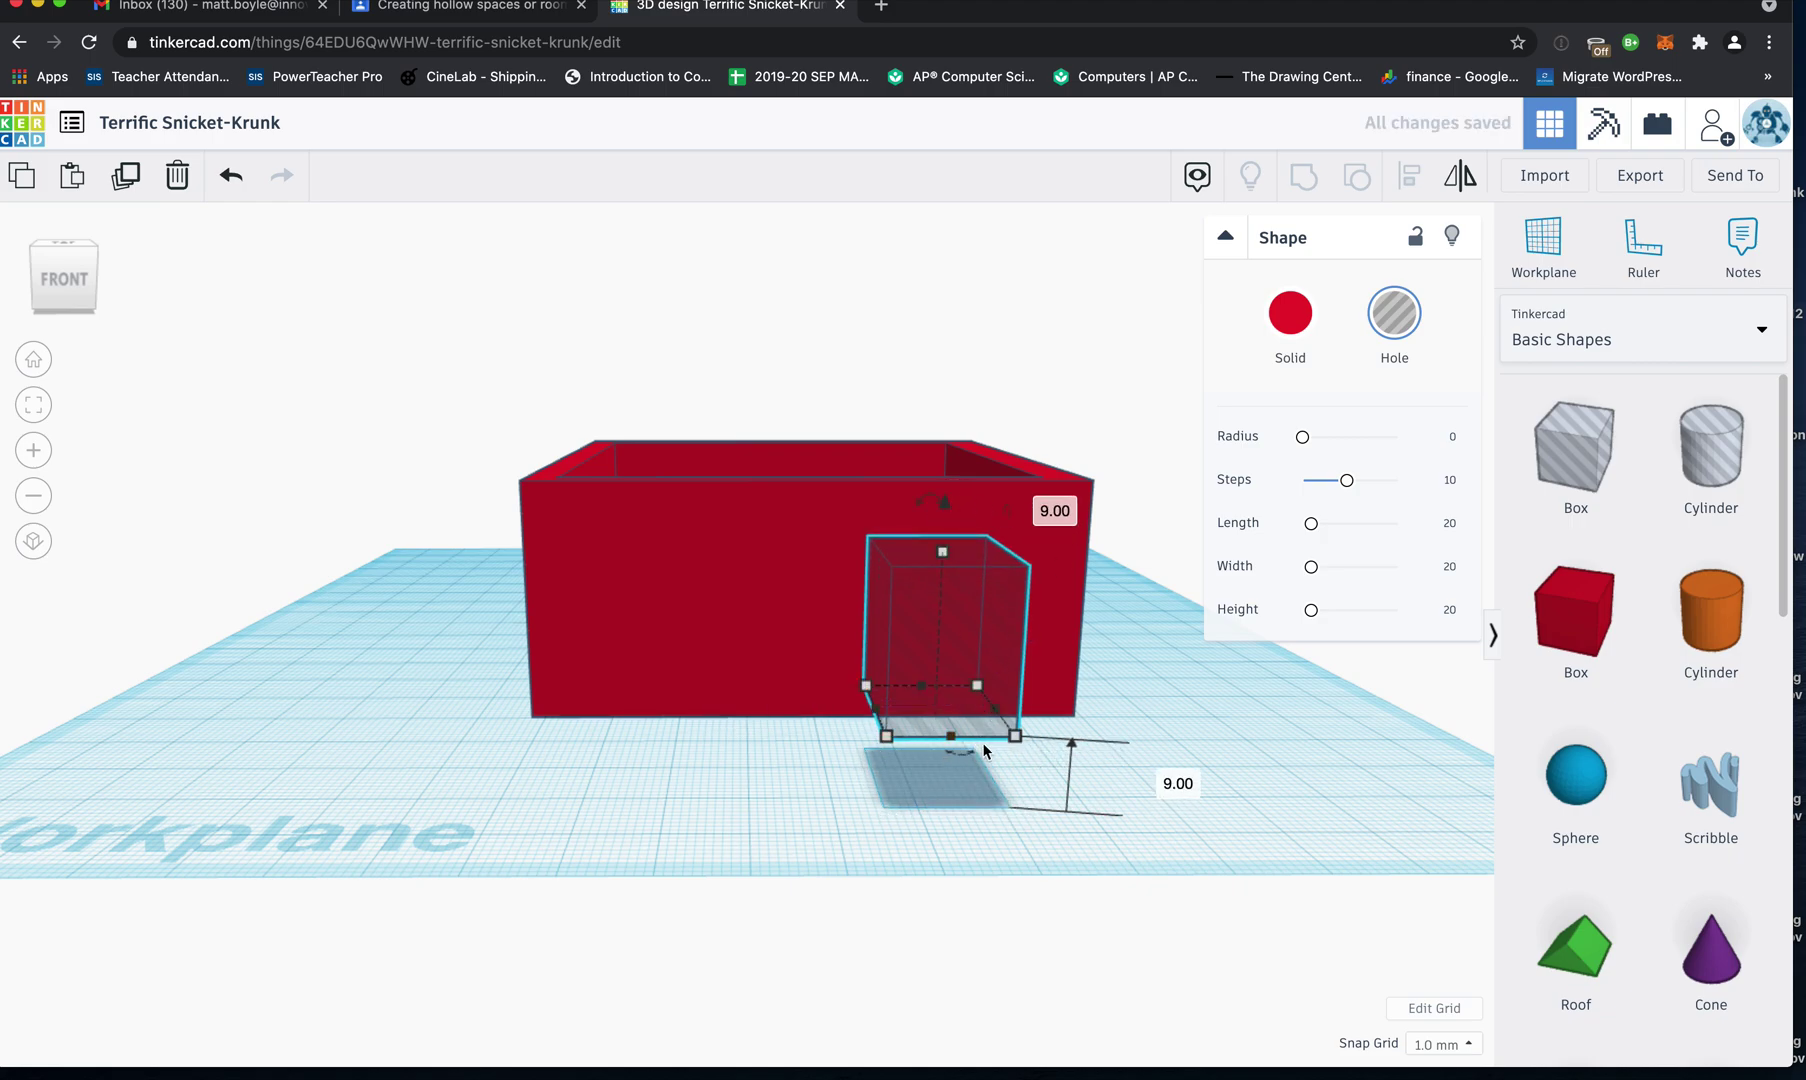
pyautogui.click(89, 298)
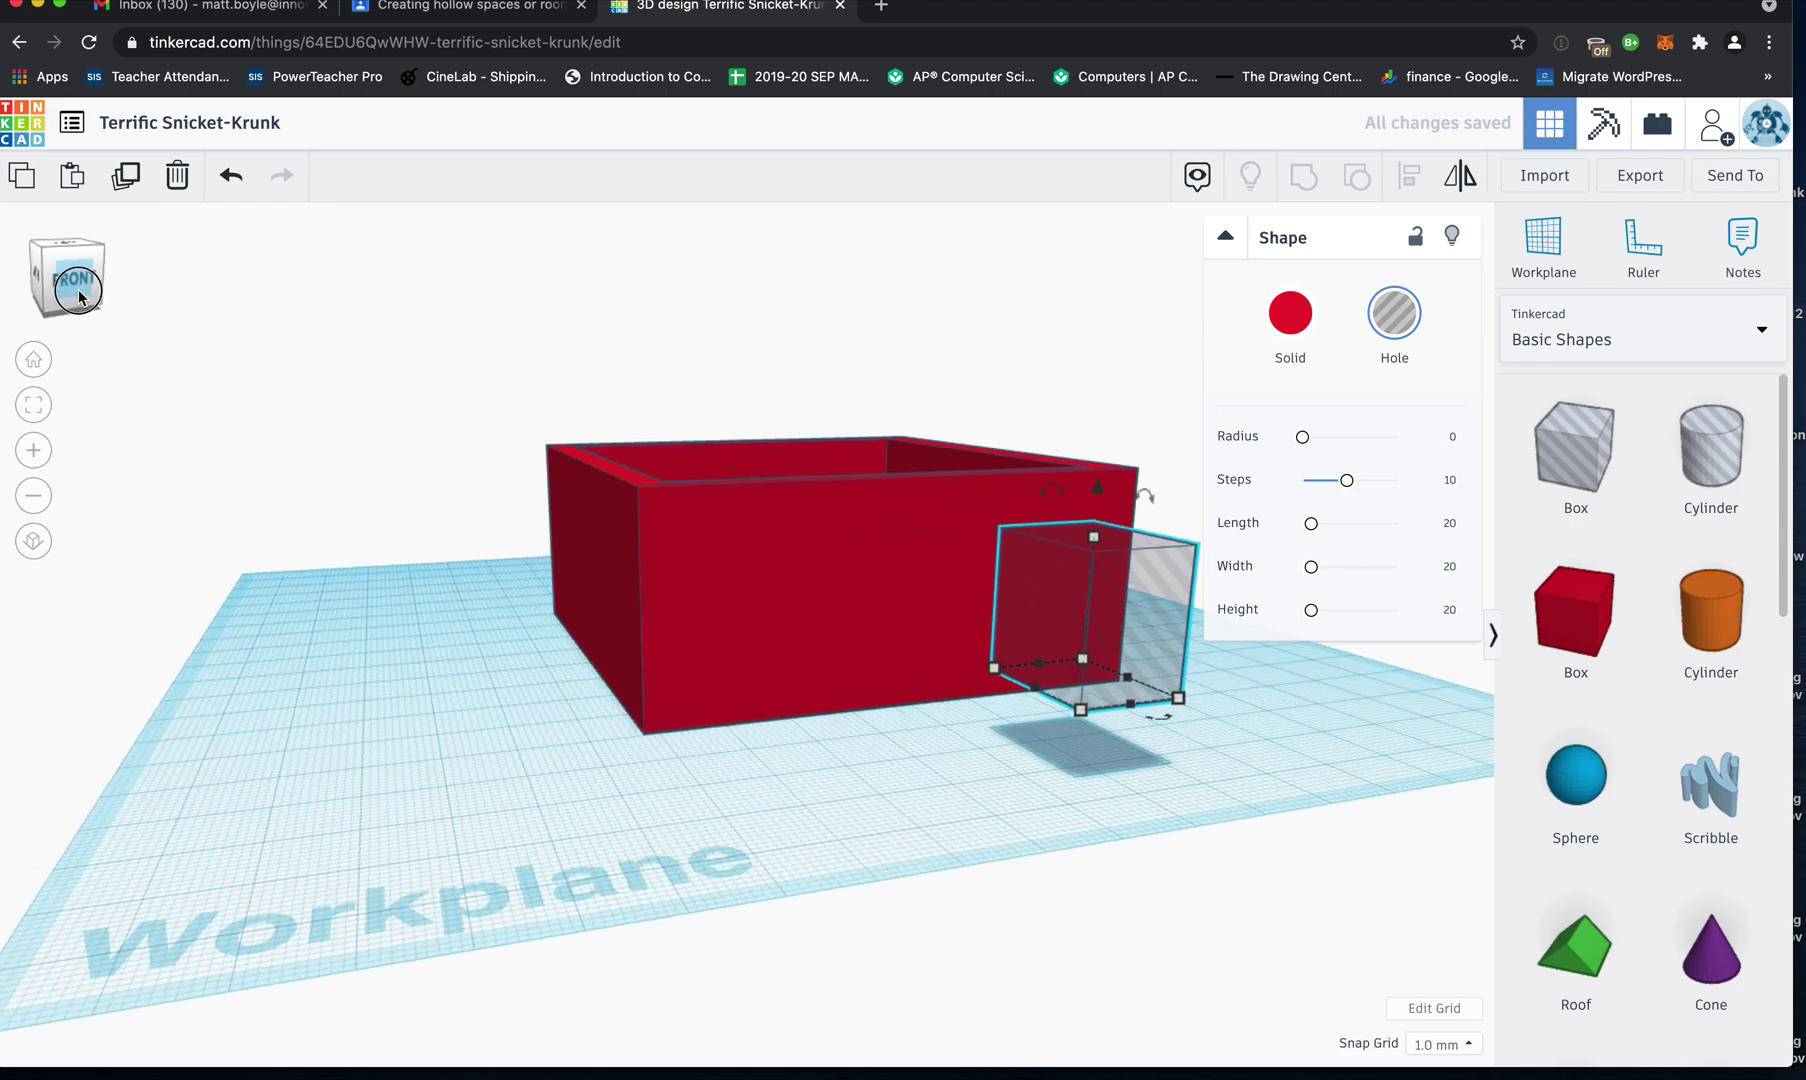
pyautogui.moveTo(1153, 748); pyautogui.dragTo(1103, 643)
pyautogui.click(69, 296)
pyautogui.moveTo(69, 296); pyautogui.dragTo(78, 312)
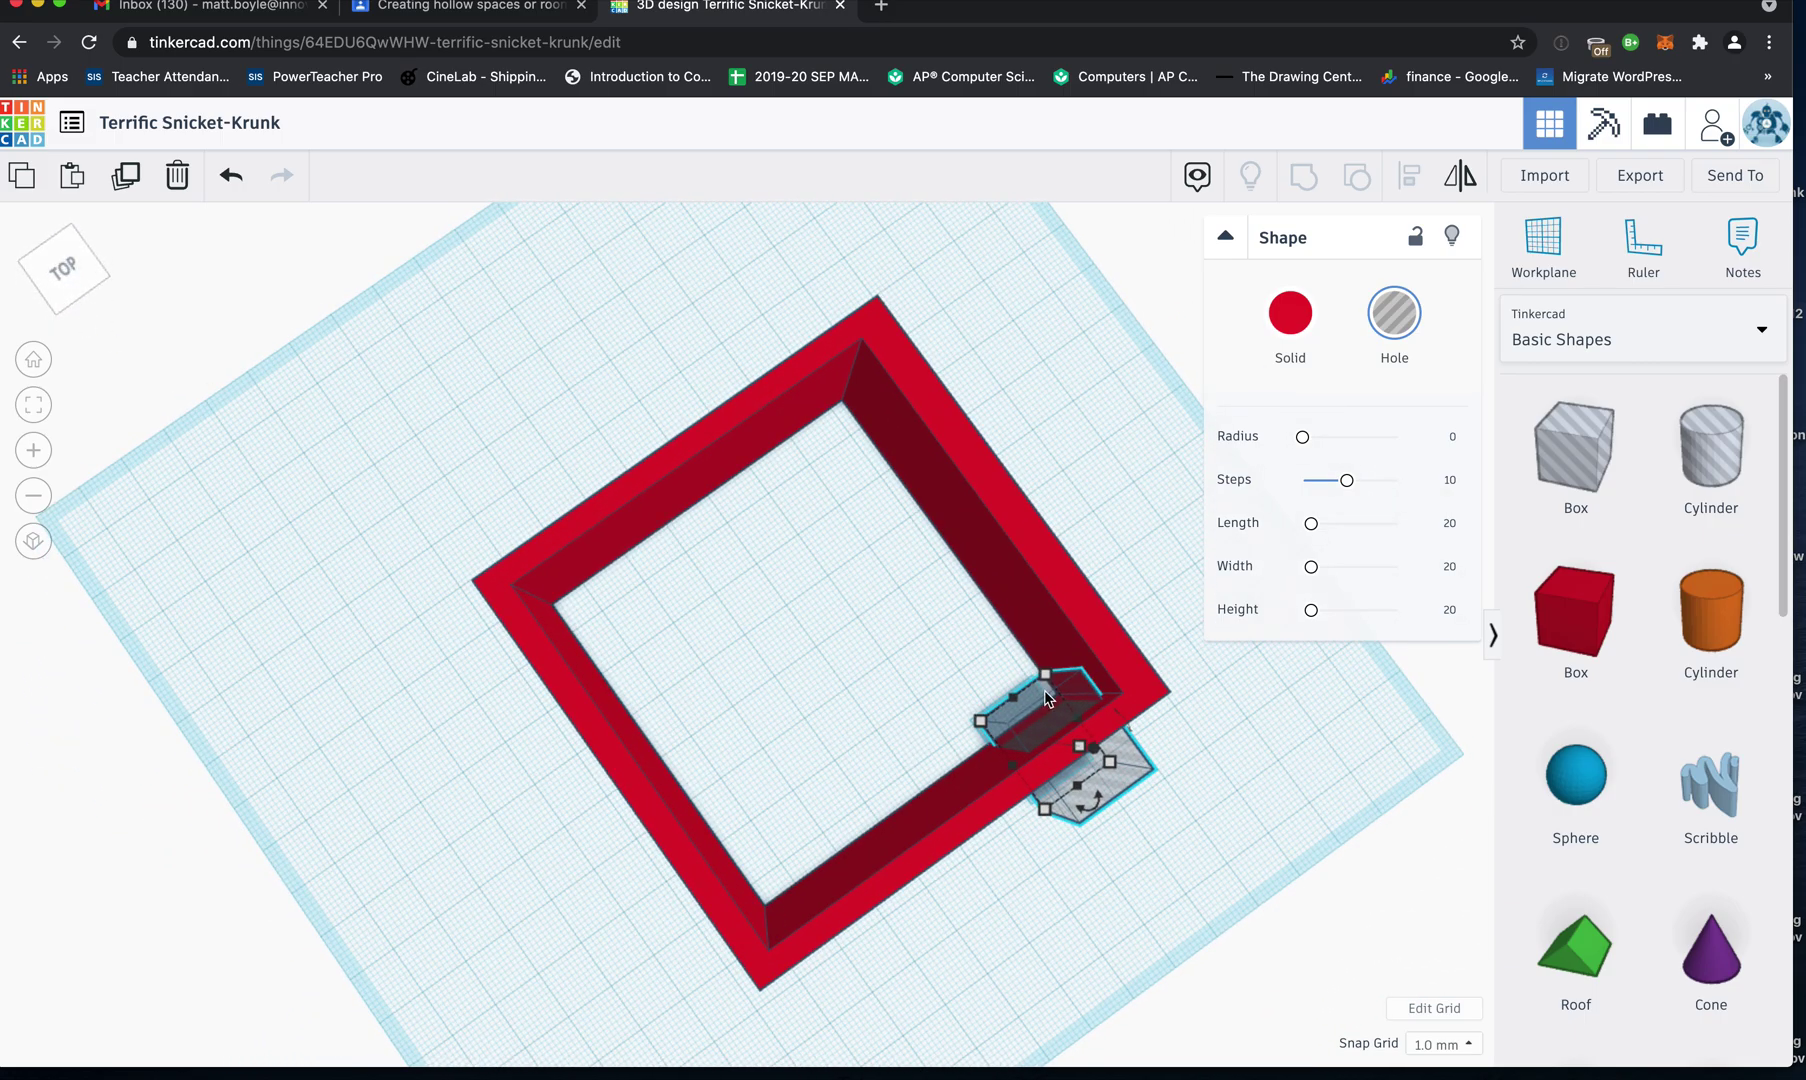
pyautogui.moveTo(82, 270); pyautogui.dragTo(62, 257)
pyautogui.click(57, 254)
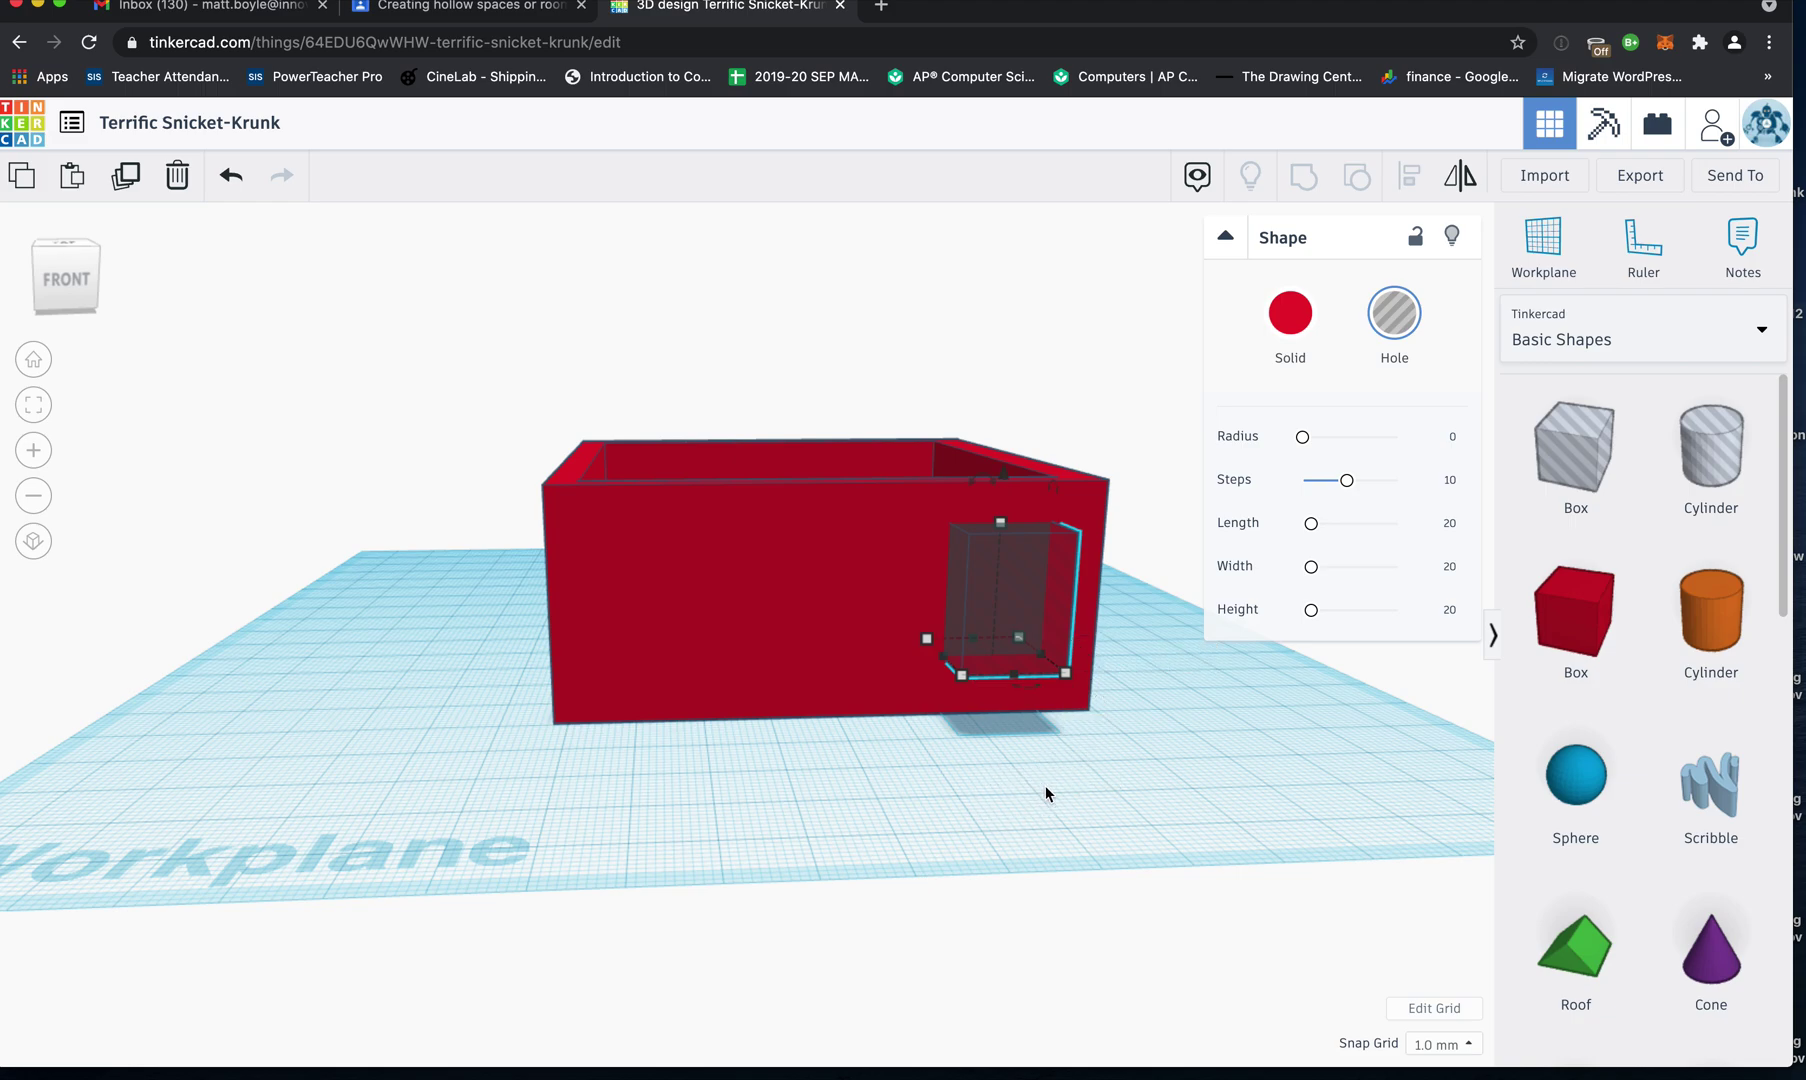
# Make two copies of the window hole along the front wall, shifting them left by about 33.5 mm and 31.5 mm.
pyautogui.hotkey('shift', 'Right')
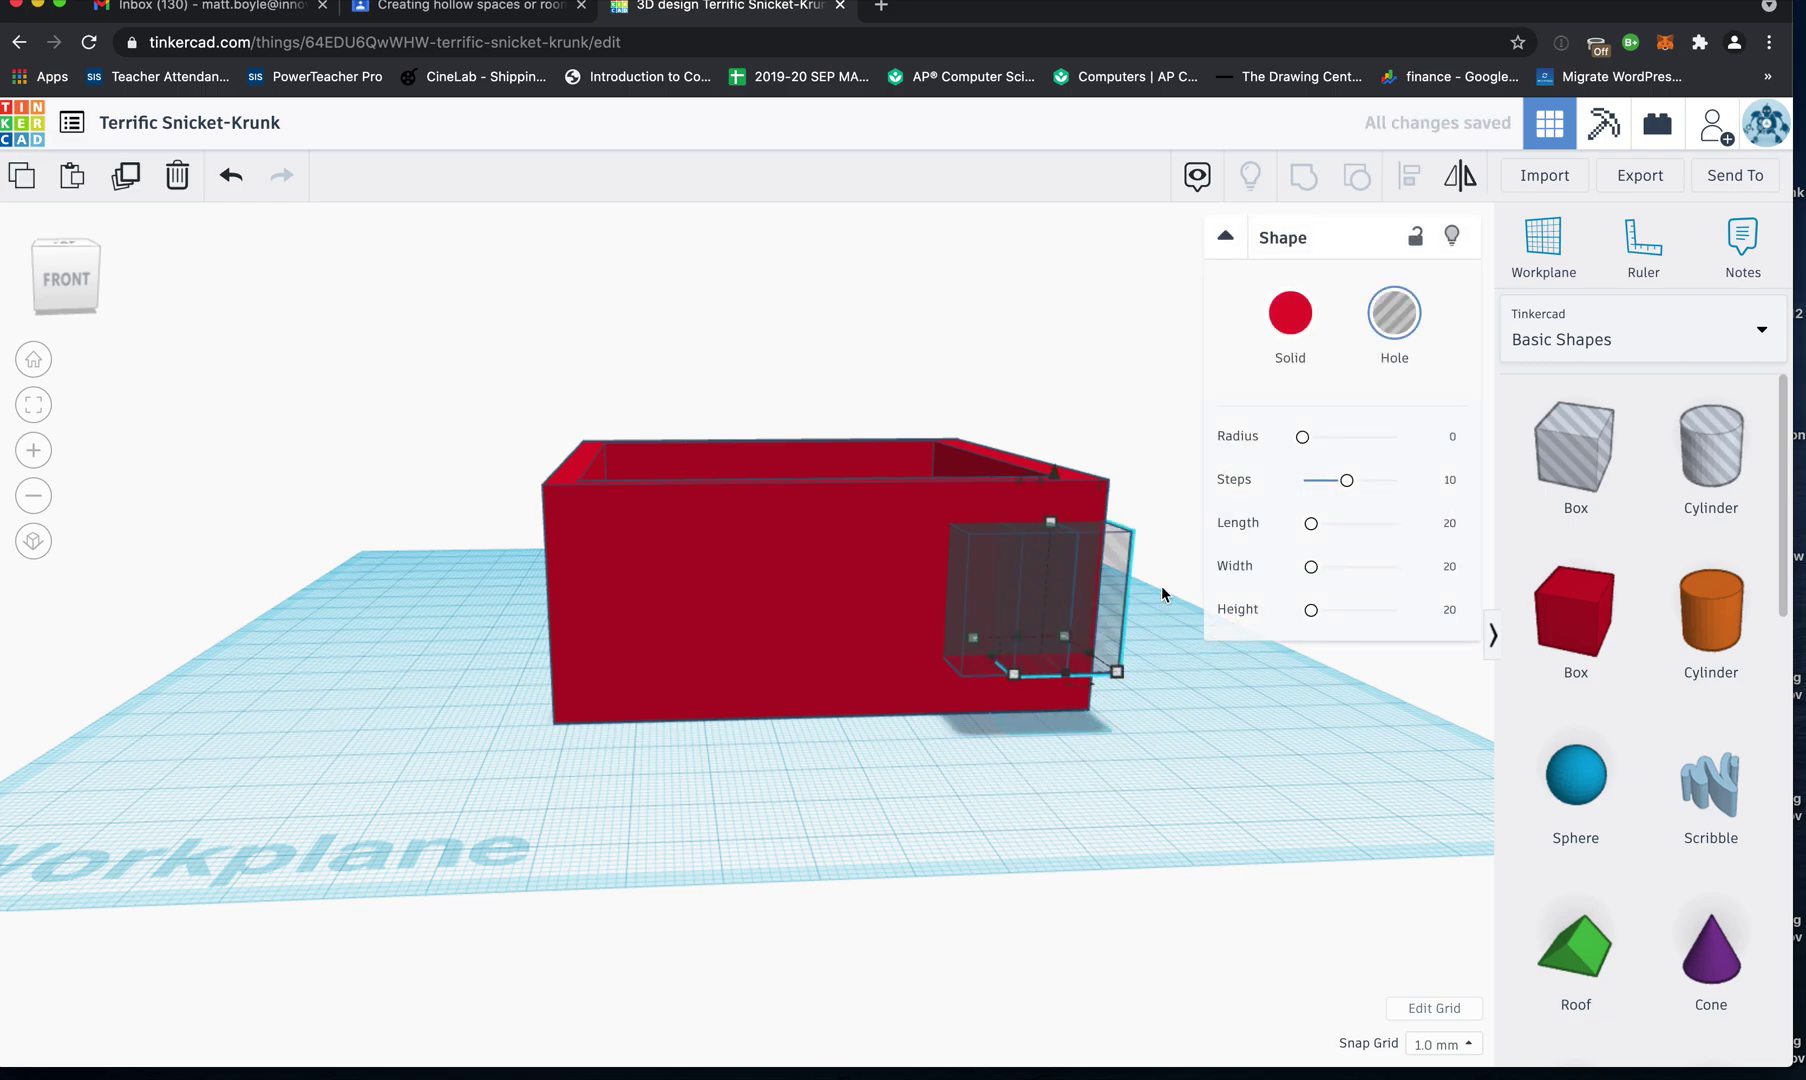
pyautogui.moveTo(1112, 600); pyautogui.dragTo(868, 588)
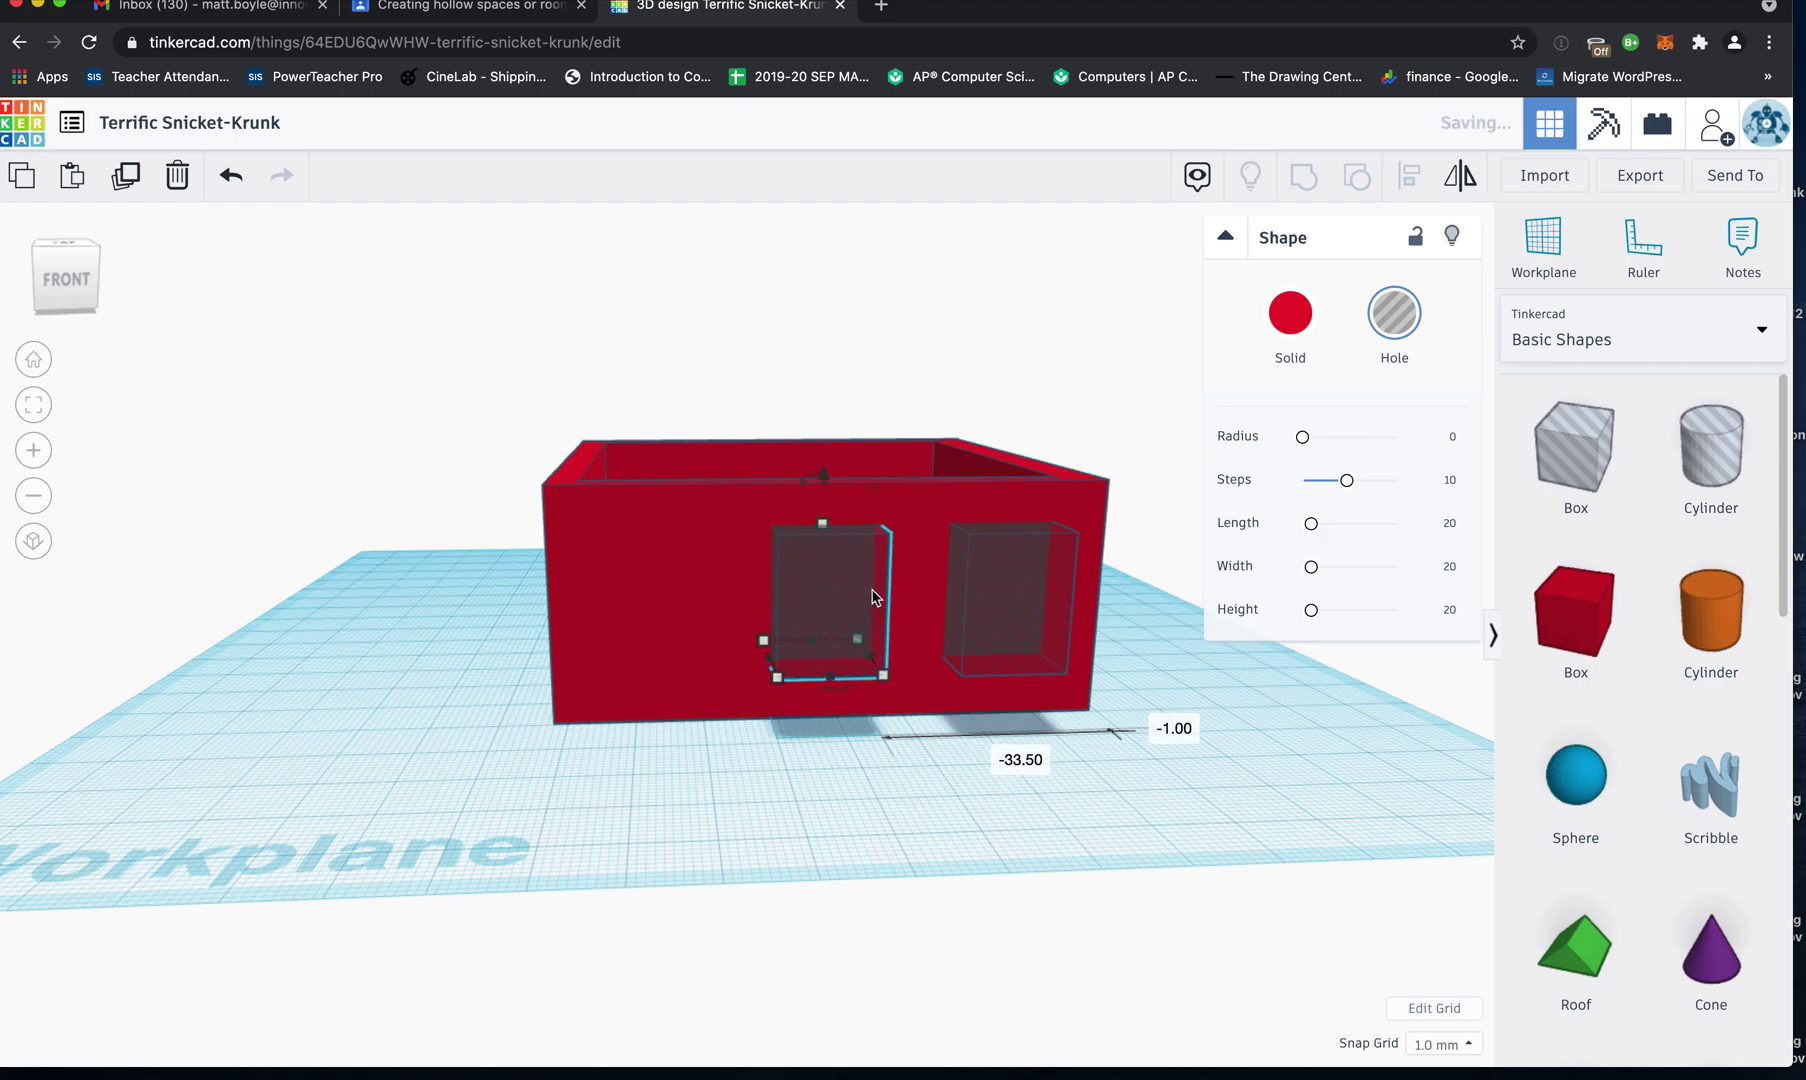
pyautogui.press('Right')
pyautogui.press('Right')
pyautogui.press('Right')
pyautogui.press('Right')
pyautogui.press('Right')
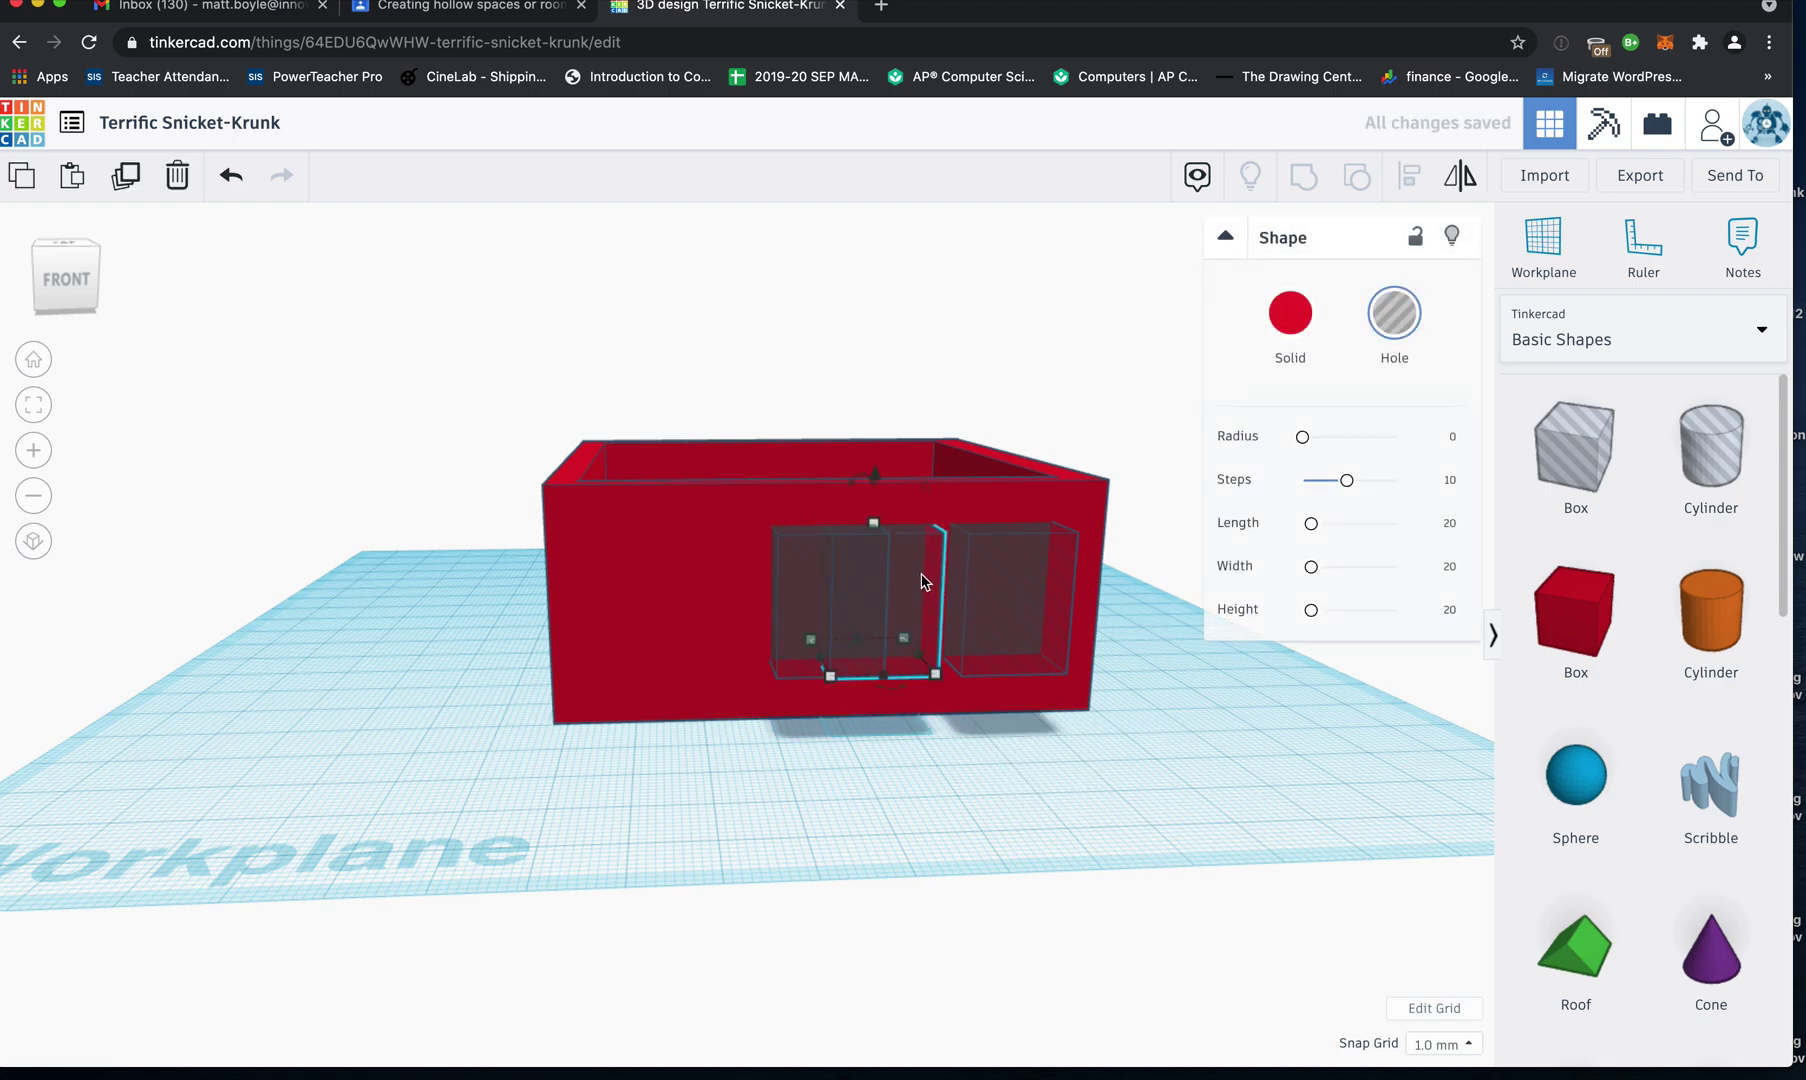
pyautogui.click(921, 580)
pyautogui.moveTo(921, 580); pyautogui.dragTo(694, 584)
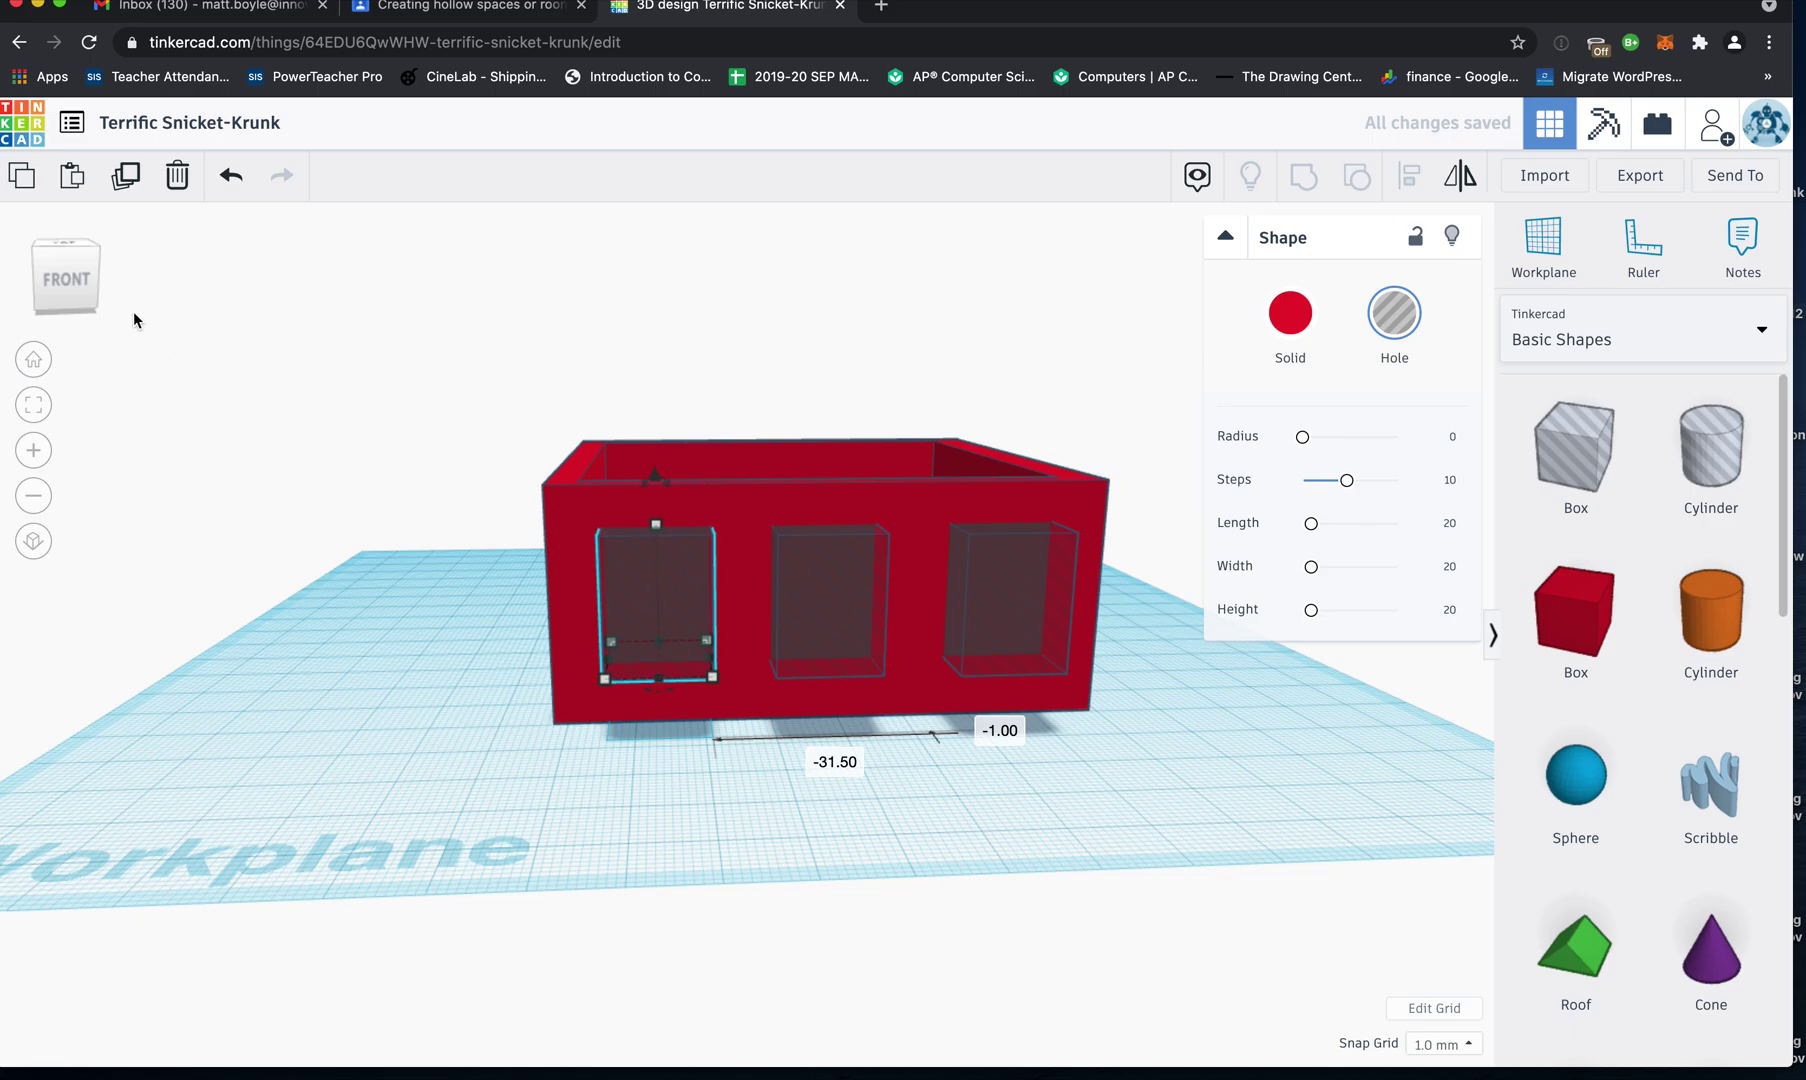
# Group the hollow box with the three hole boxes to cut three windows in the front wall.
pyautogui.click(77, 298)
pyautogui.click(77, 303)
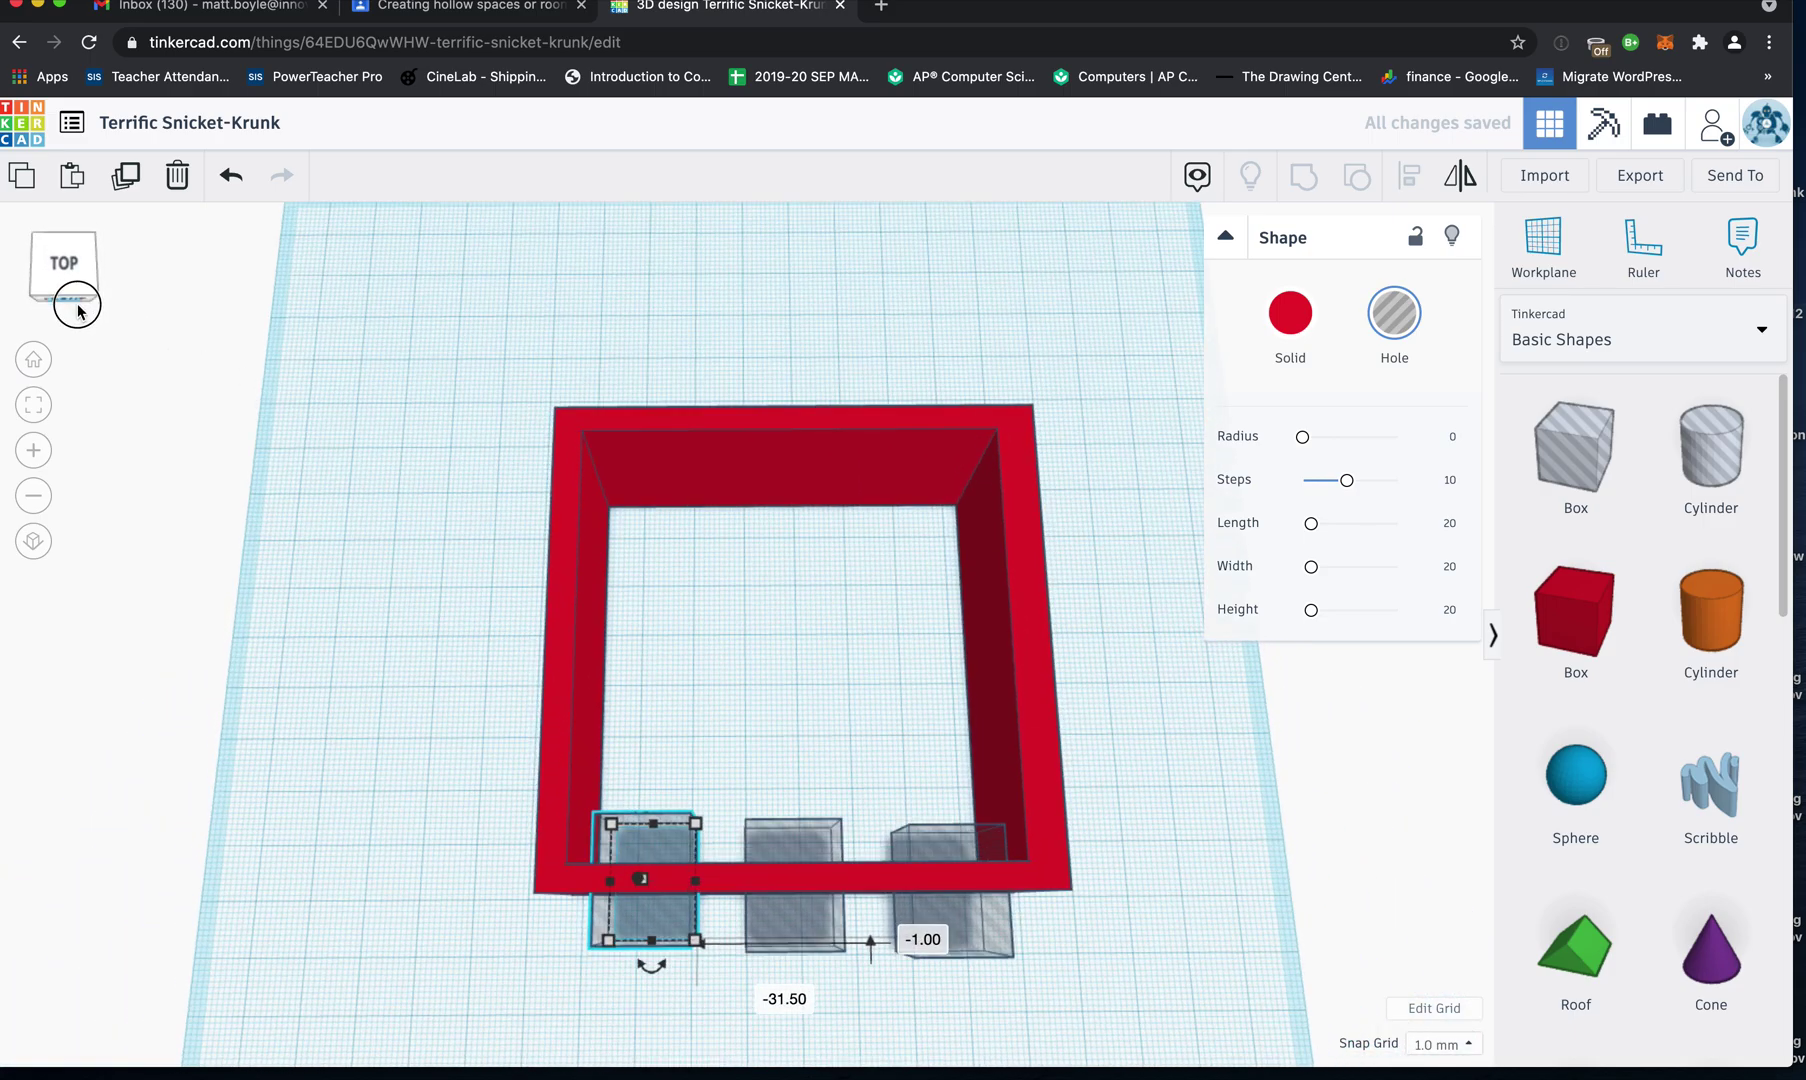
pyautogui.click(78, 290)
pyautogui.moveTo(420, 505); pyautogui.dragTo(1116, 808)
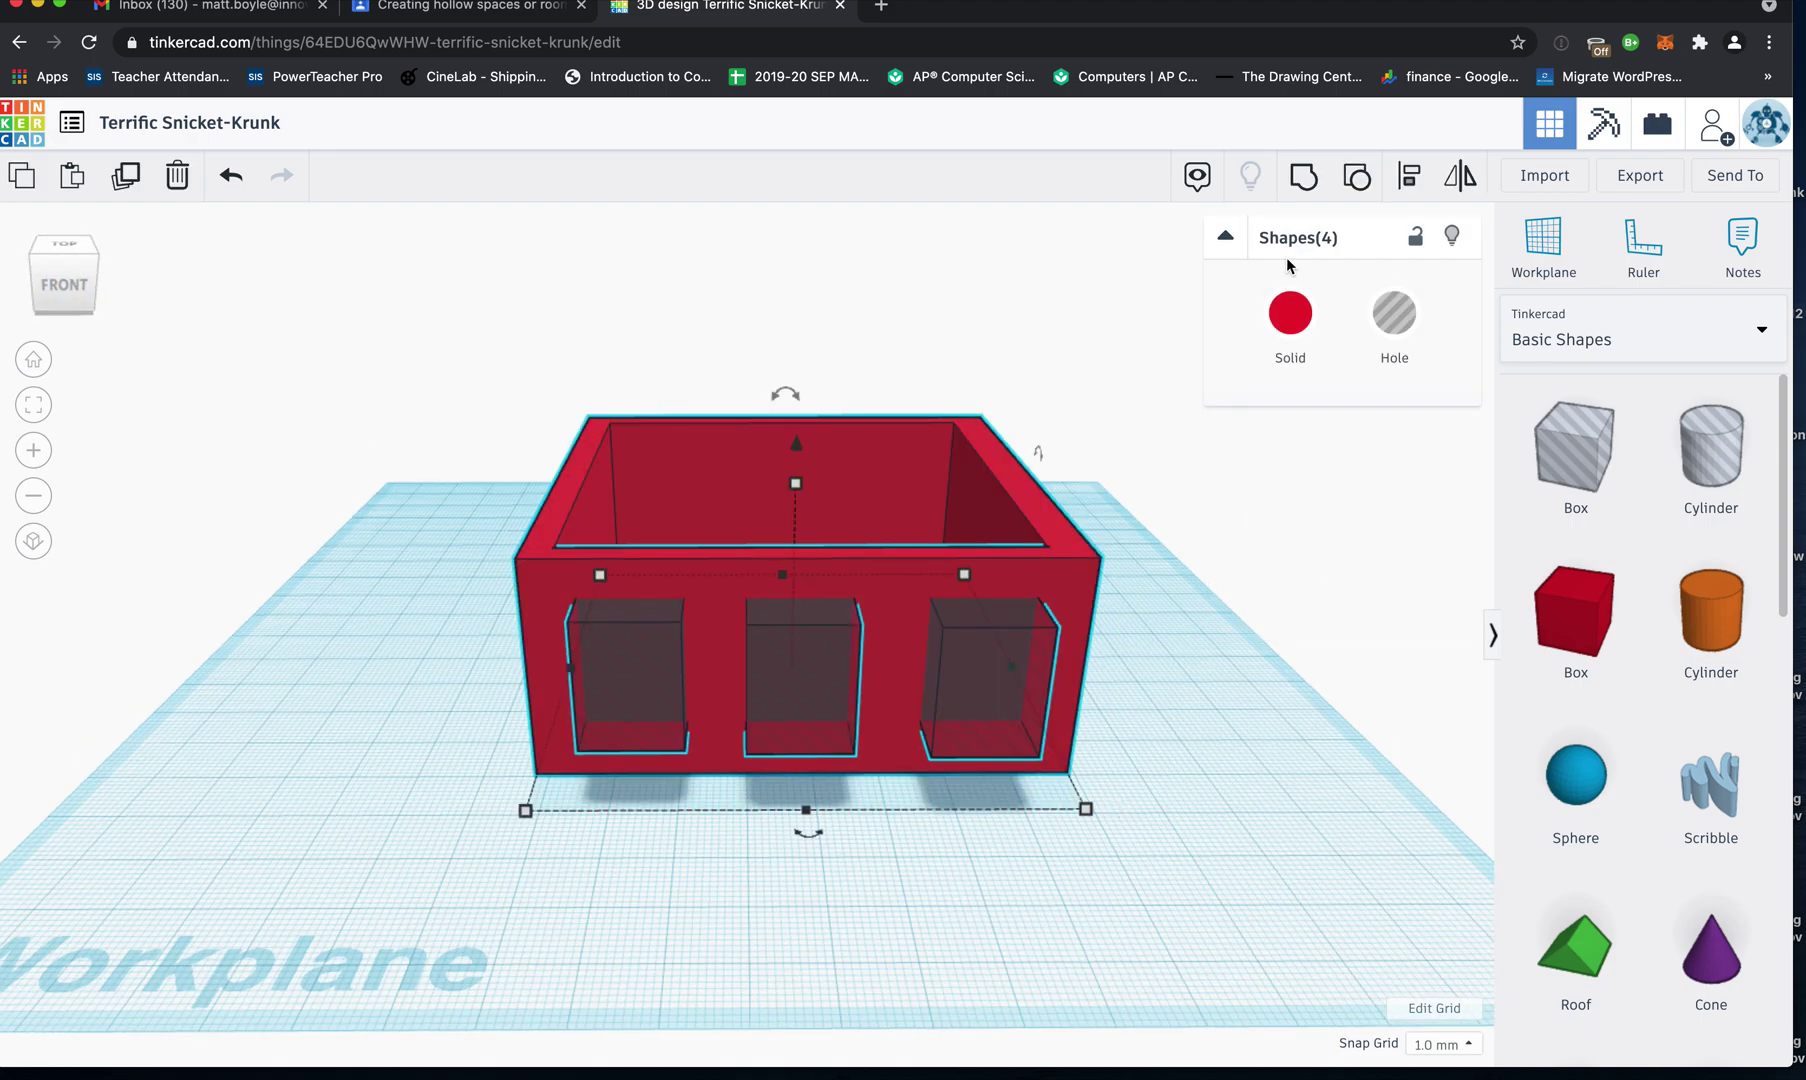
pyautogui.click(1304, 190)
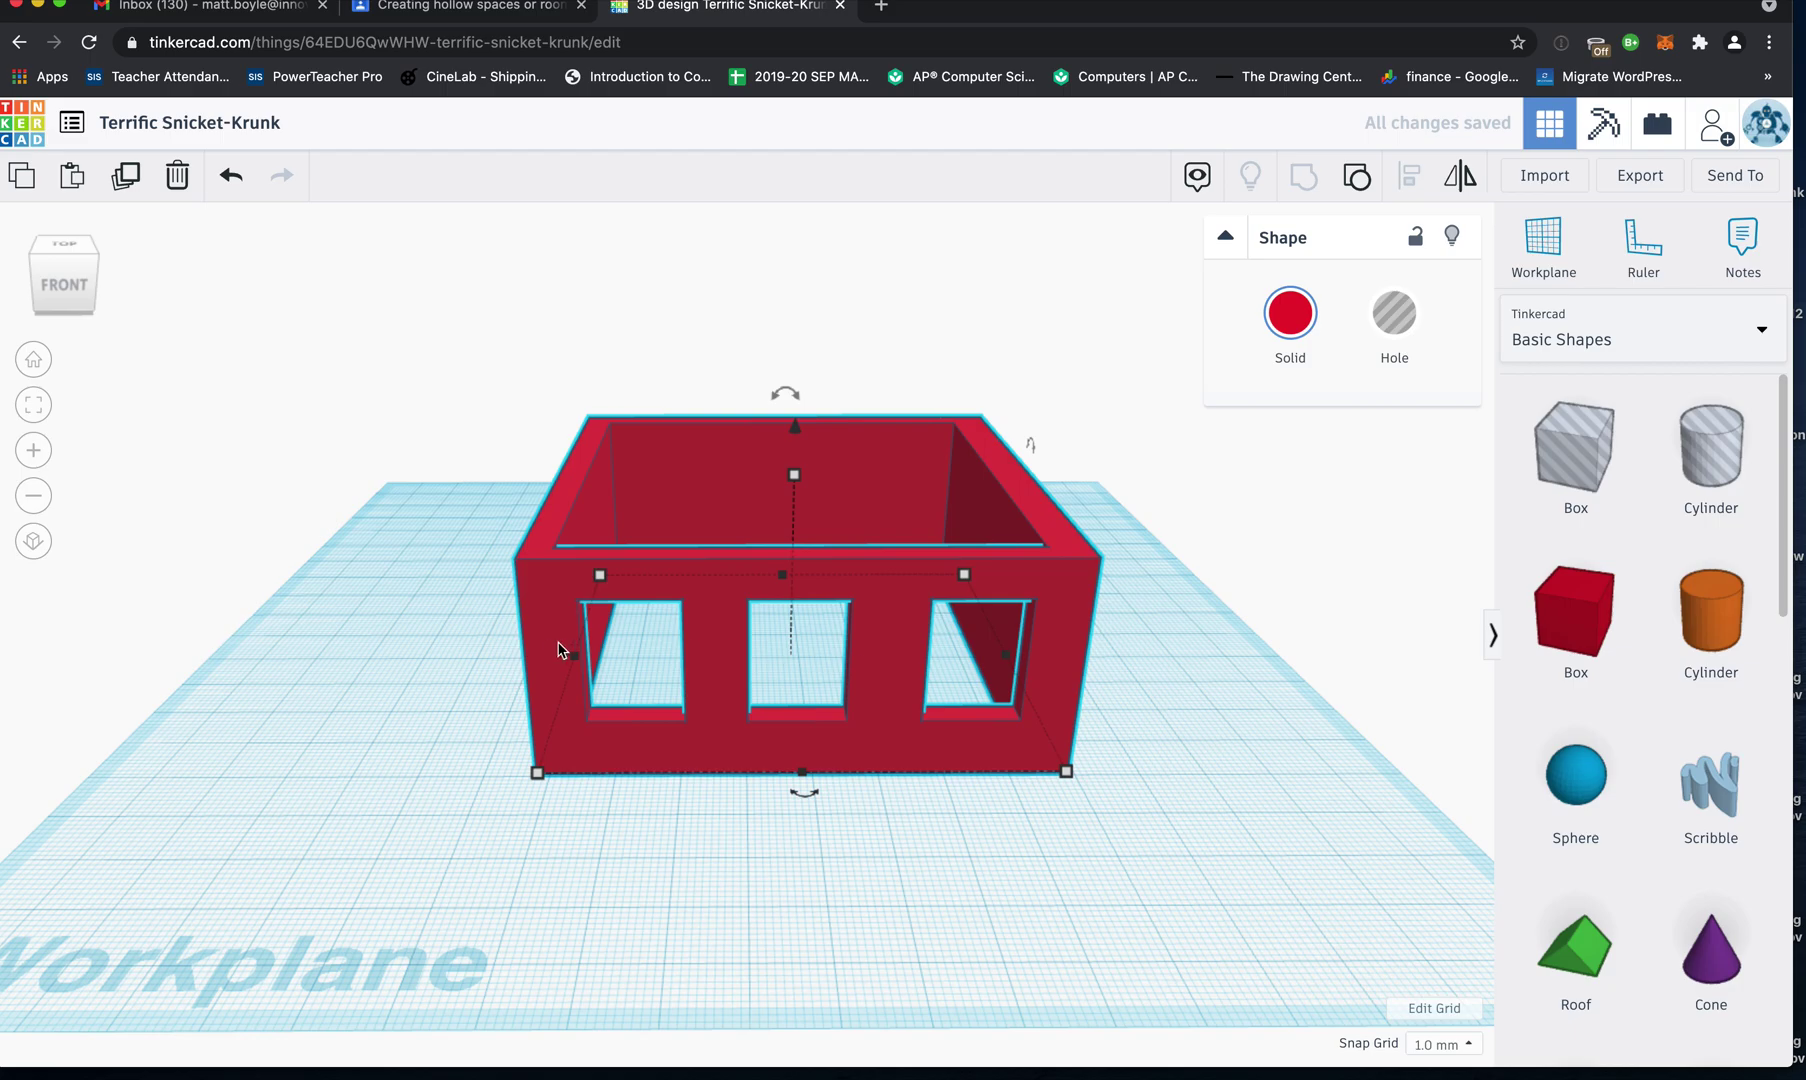
pyautogui.click(308, 658)
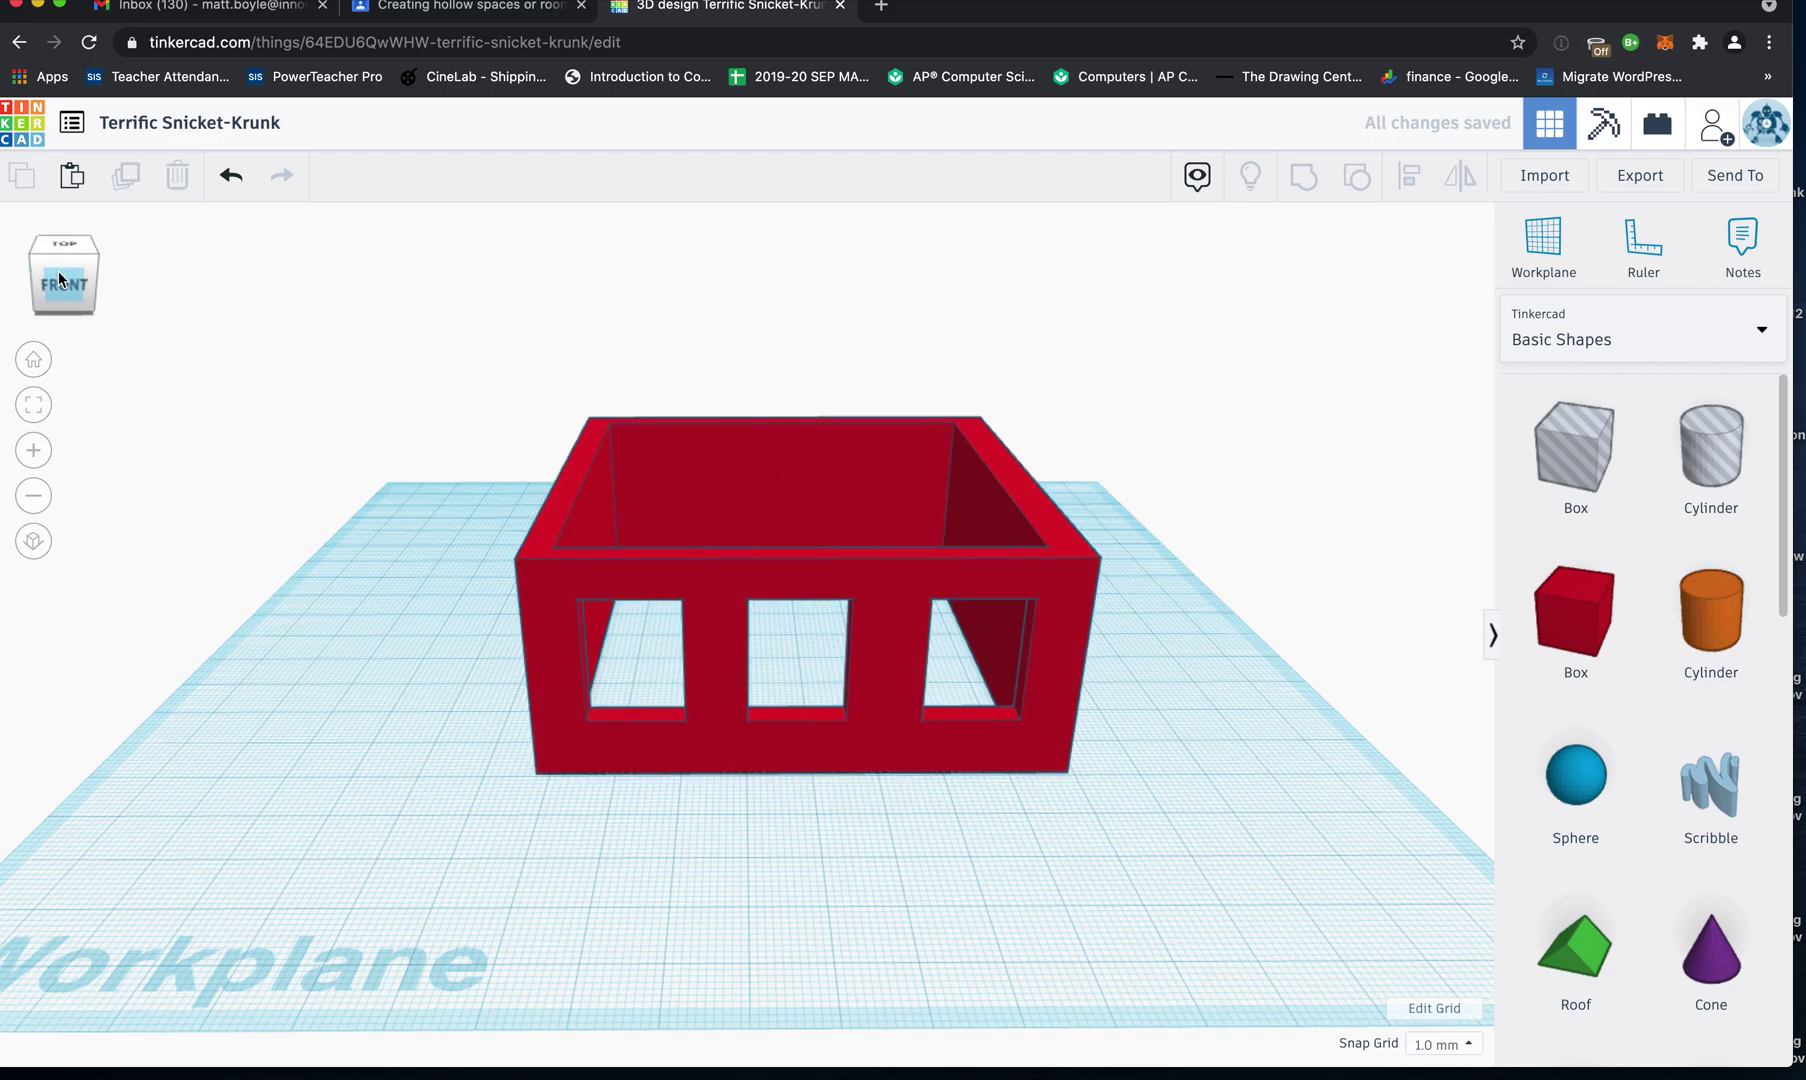
# Ungroup the windowed box to restore the three separate hole boxes, then clear the selection.
pyautogui.moveTo(64, 279)
pyautogui.mouseDown()
pyautogui.moveTo(30, 266)
pyautogui.moveTo(67, 281)
pyautogui.mouseUp()
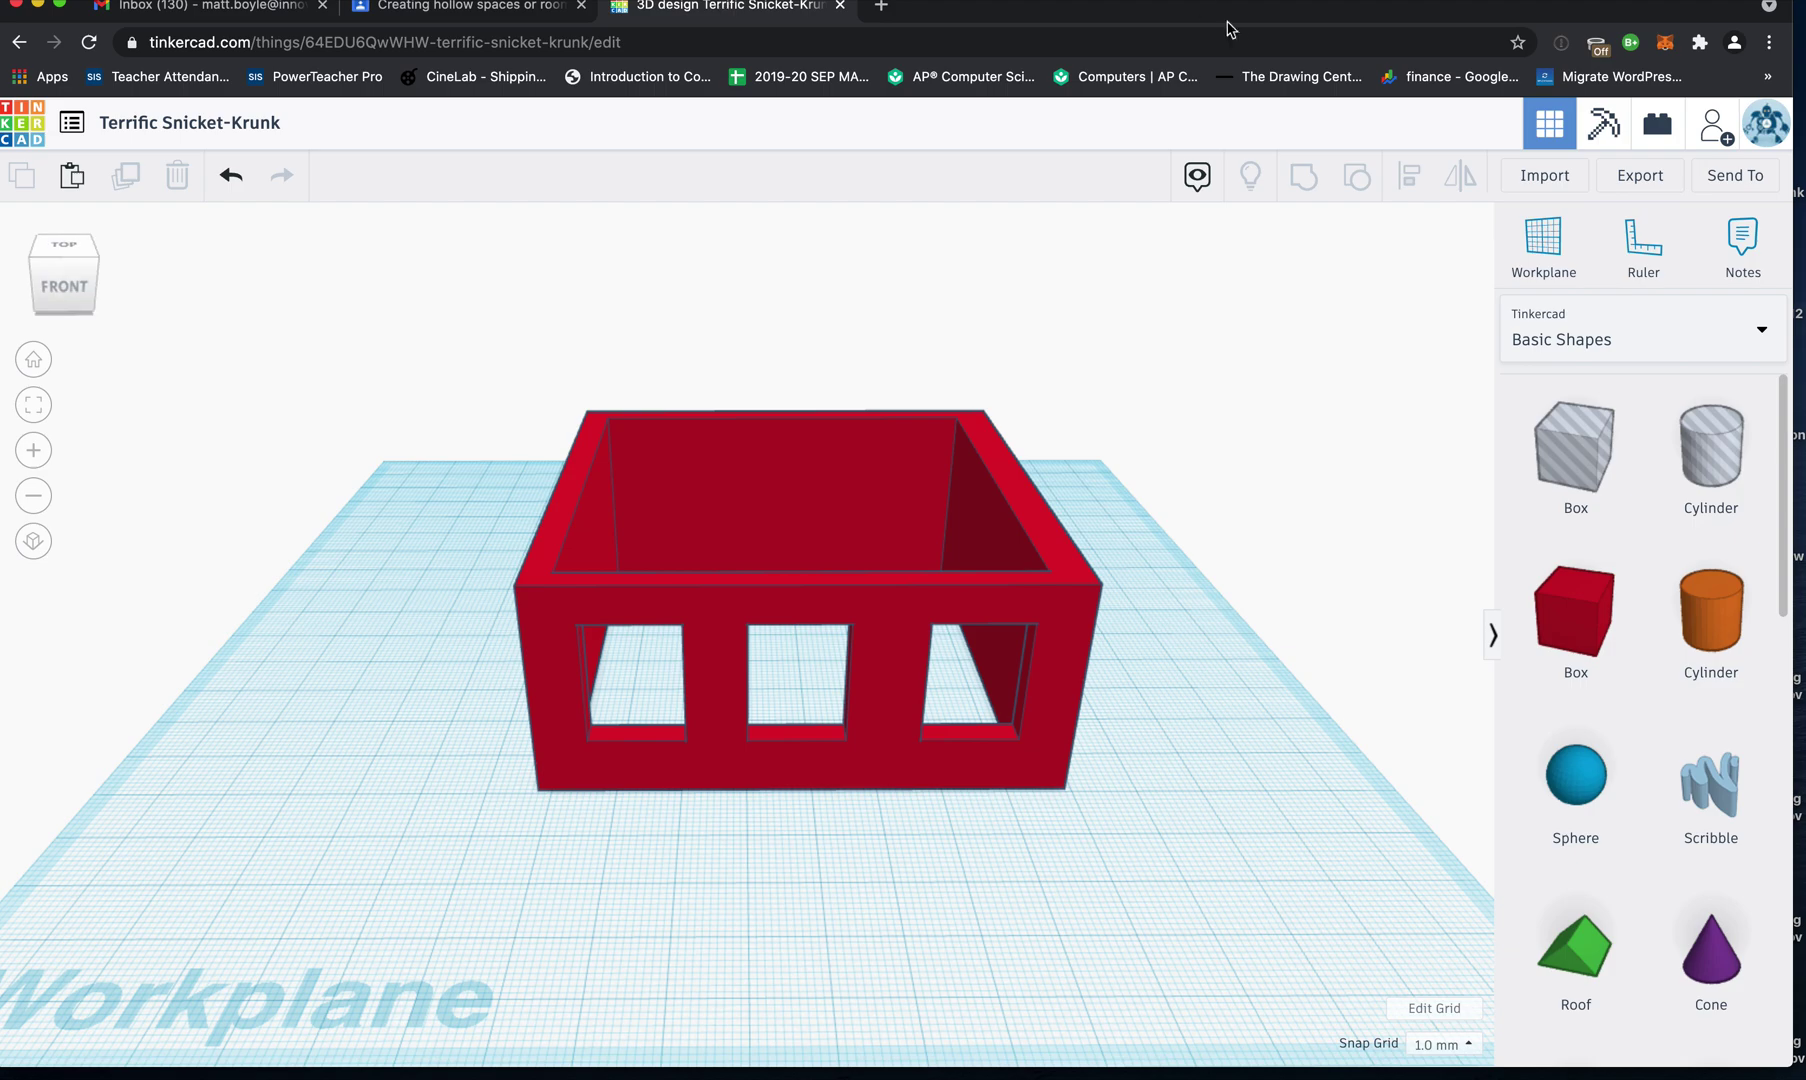
pyautogui.click(966, 515)
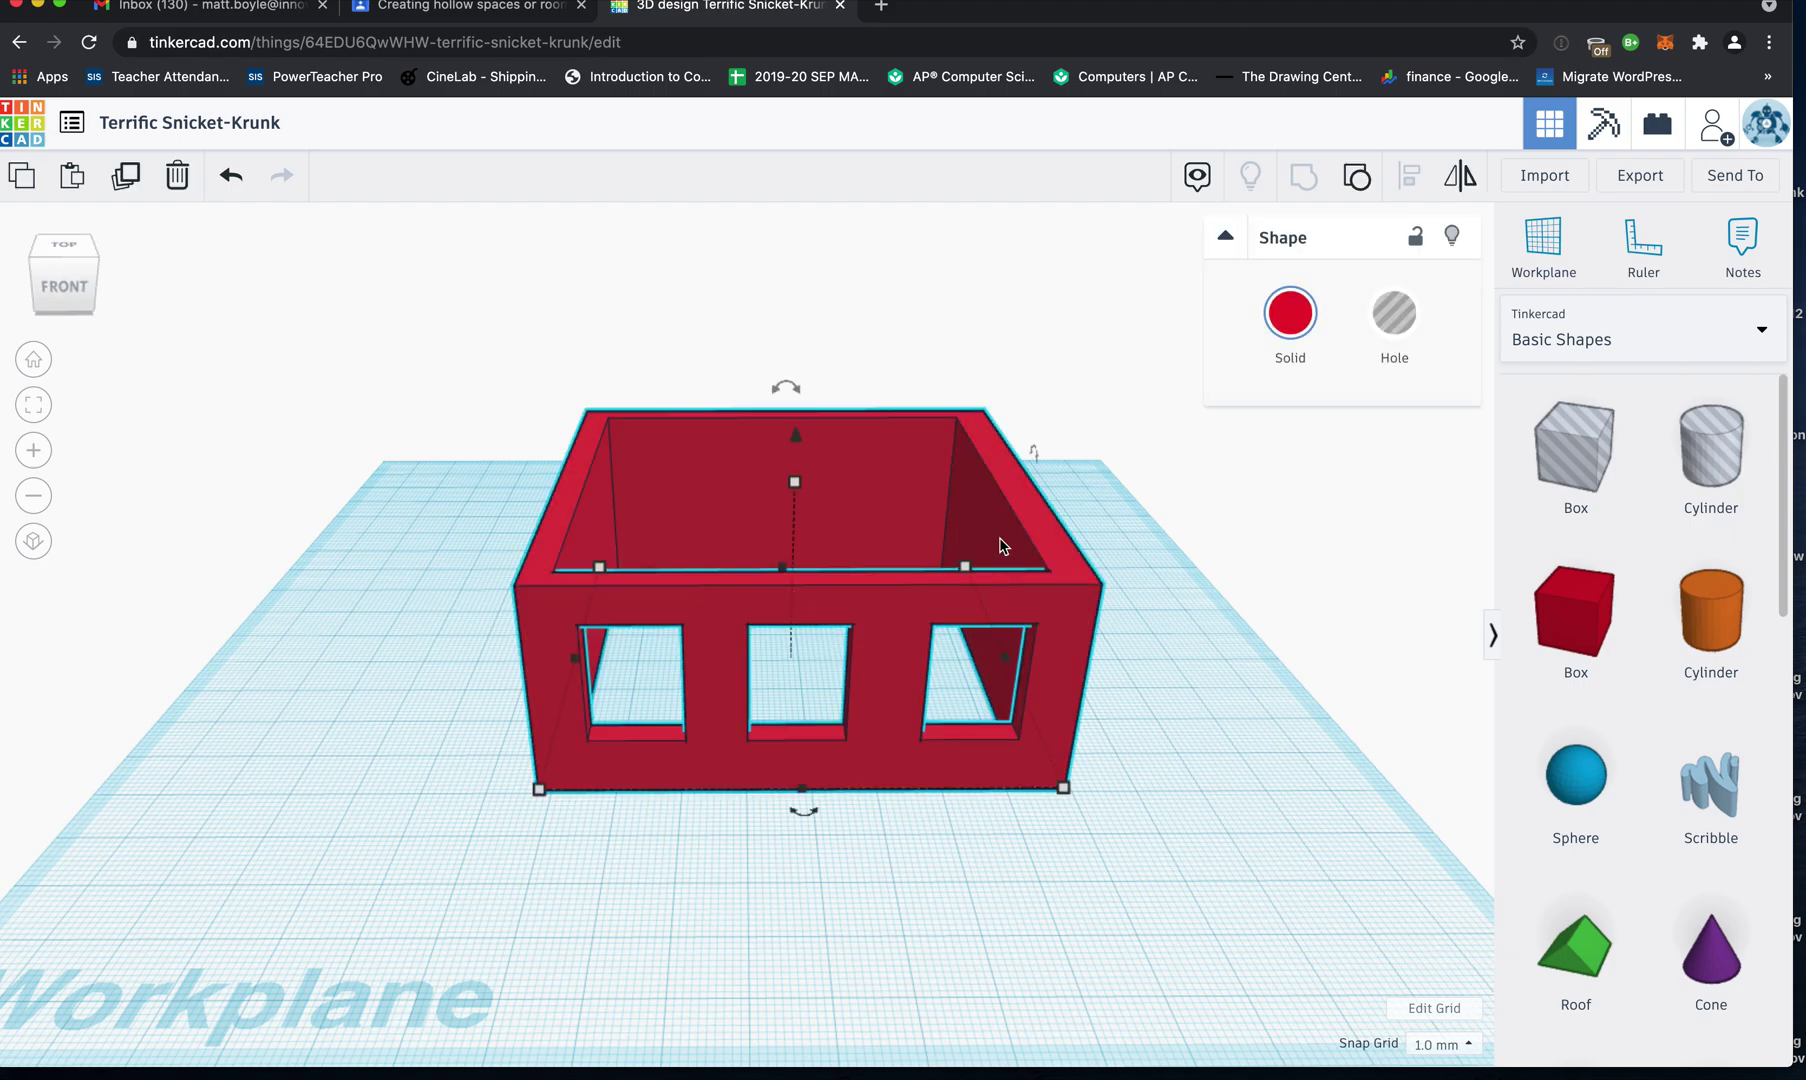
pyautogui.click(1360, 177)
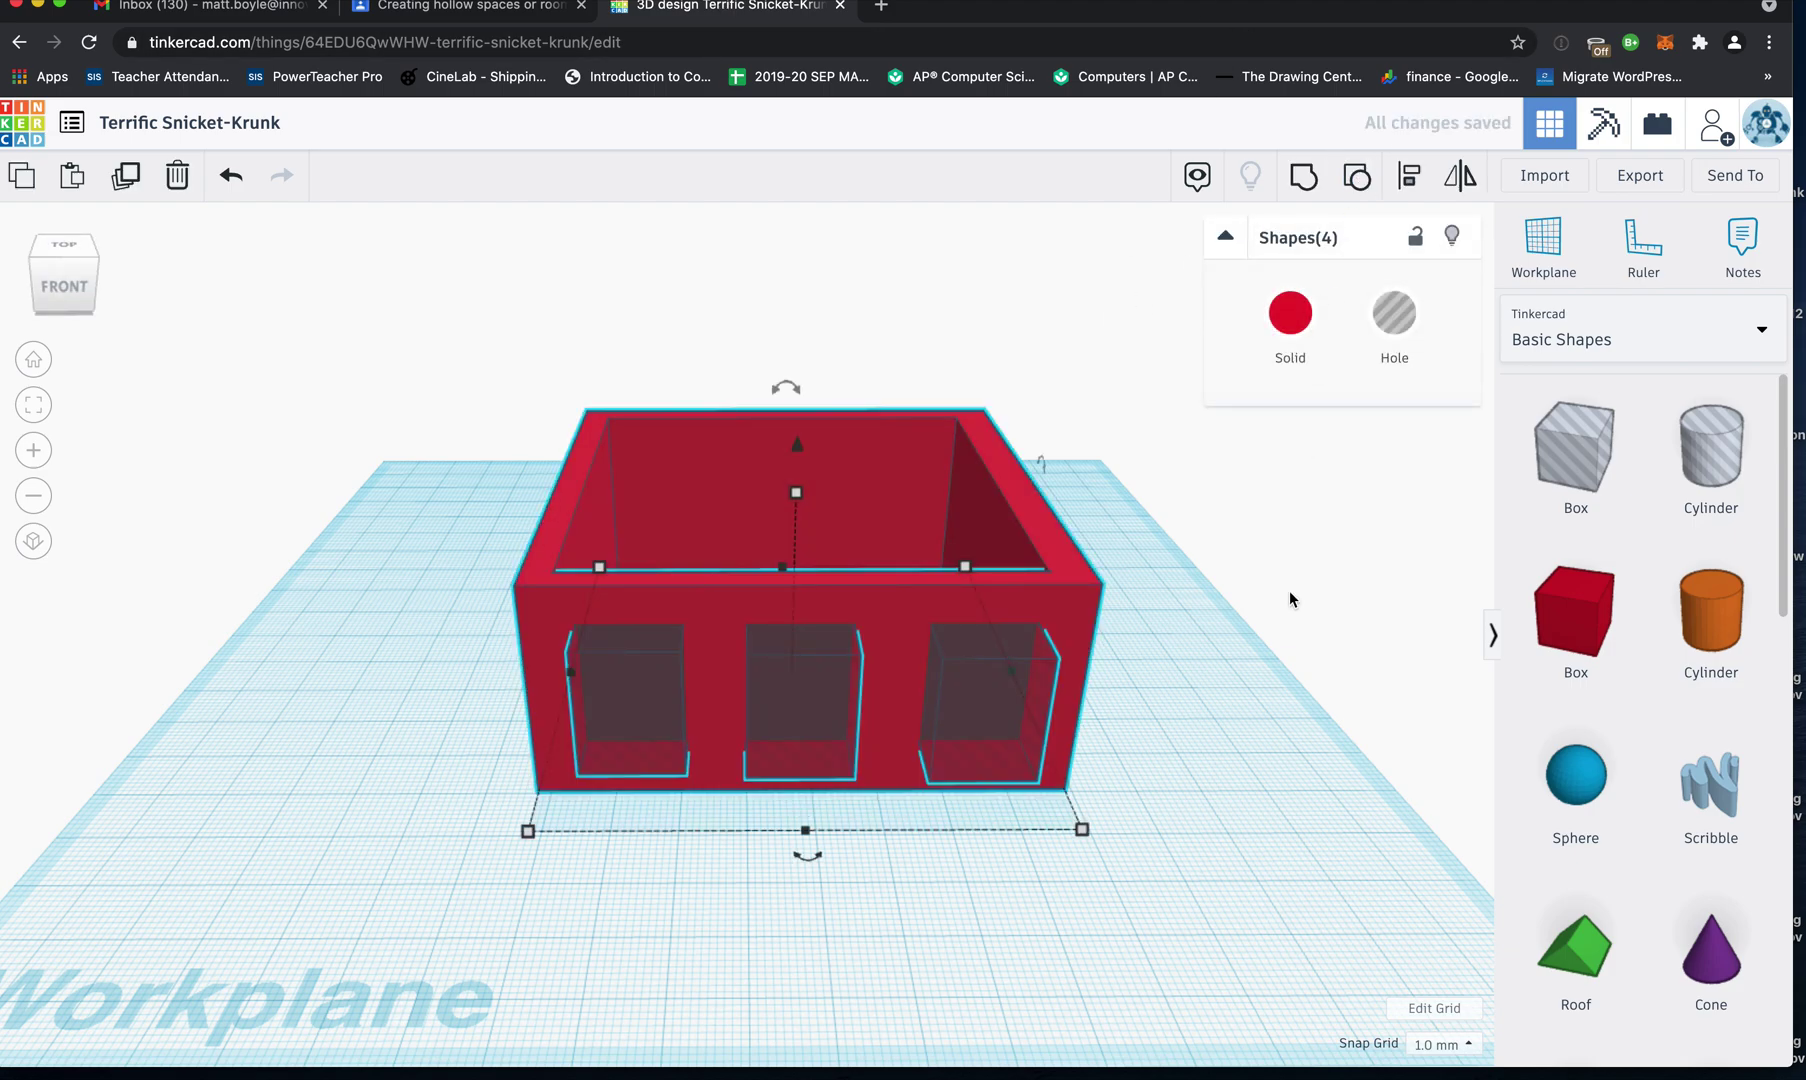
pyautogui.click(1277, 691)
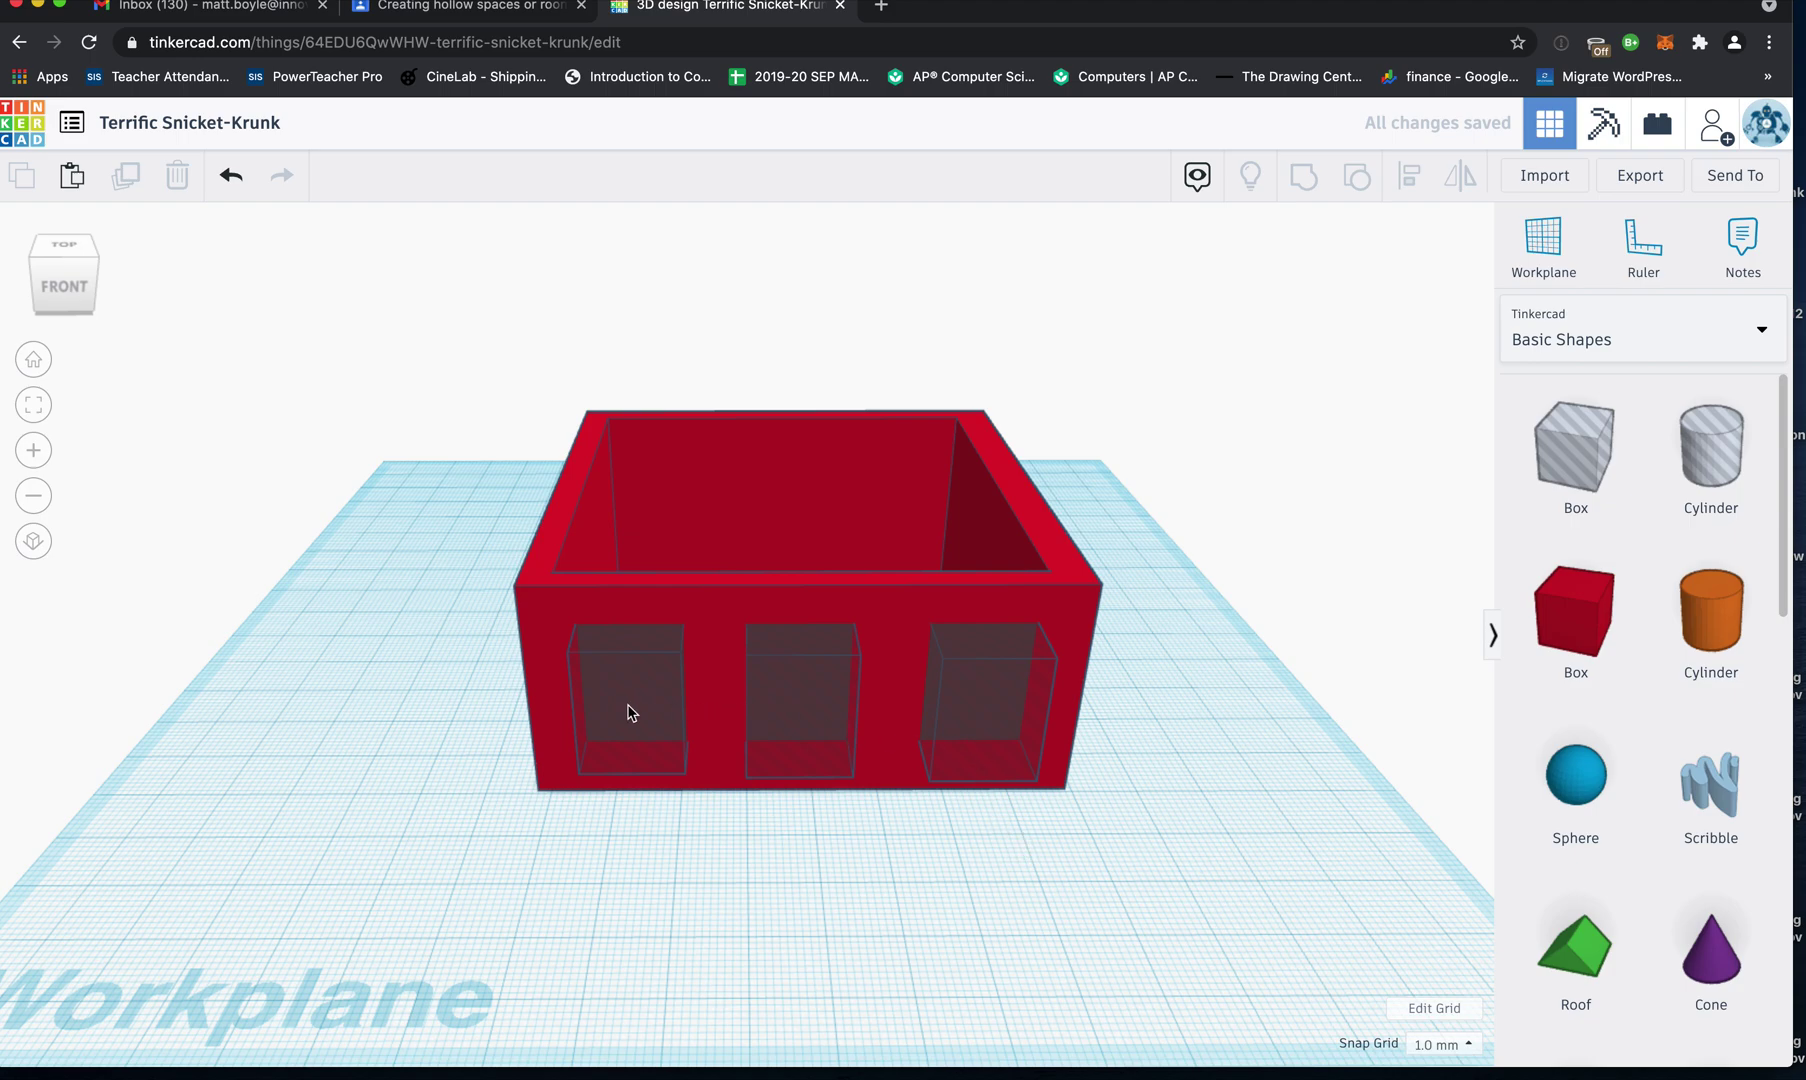
# Duplicate the three window holes together and move the copies into the back wall, about 78 mm back and 32.5 mm left.
pyautogui.click(995, 715)
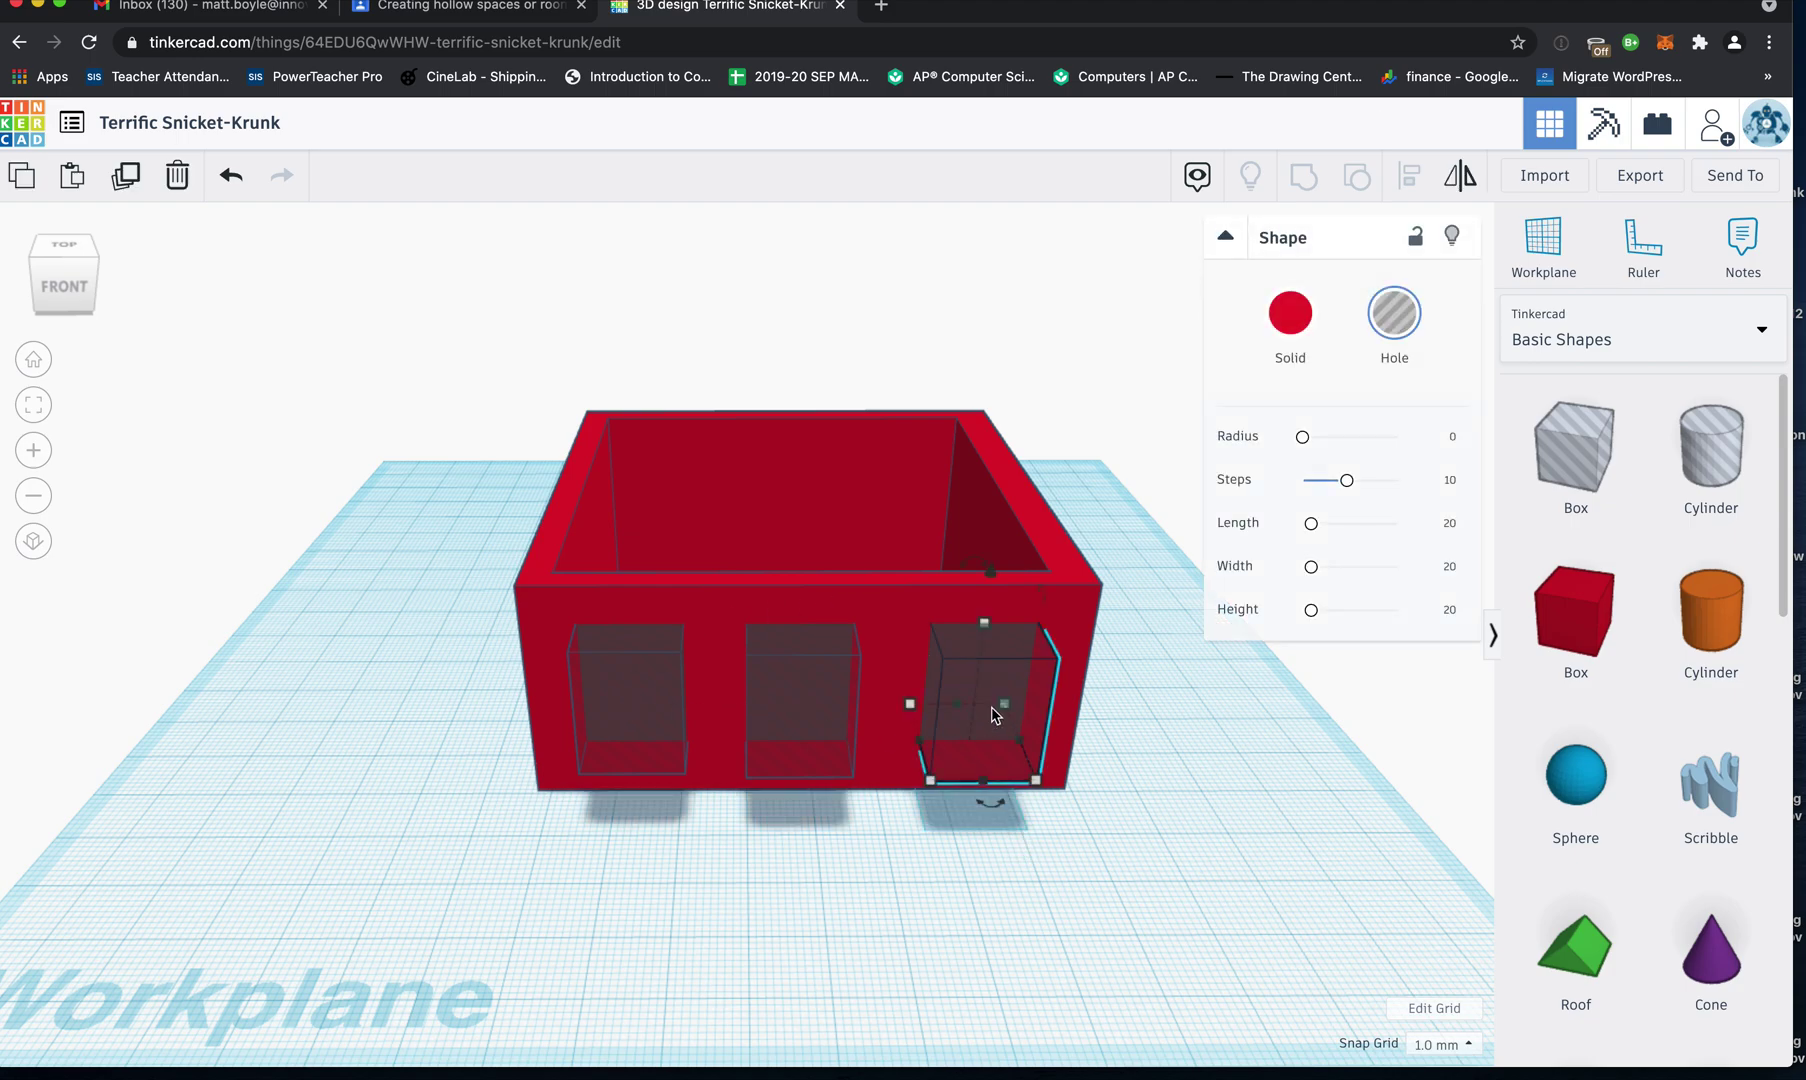
pyautogui.keyDown('shift'); pyautogui.click(809, 690); pyautogui.keyUp('shift')
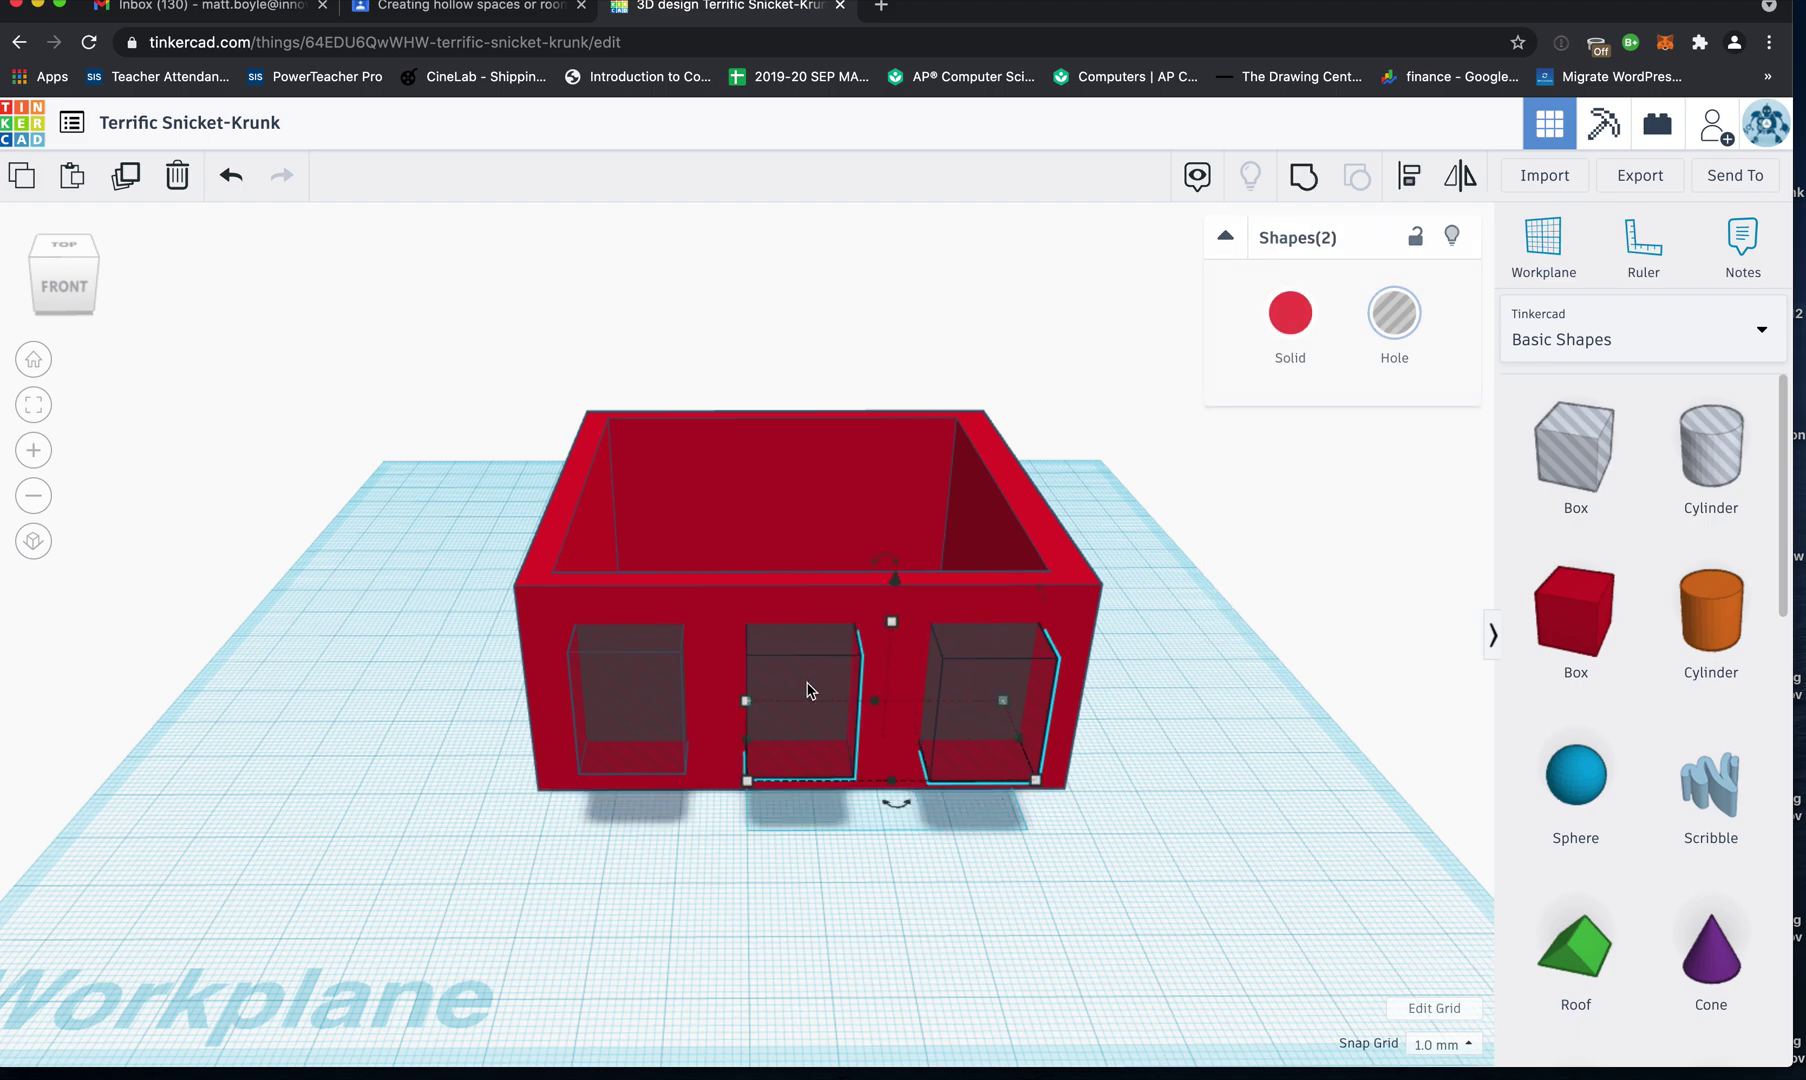
pyautogui.keyDown('shift'); pyautogui.click(613, 681); pyautogui.keyUp('shift')
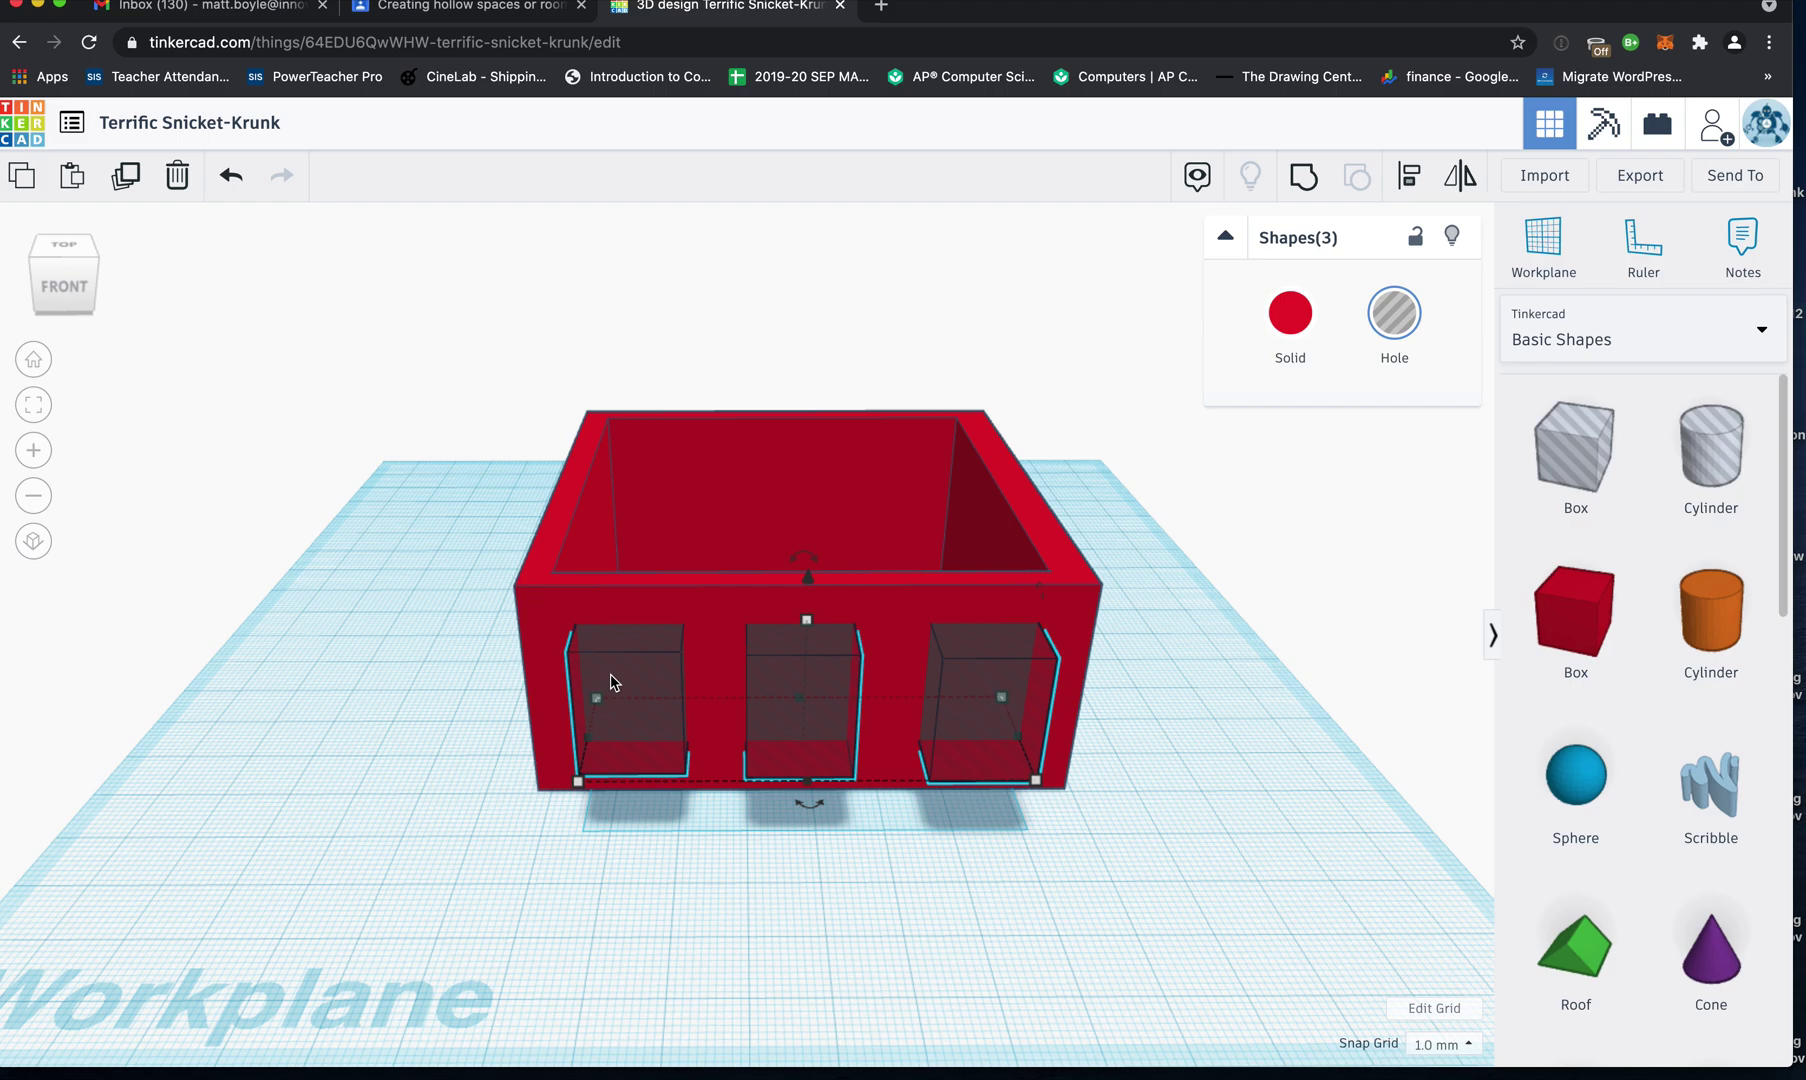
pyautogui.hotkey('ctrl', 'd')
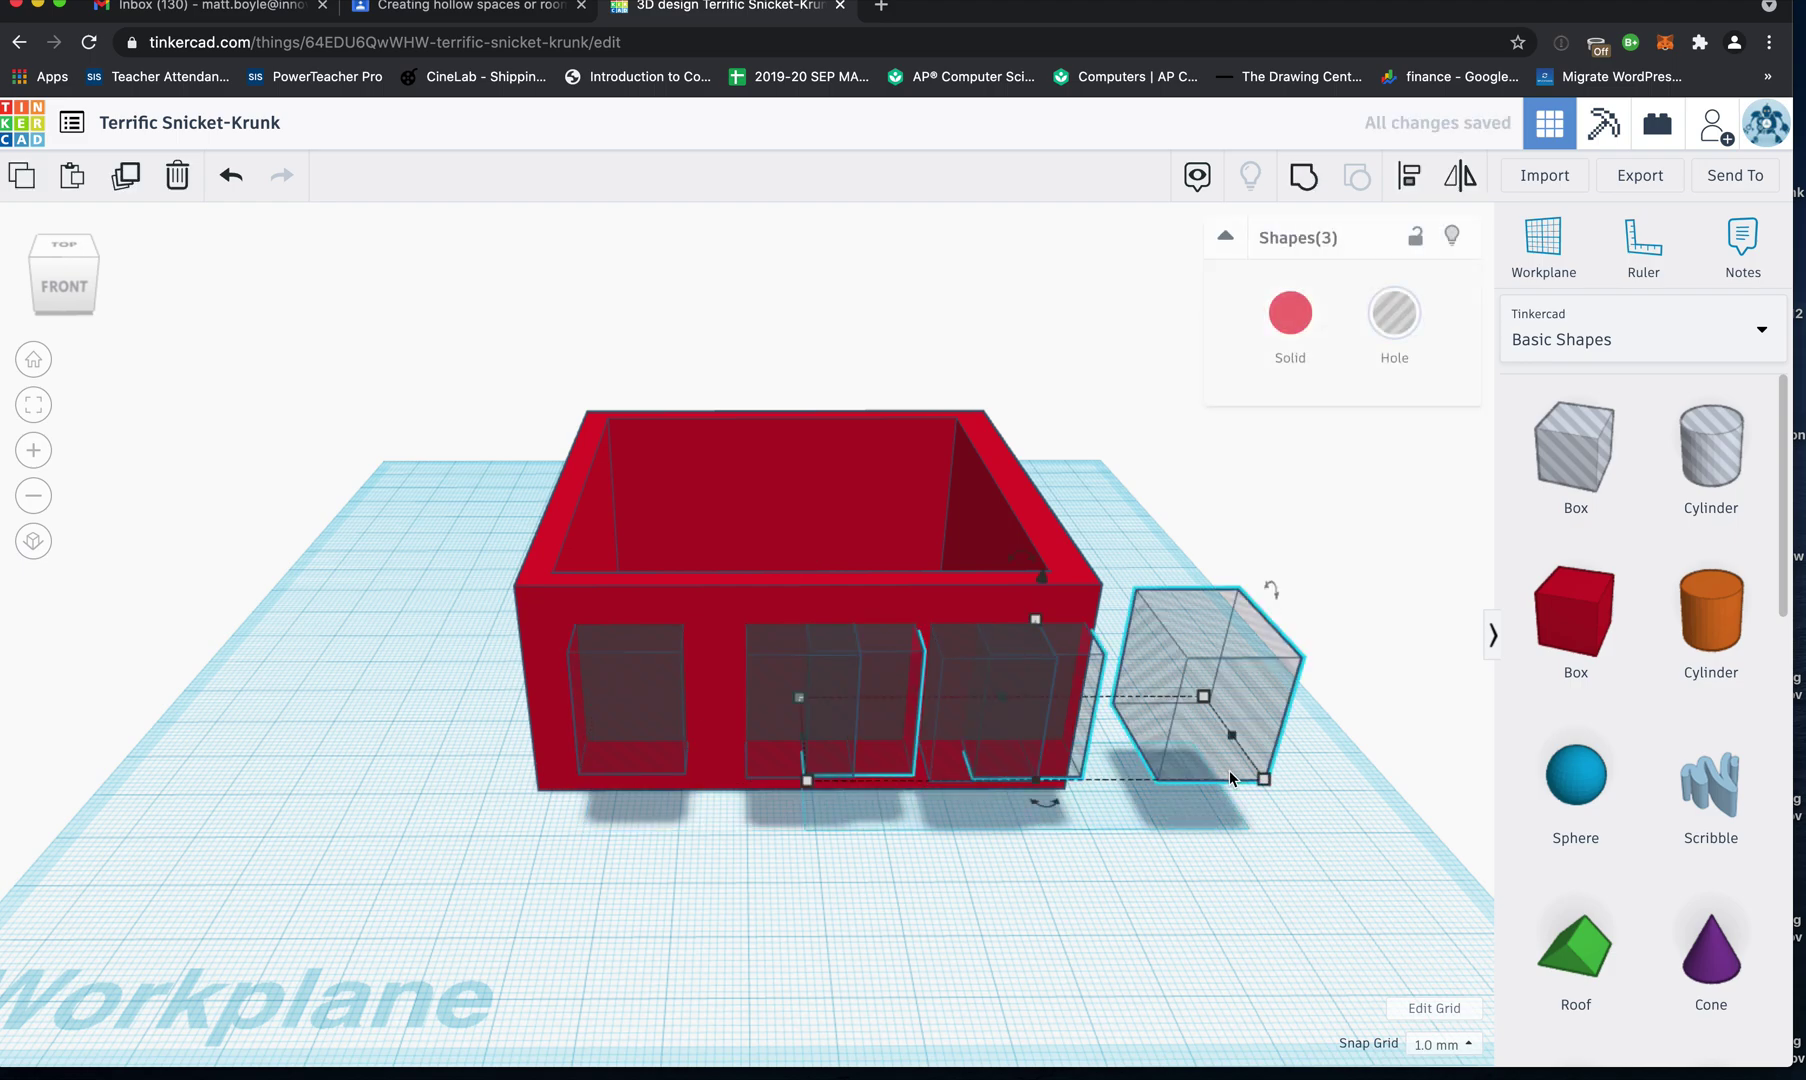
pyautogui.moveTo(1254, 694); pyautogui.dragTo(929, 498)
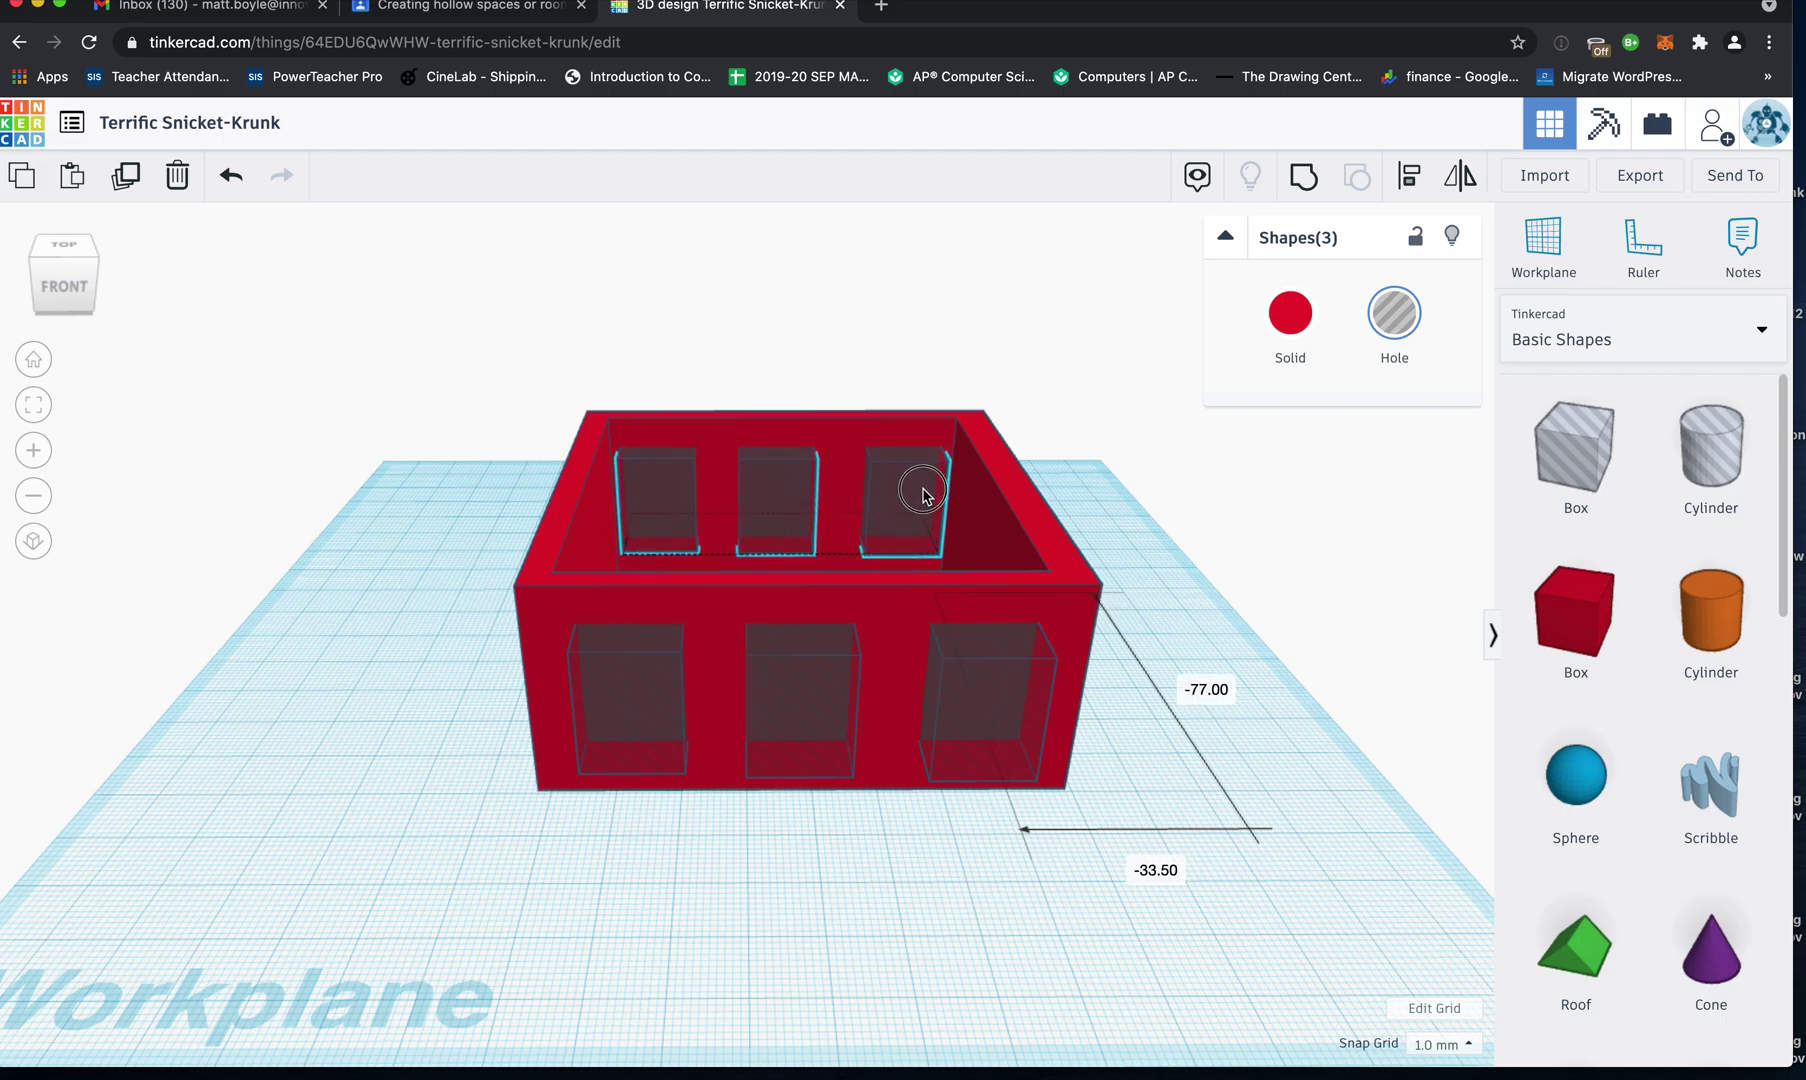
pyautogui.moveTo(926, 494); pyautogui.dragTo(926, 494)
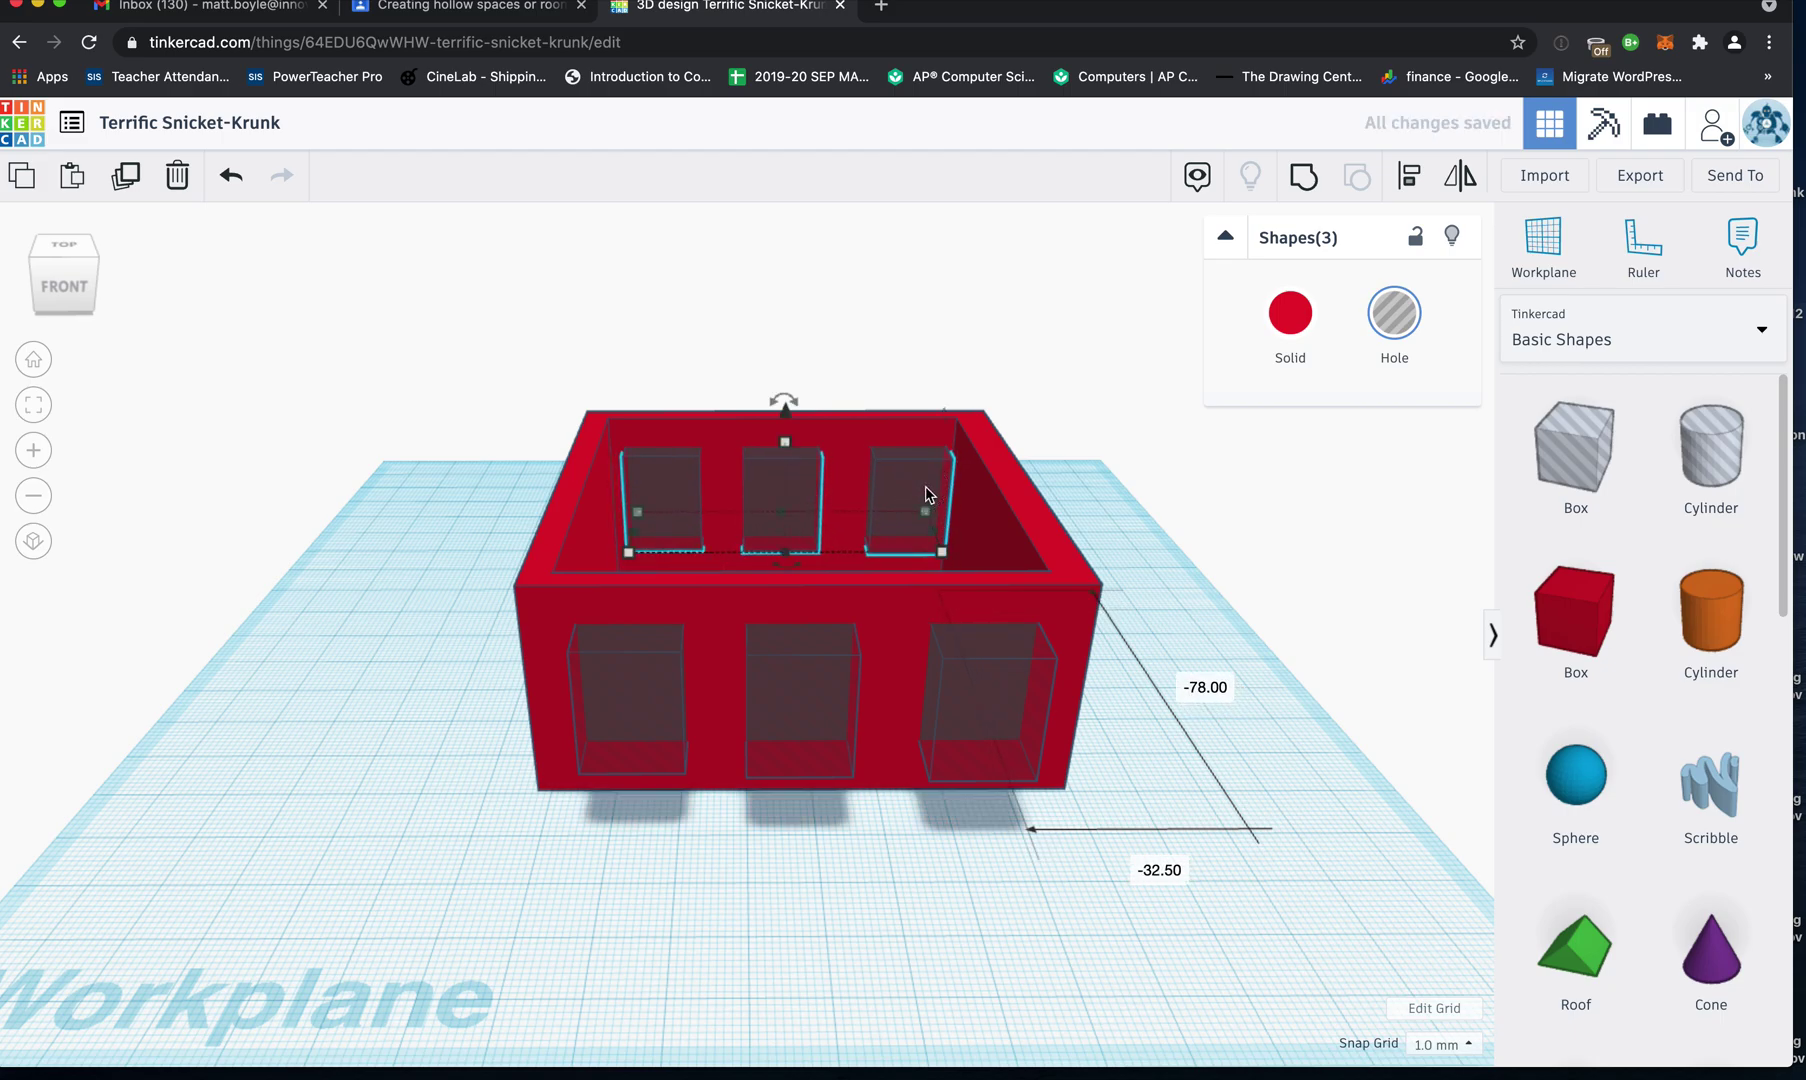
# Paste another set of three window holes, move it about 111.5 mm left, and rotate the row a quarter turn, parallel to the left wall.
pyautogui.click(1151, 951)
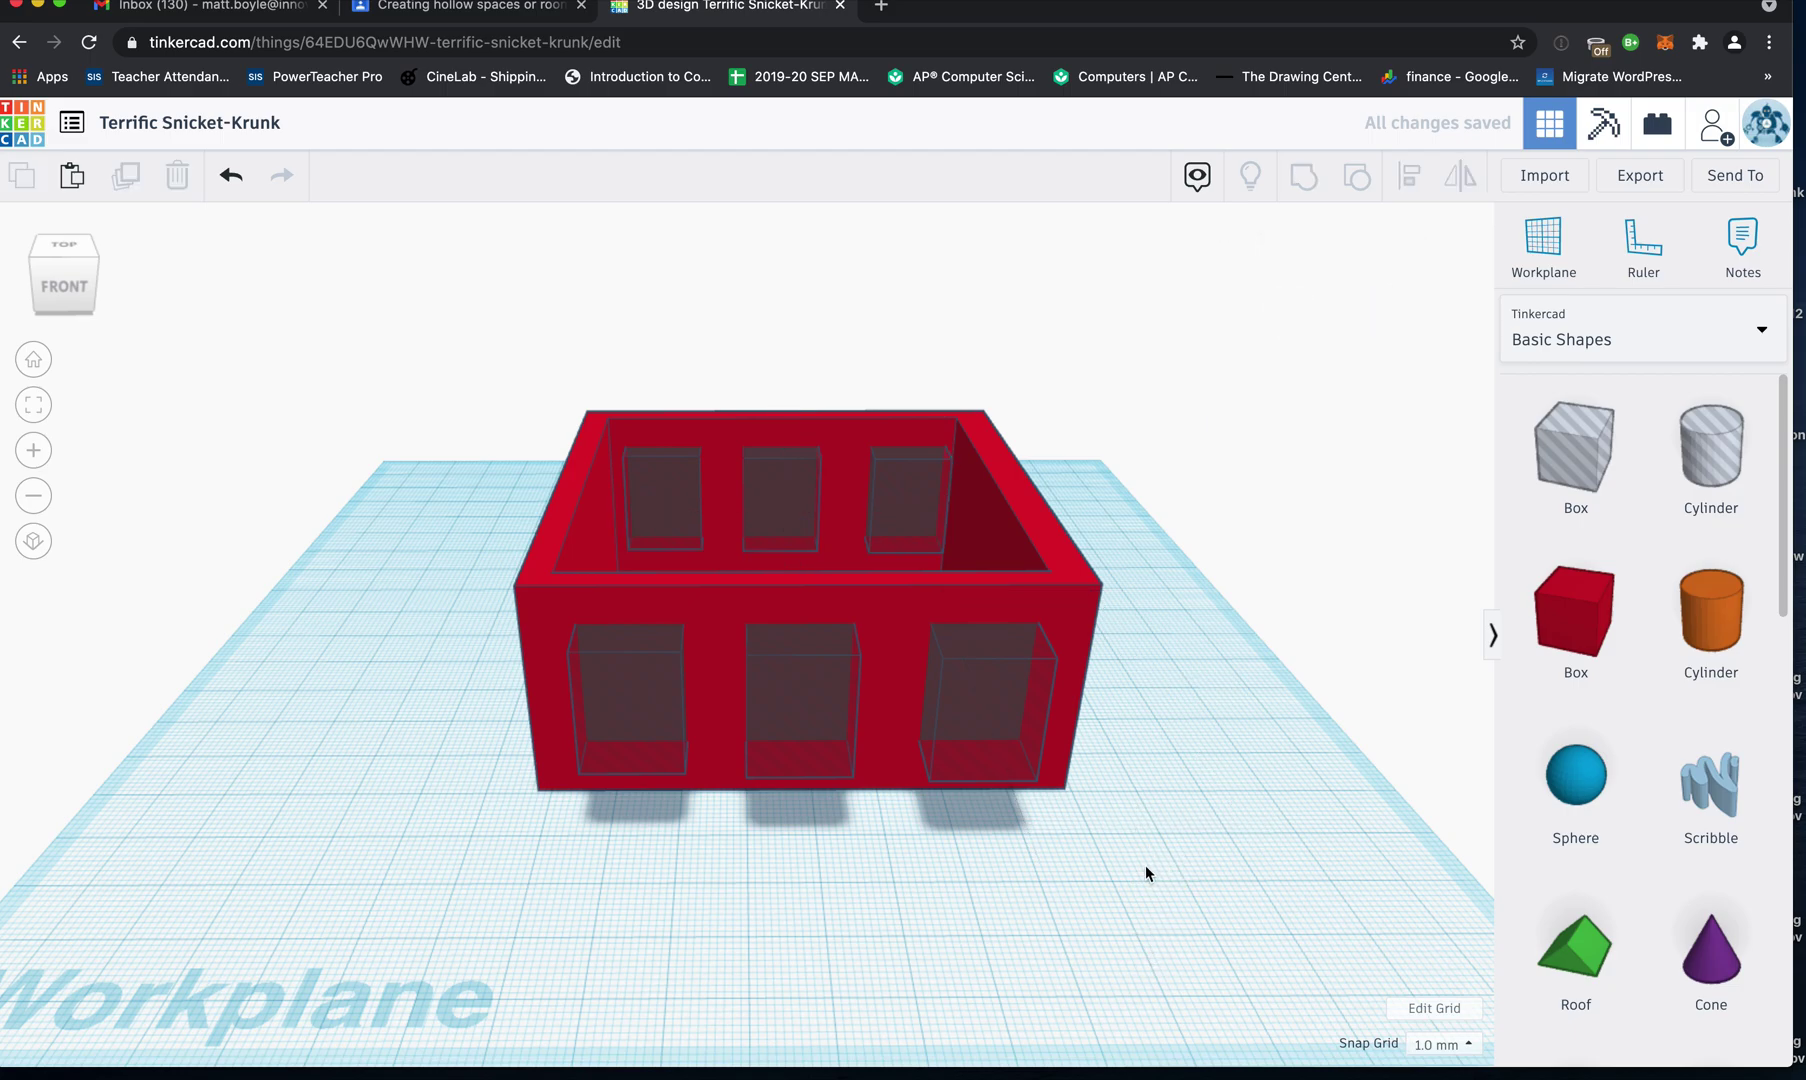
pyautogui.hotkey('ctrl', 'v')
pyautogui.moveTo(1242, 740); pyautogui.dragTo(452, 722)
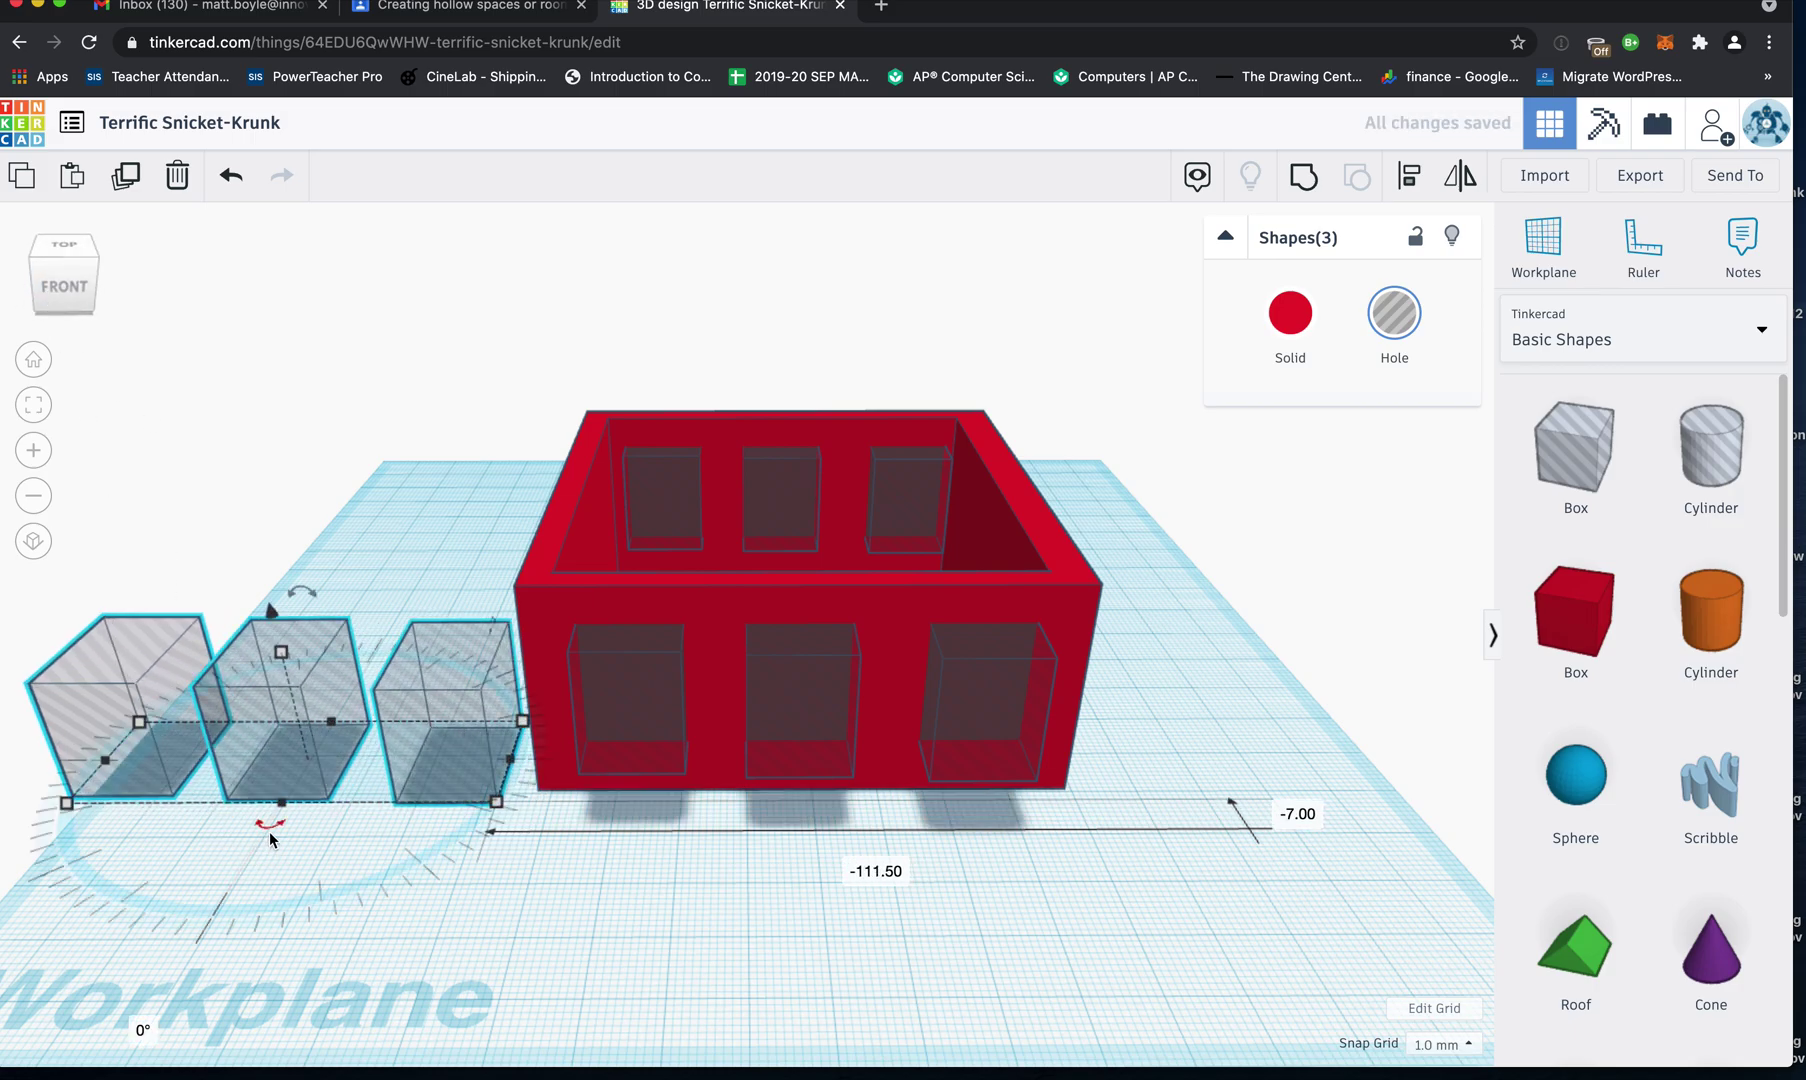
pyautogui.moveTo(279, 824); pyautogui.dragTo(118, 801)
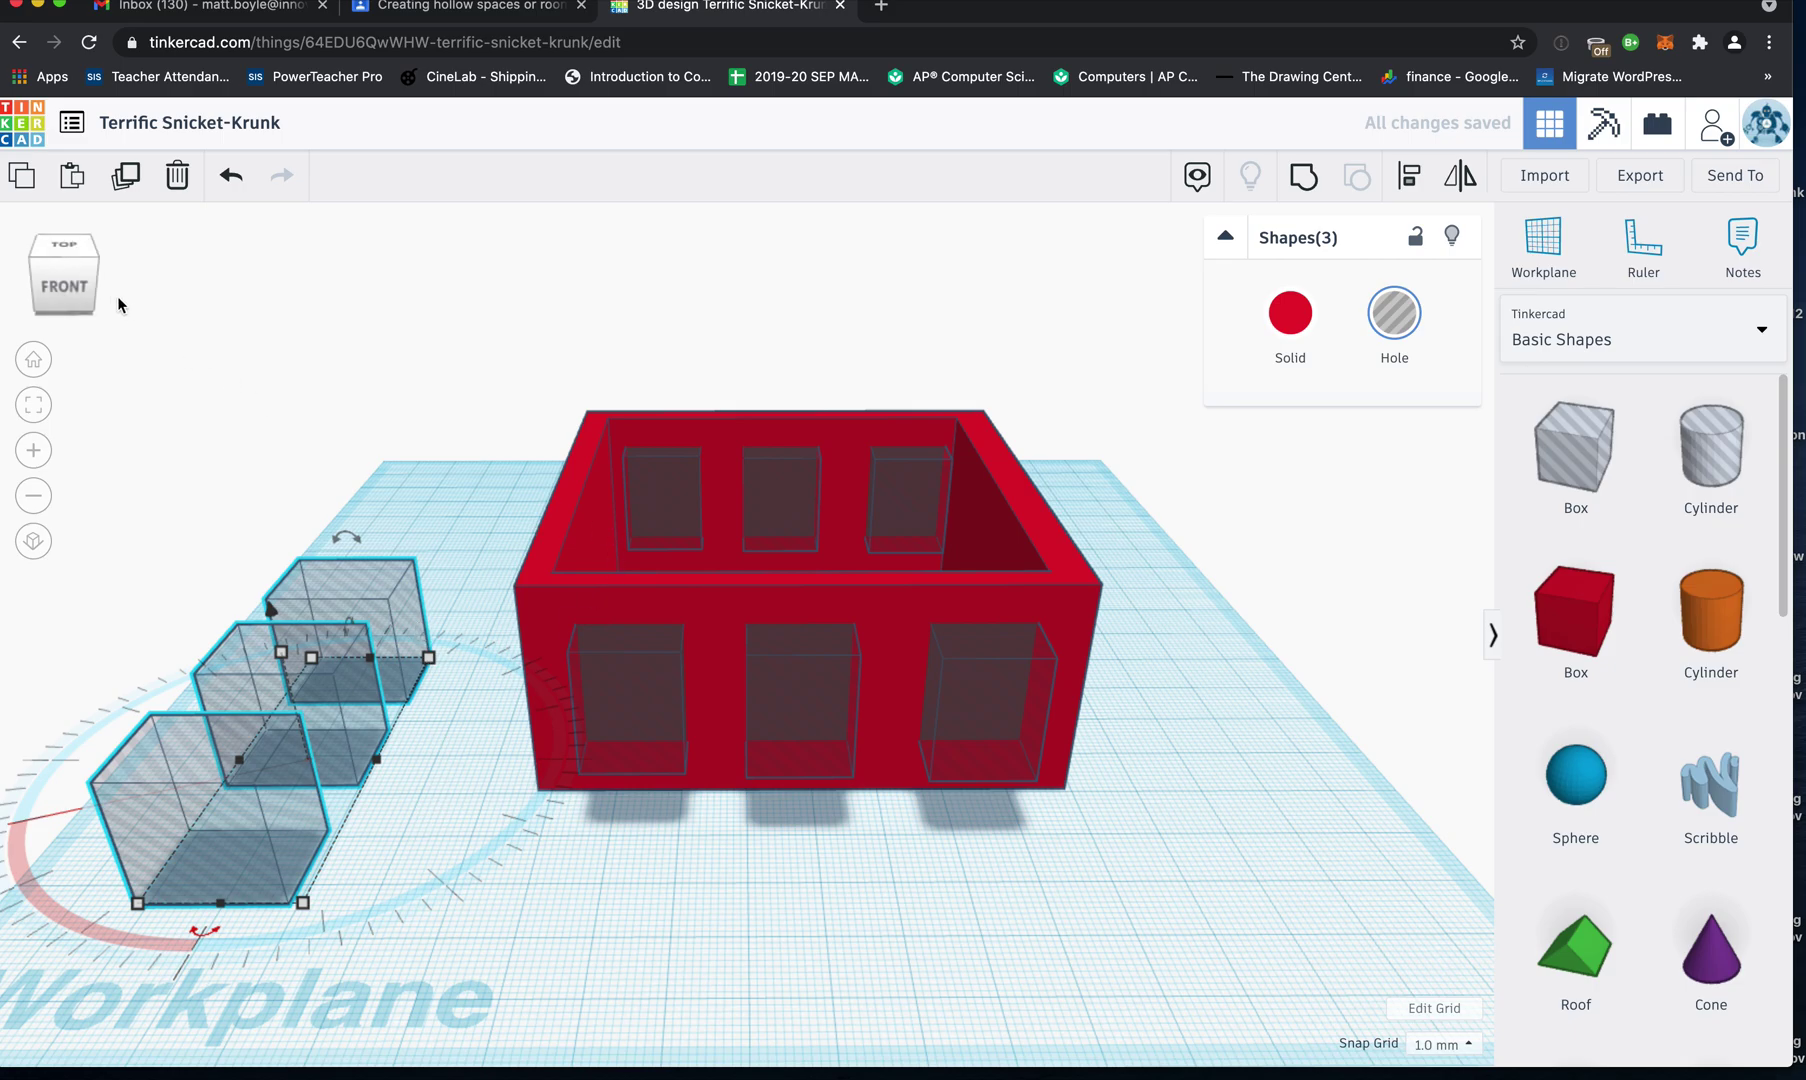
# Raise the rotated row of three window holes off the workplane and move it into the left wall so it passes through.
pyautogui.moveTo(80, 290); pyautogui.dragTo(121, 288)
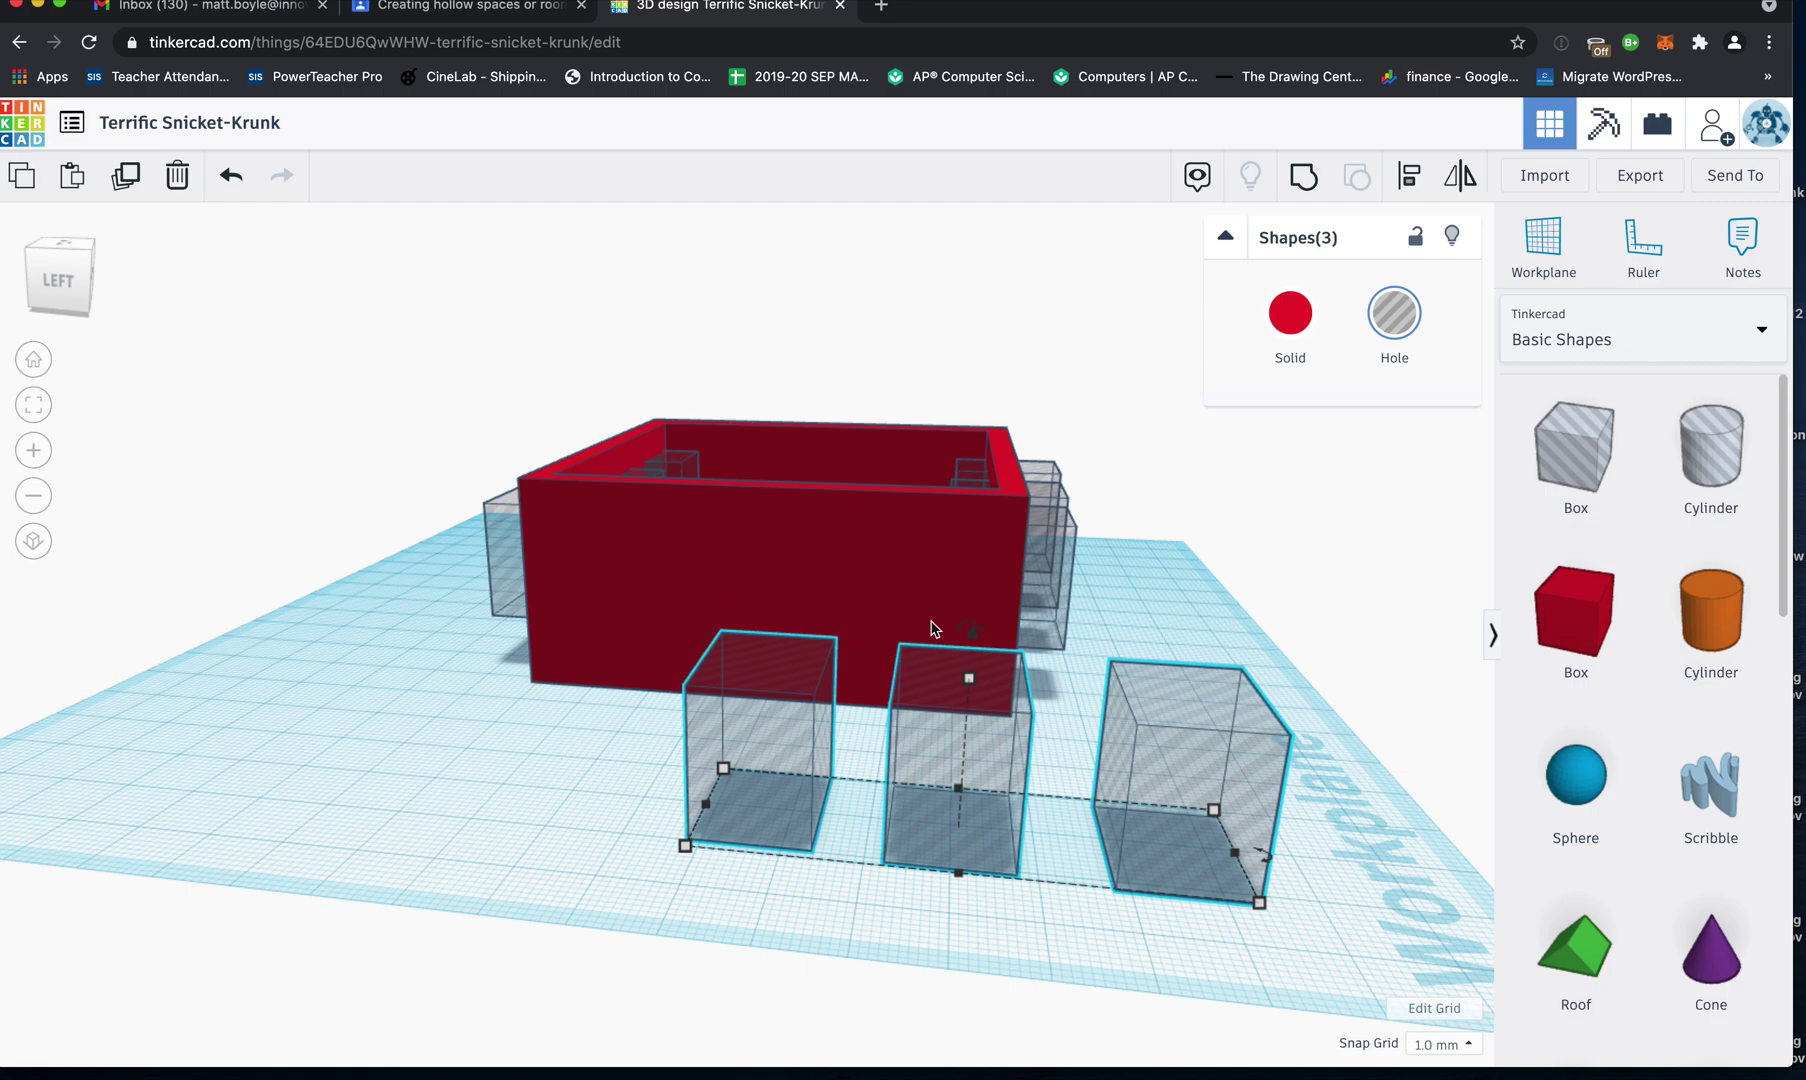
pyautogui.moveTo(971, 632); pyautogui.dragTo(981, 566)
pyautogui.moveTo(1195, 702); pyautogui.dragTo(912, 587)
# Group the hollow box with all nine window holes to cut three windows each in the front, back and left walls.
pyautogui.moveTo(67, 296); pyautogui.dragTo(35, 302)
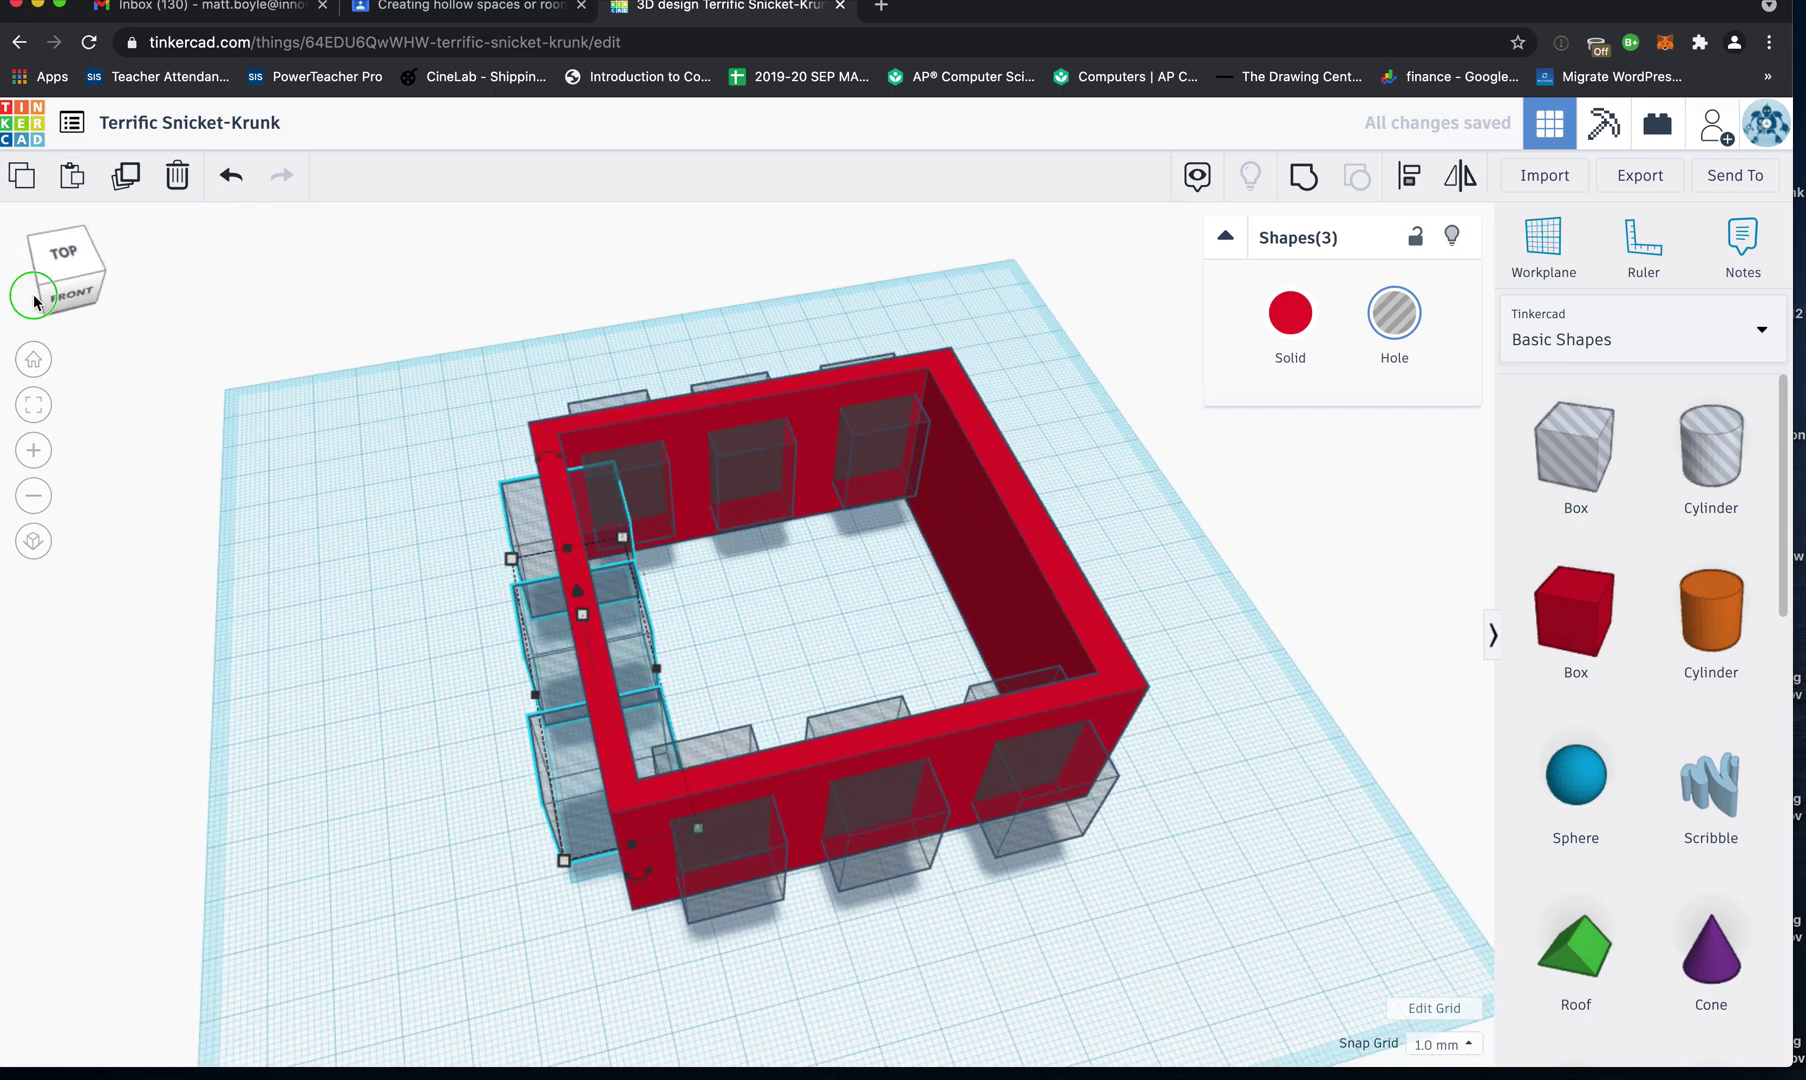
pyautogui.click(461, 531)
pyautogui.moveTo(428, 349); pyautogui.dragTo(880, 762)
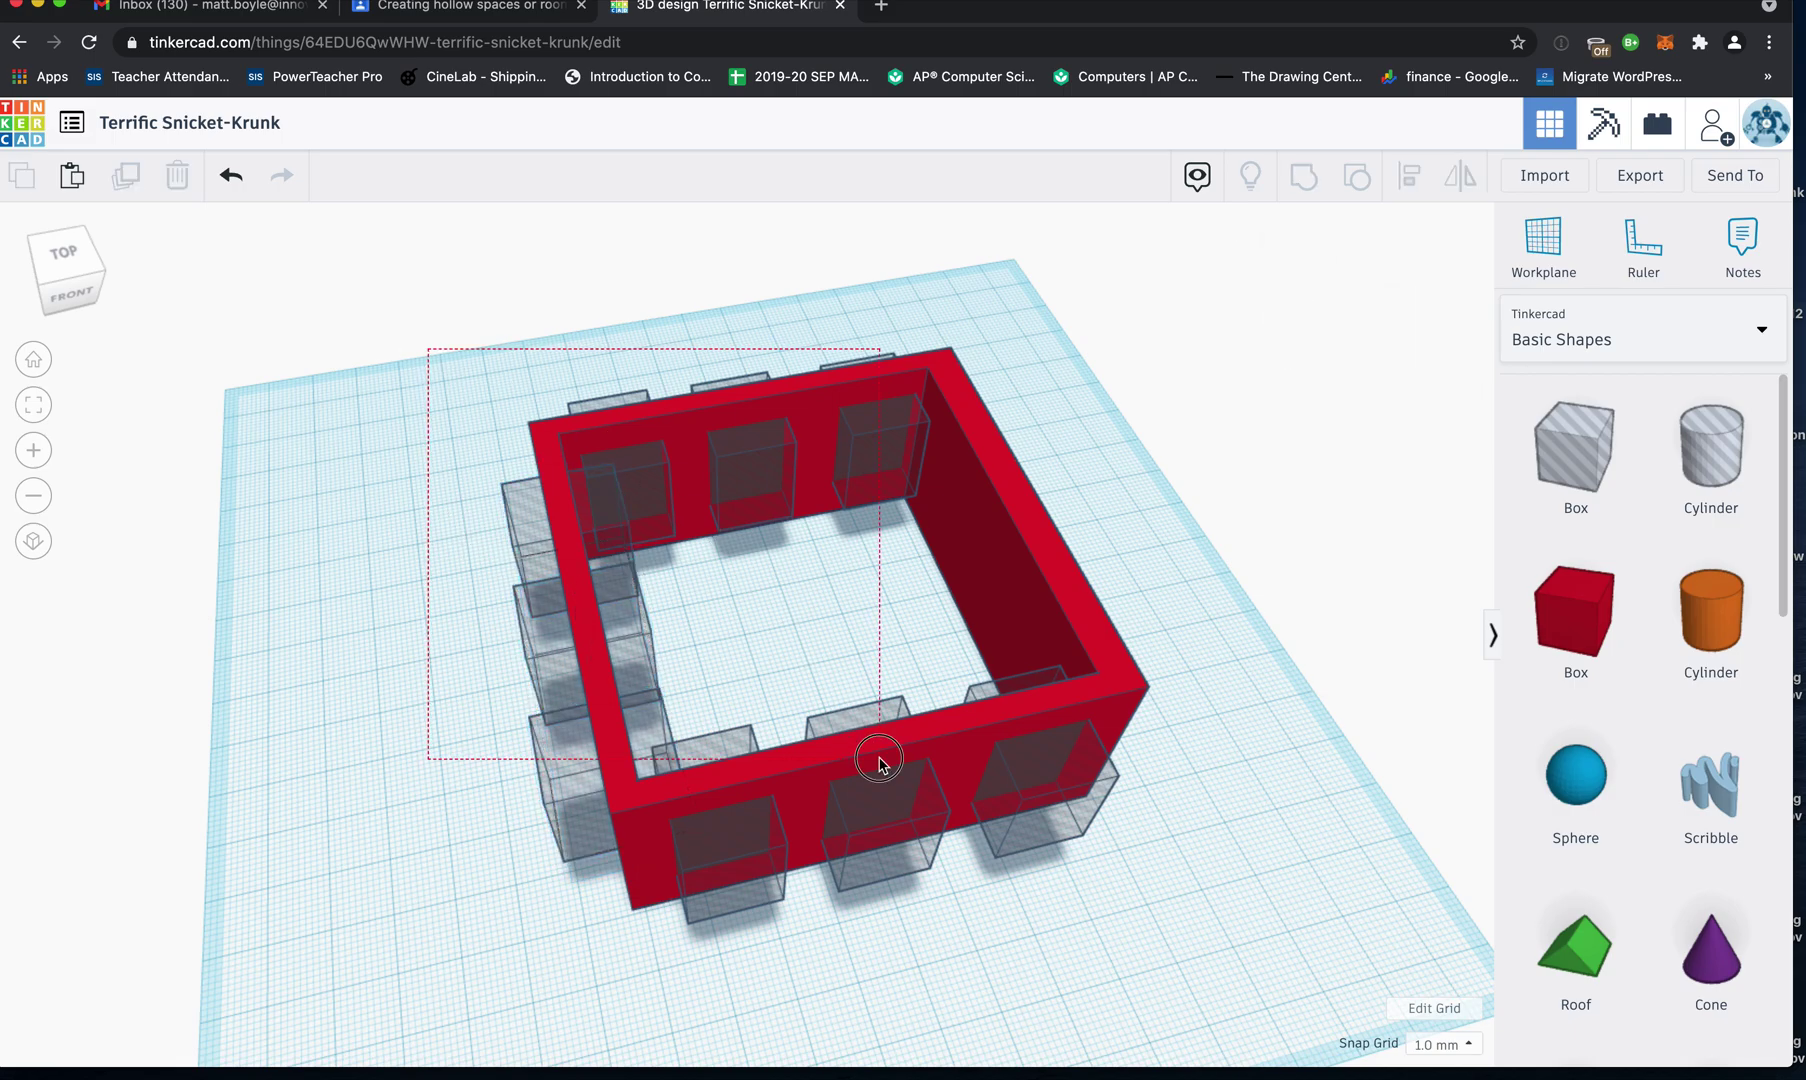
pyautogui.moveTo(1174, 887); pyautogui.dragTo(1174, 887)
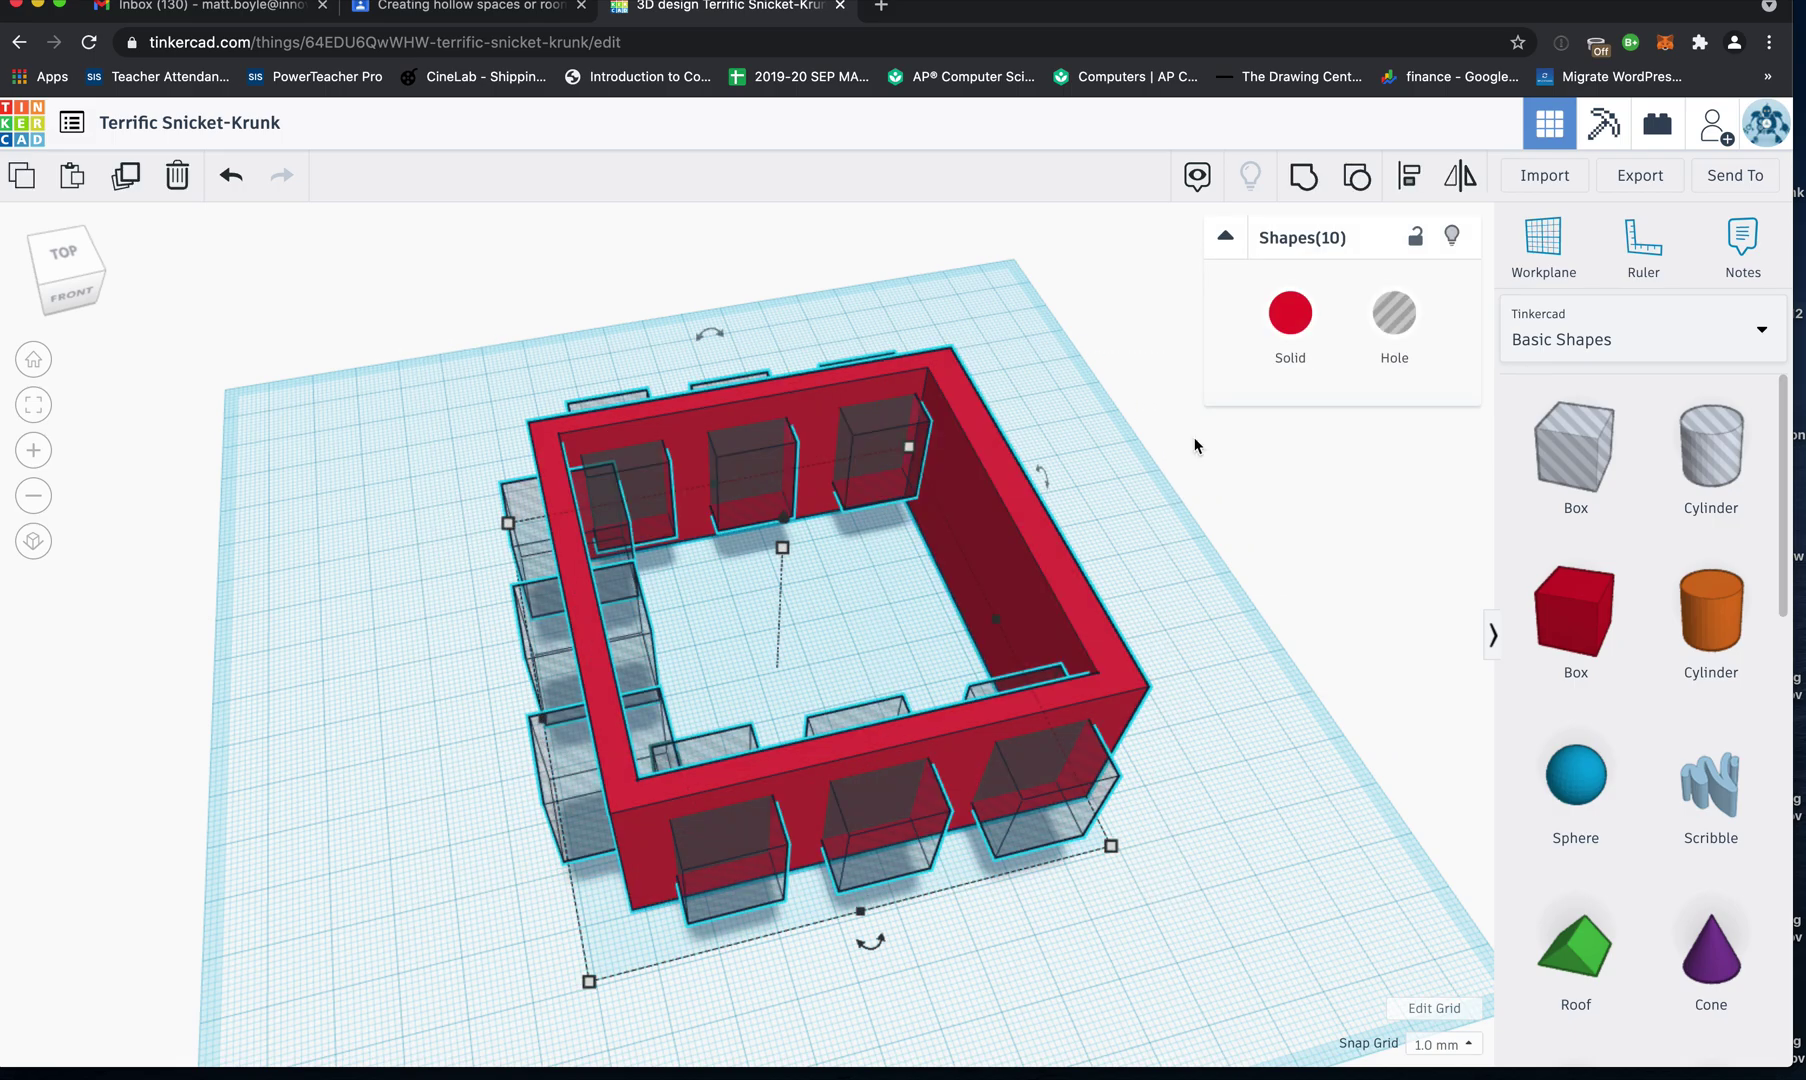
pyautogui.click(1305, 178)
# Place a box hole at the base of the right wall near its middle and group it with the room to cut a doorway.
pyautogui.moveTo(70, 270); pyautogui.dragTo(211, 263)
pyautogui.moveTo(1581, 432); pyautogui.dragTo(759, 763)
pyautogui.moveTo(70, 285)
pyautogui.mouseDown()
pyautogui.moveTo(56, 270)
pyautogui.moveTo(73, 291)
pyautogui.mouseUp()
pyautogui.moveTo(542, 297); pyautogui.dragTo(933, 712)
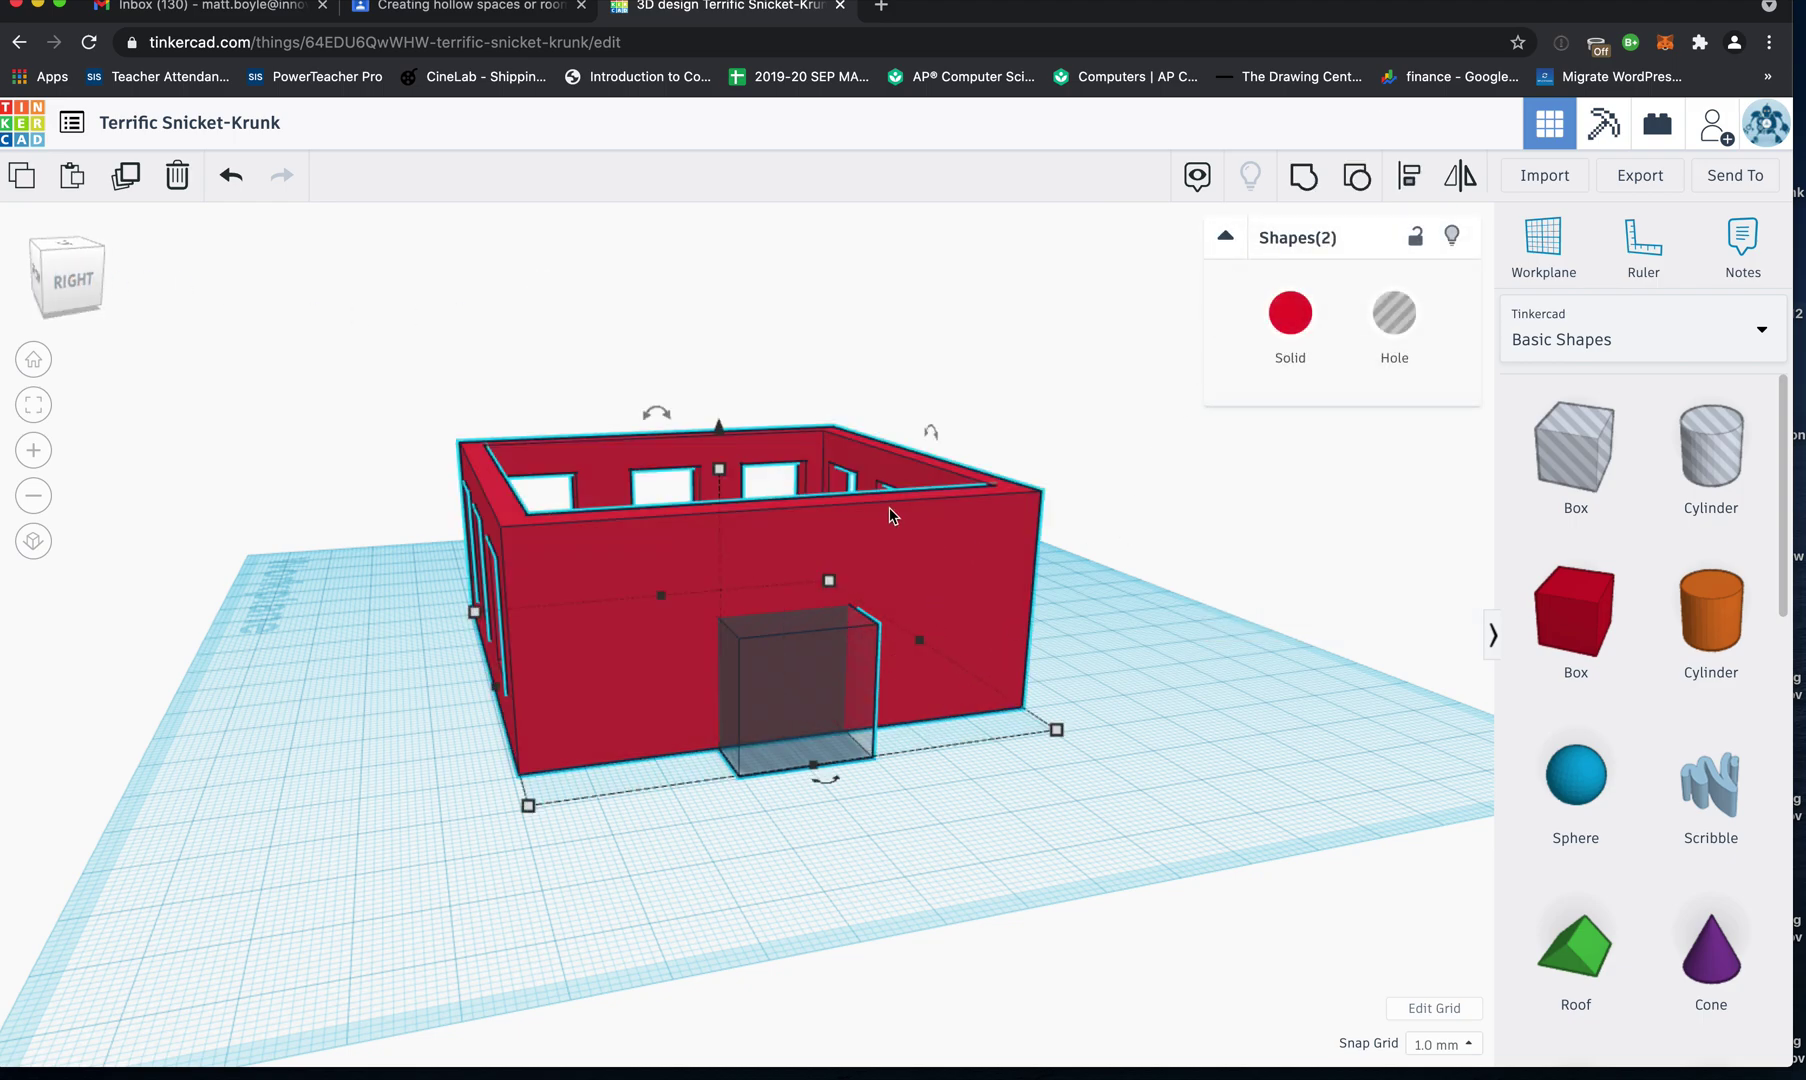
pyautogui.click(1303, 180)
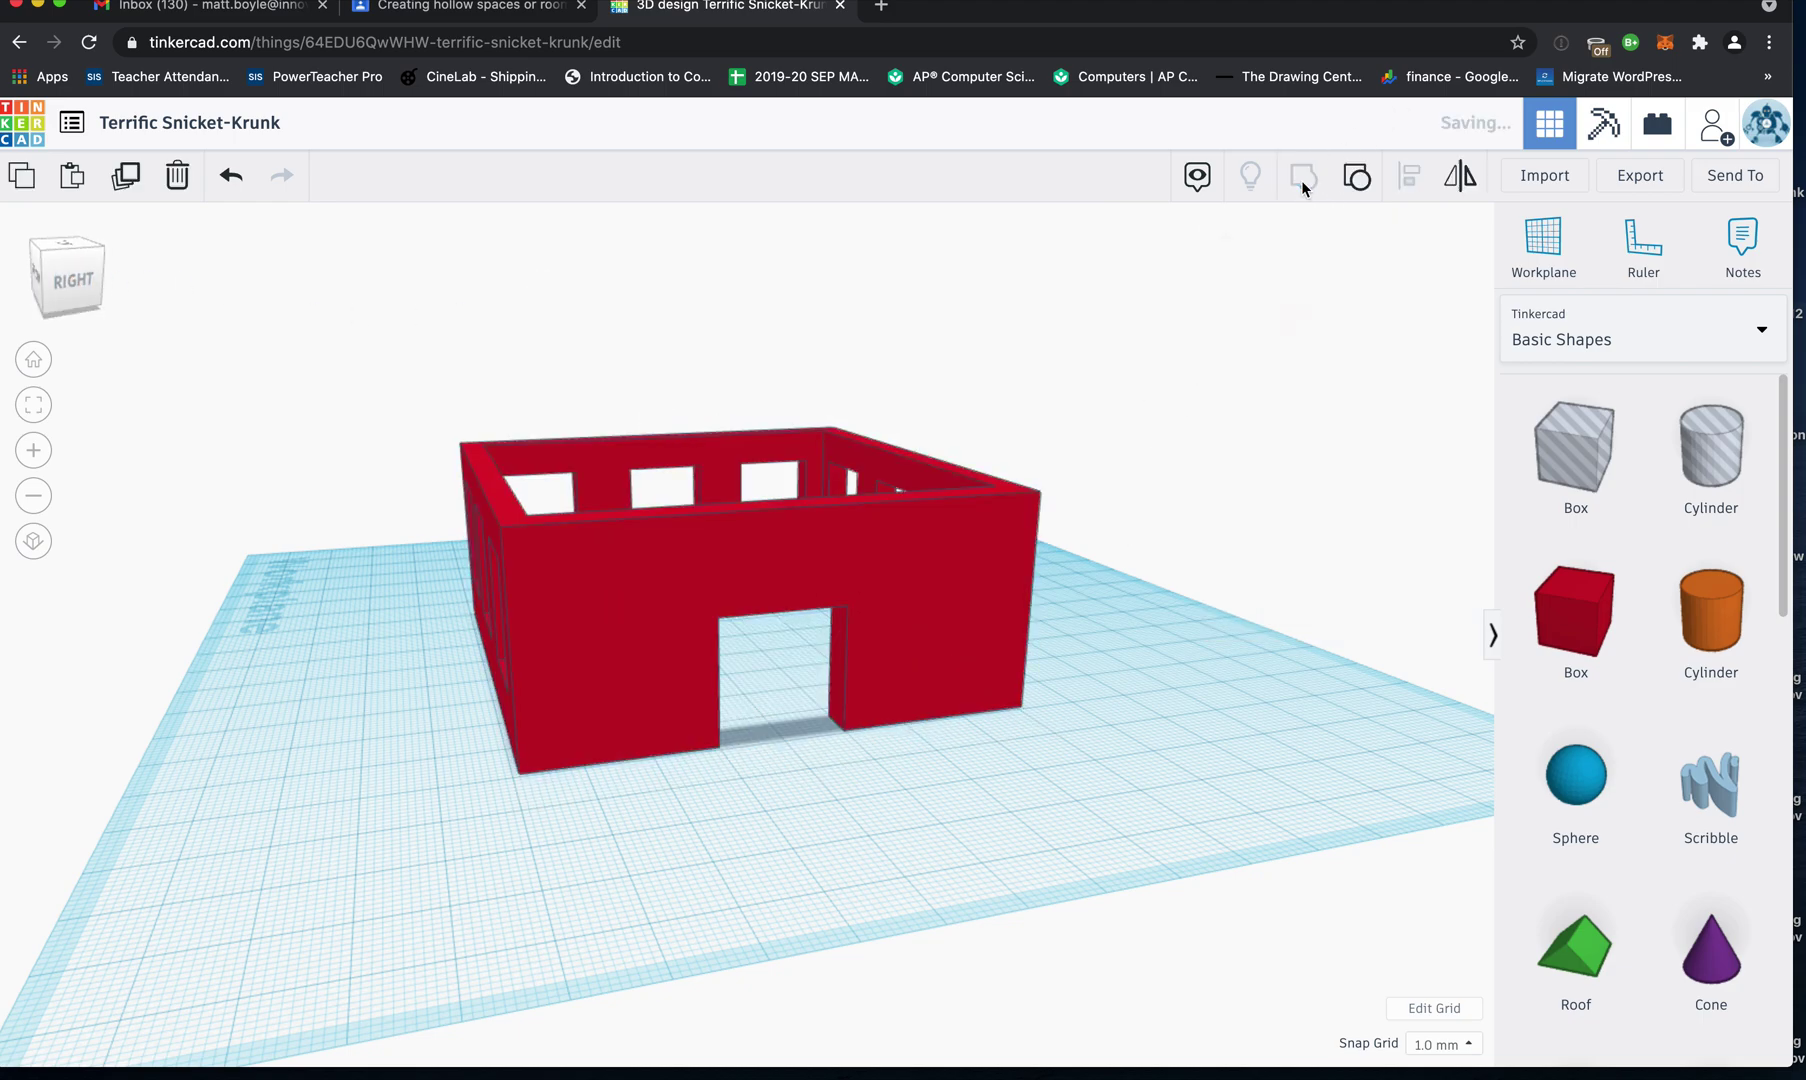
pyautogui.click(375, 425)
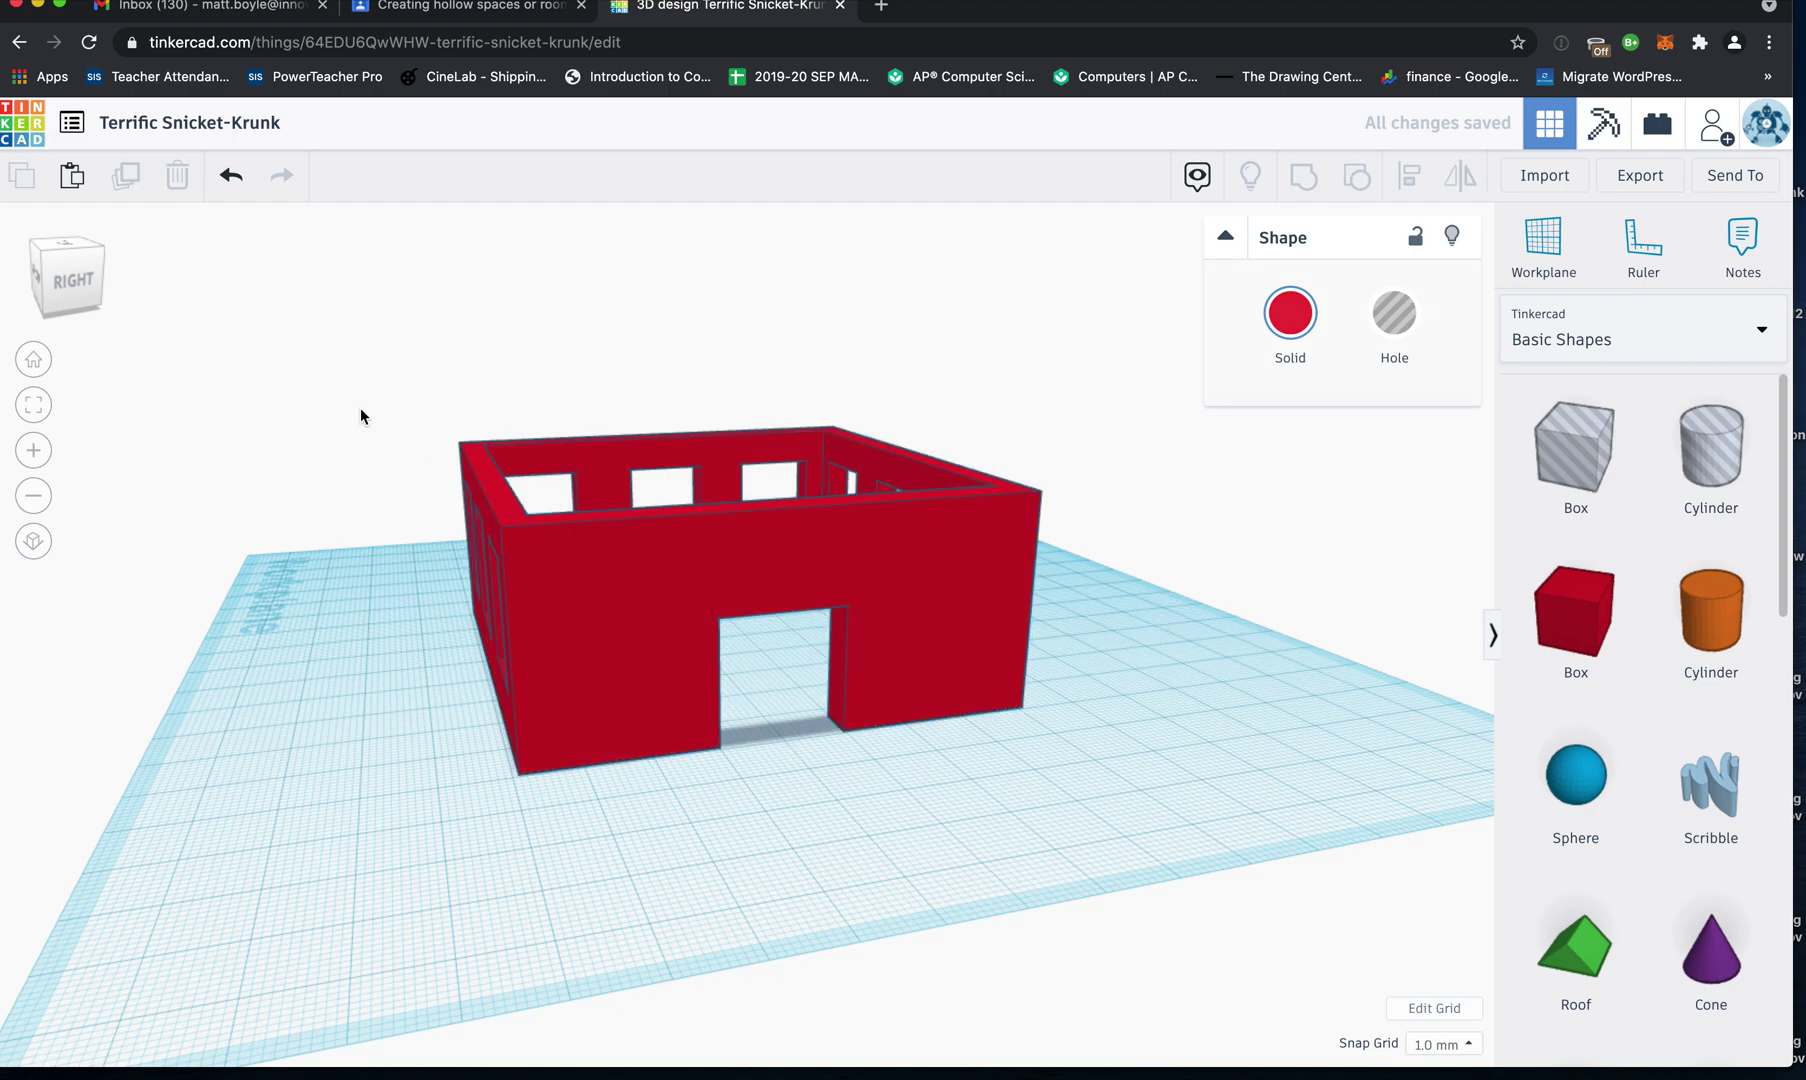
# Examine the doorway and the window openings from outside the right wall, from inside the room, from below and from above.
pyautogui.click(87, 287)
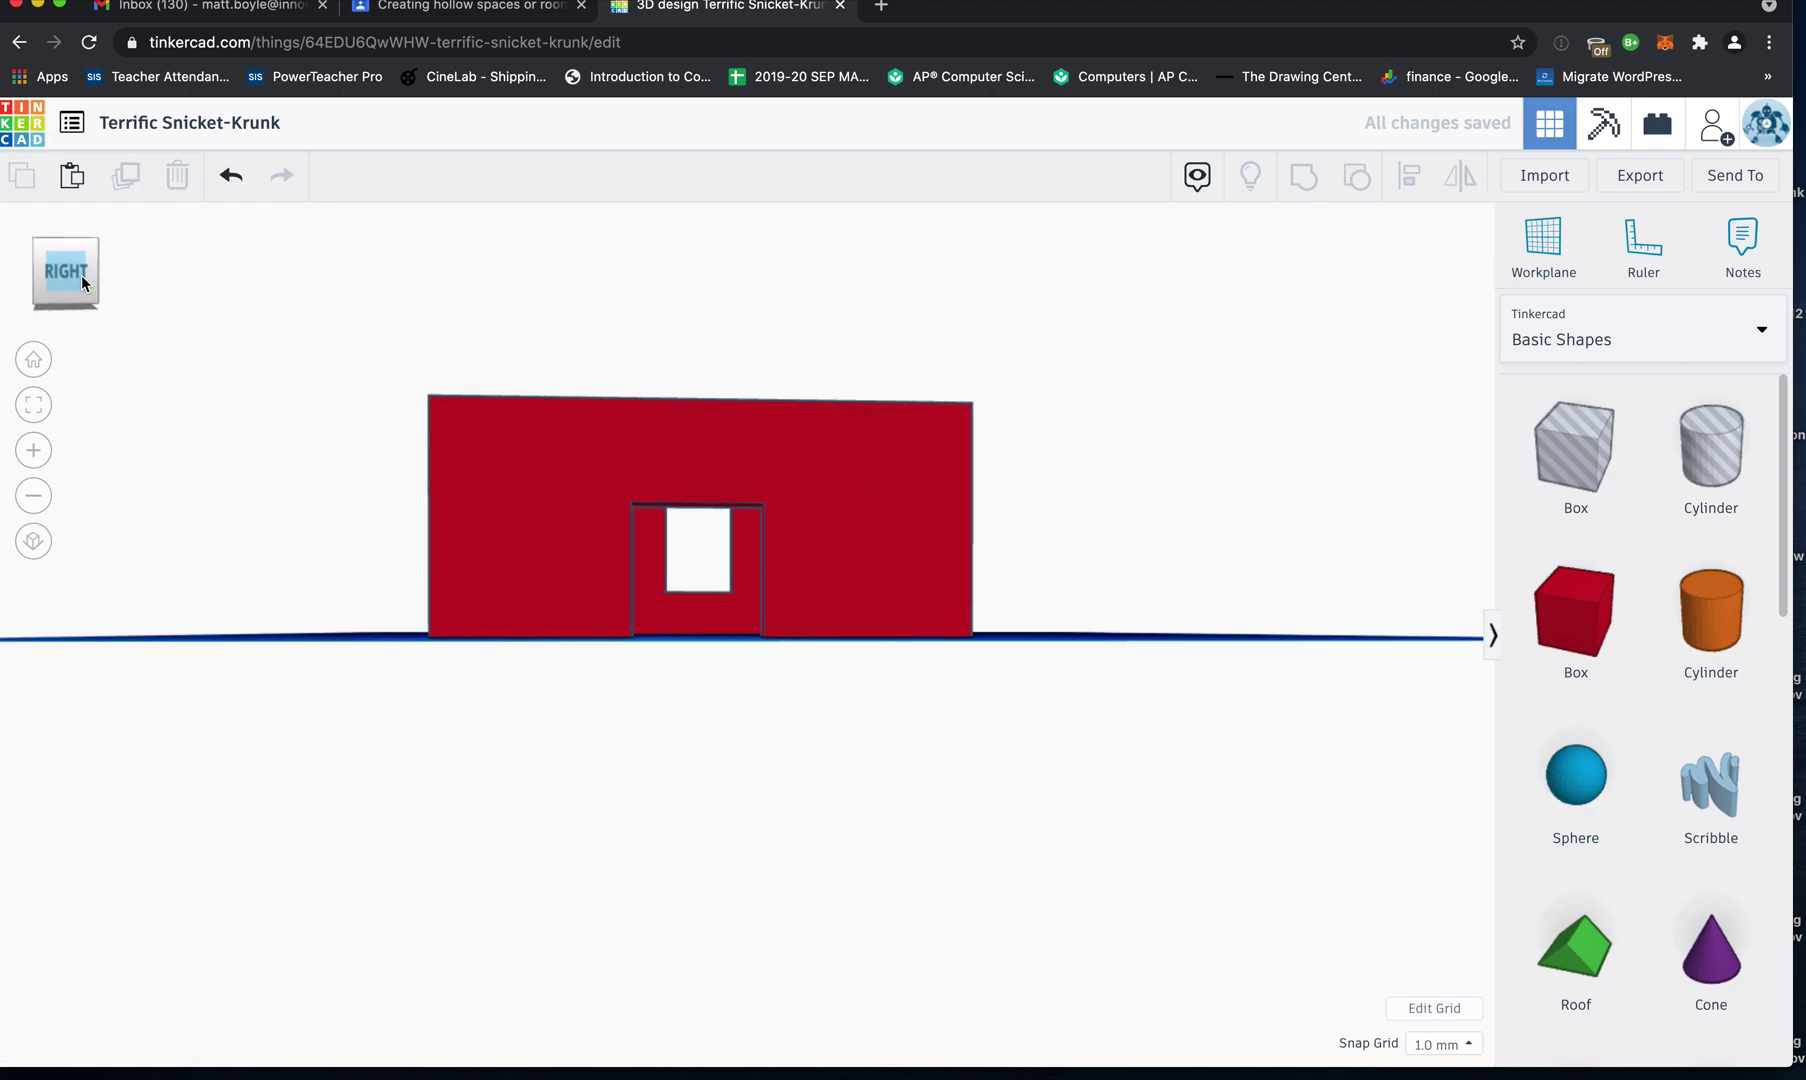
pyautogui.scroll(5, 708, 556)
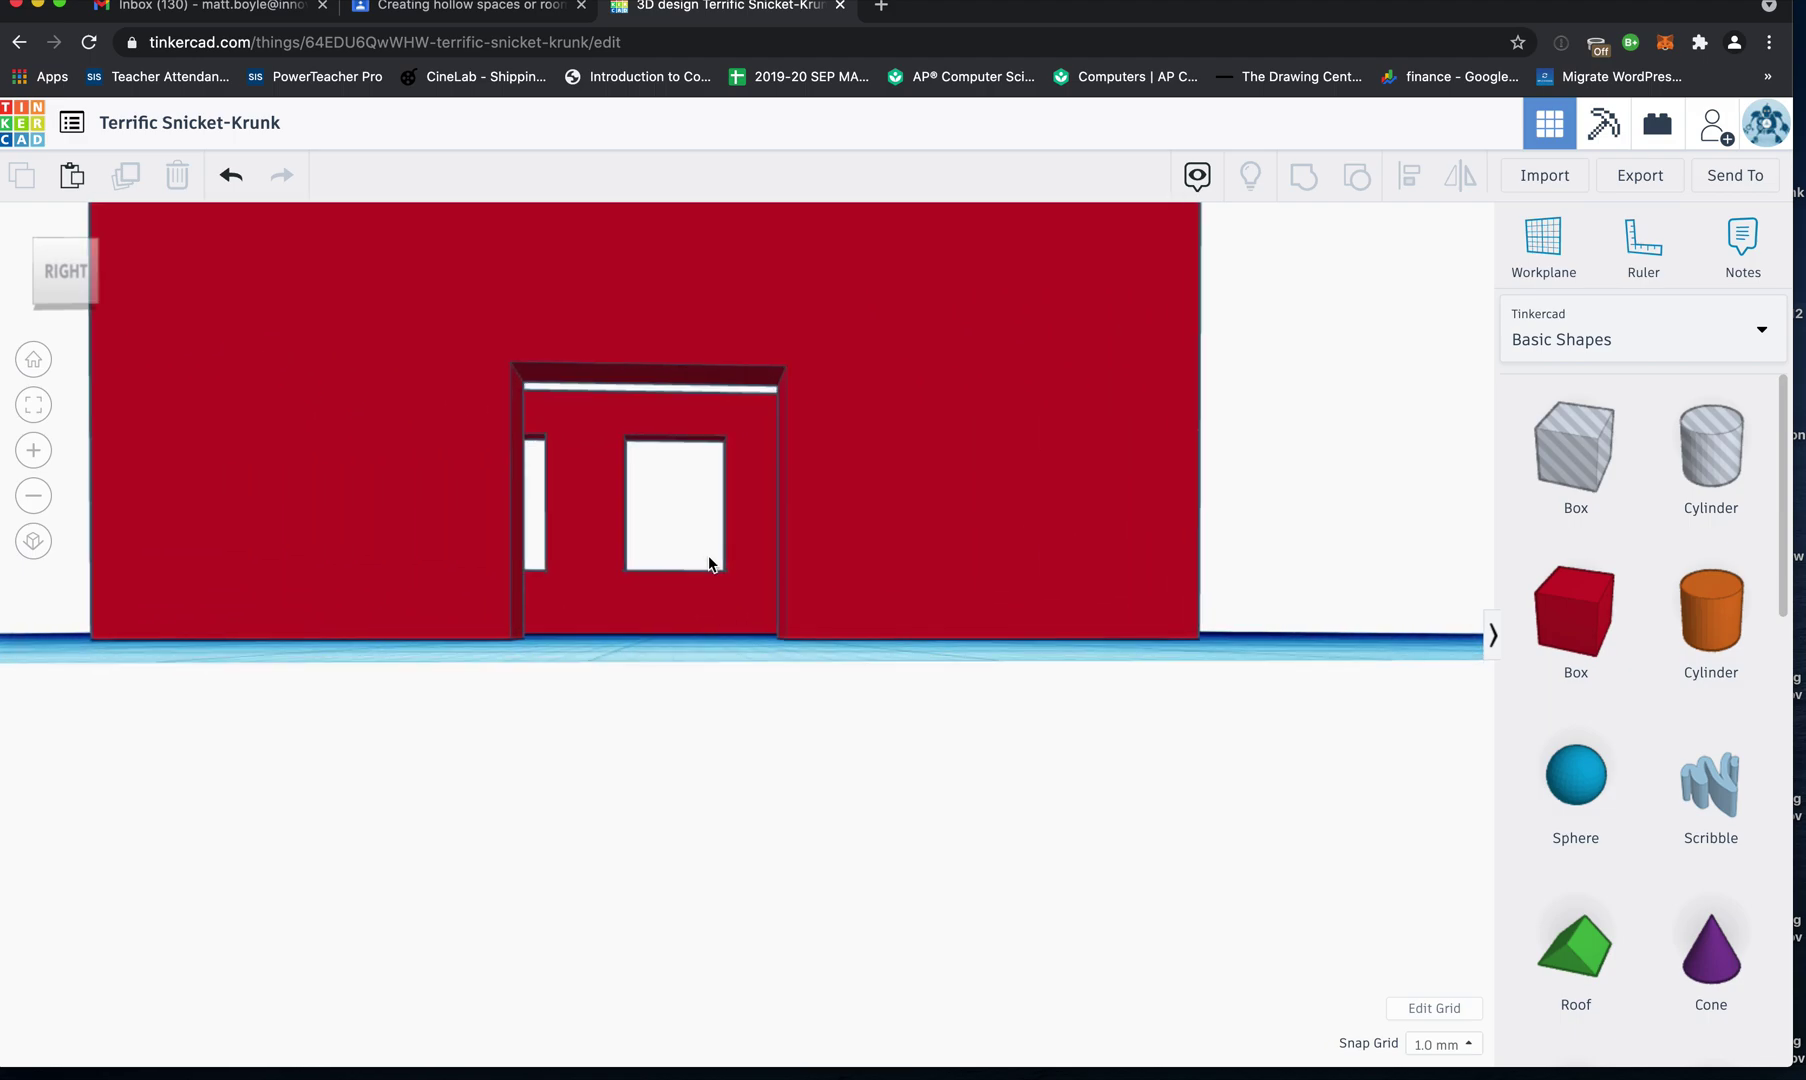
pyautogui.scroll(3, 708, 563)
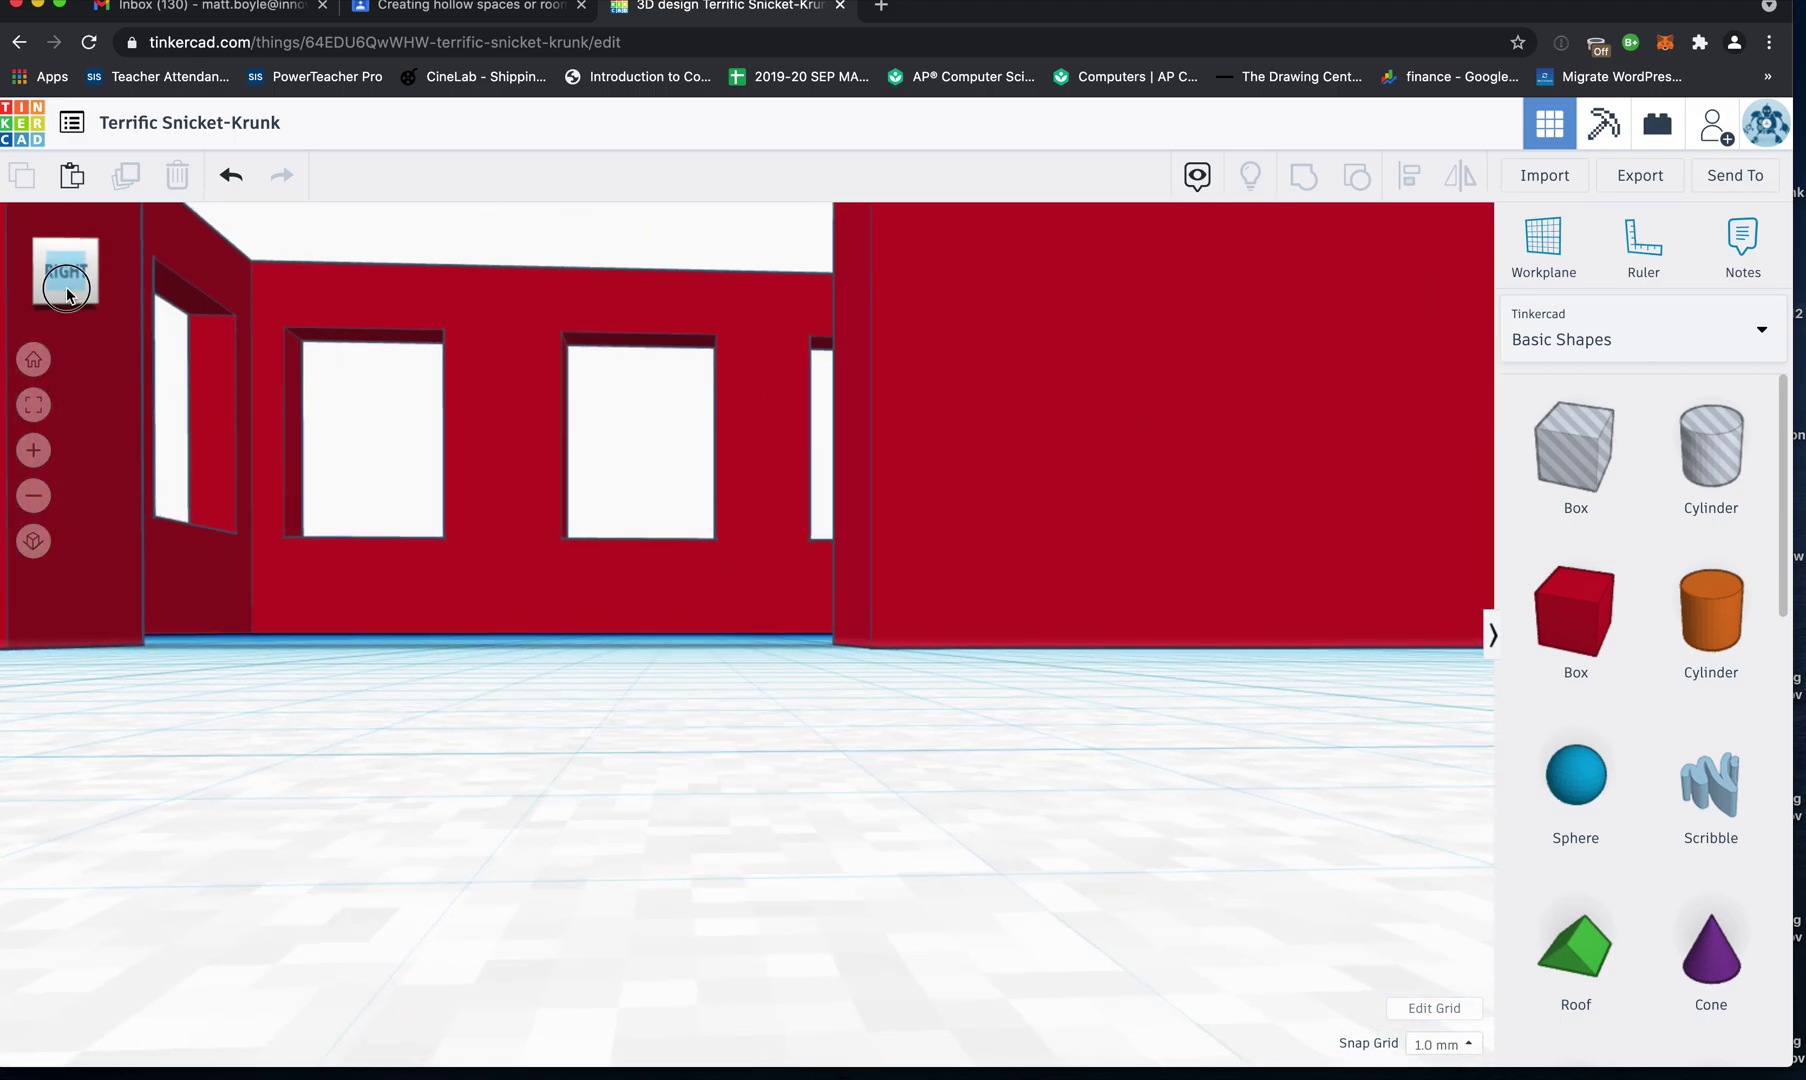
pyautogui.moveTo(66, 290); pyautogui.dragTo(68, 295)
pyautogui.click(68, 291)
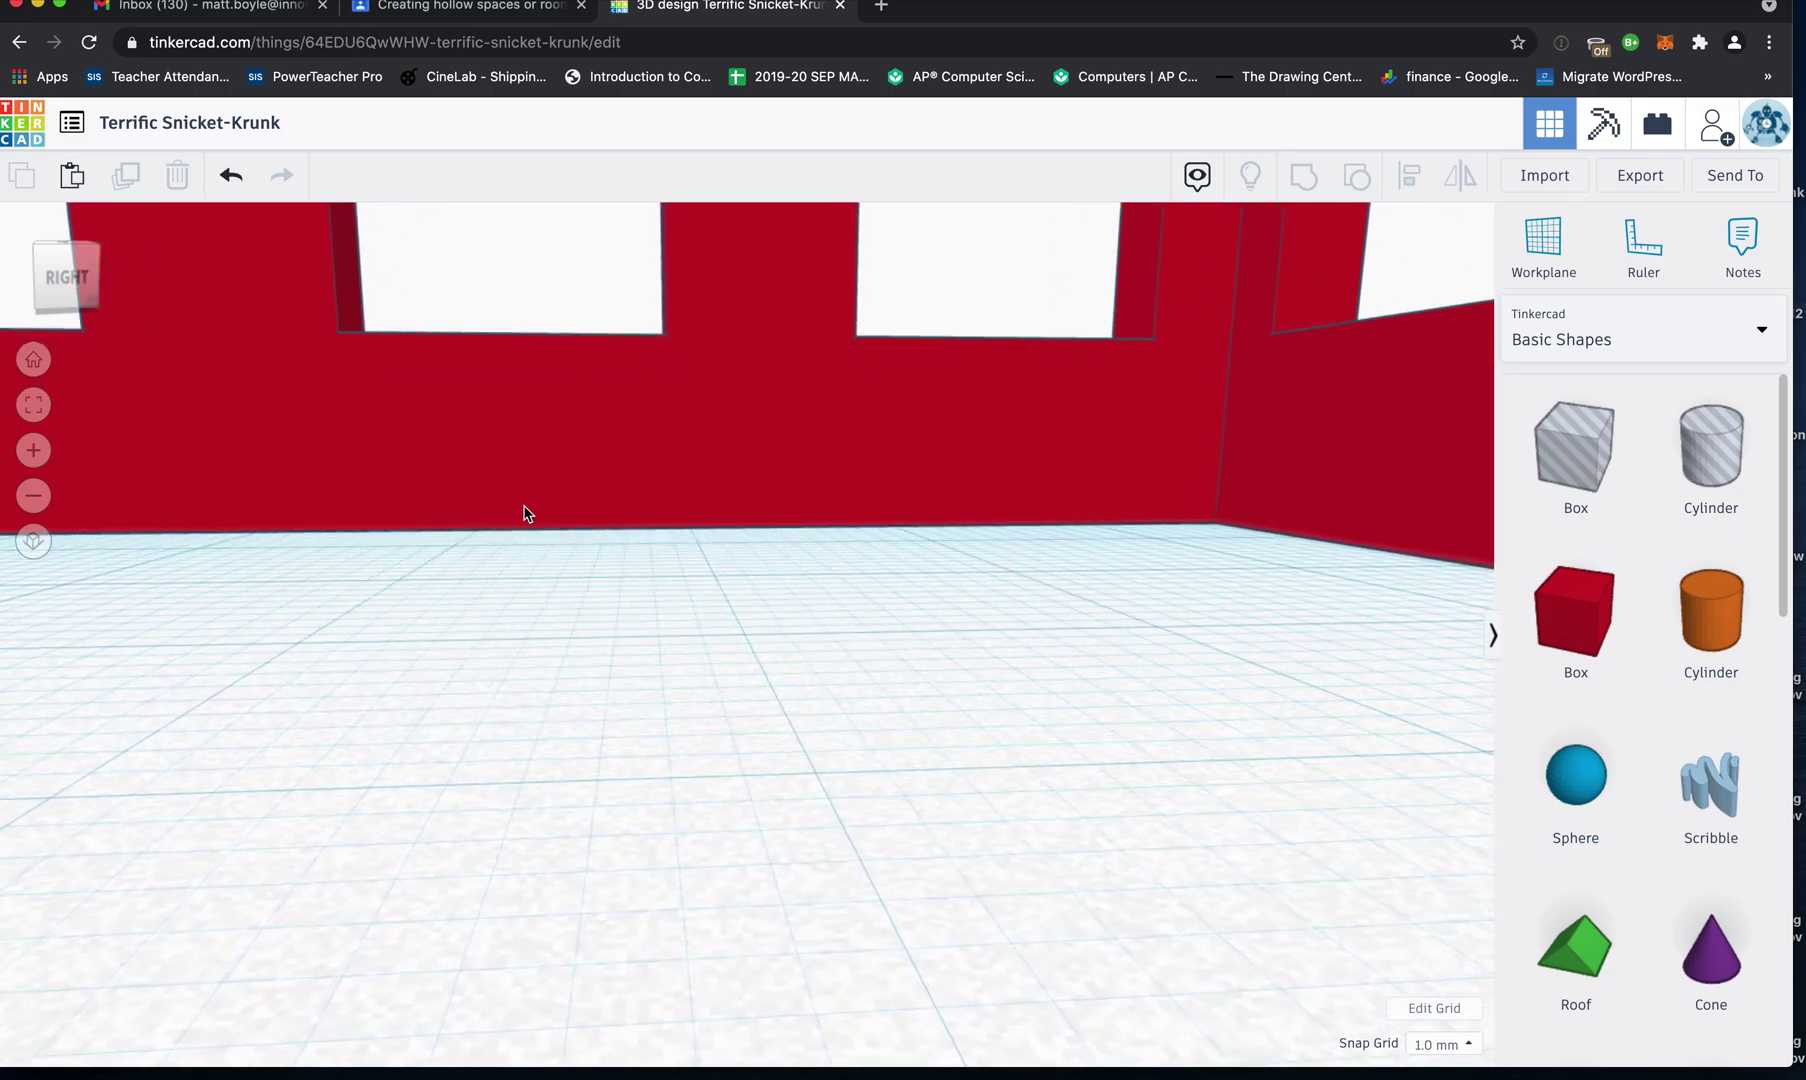
pyautogui.scroll(-10, 528, 514)
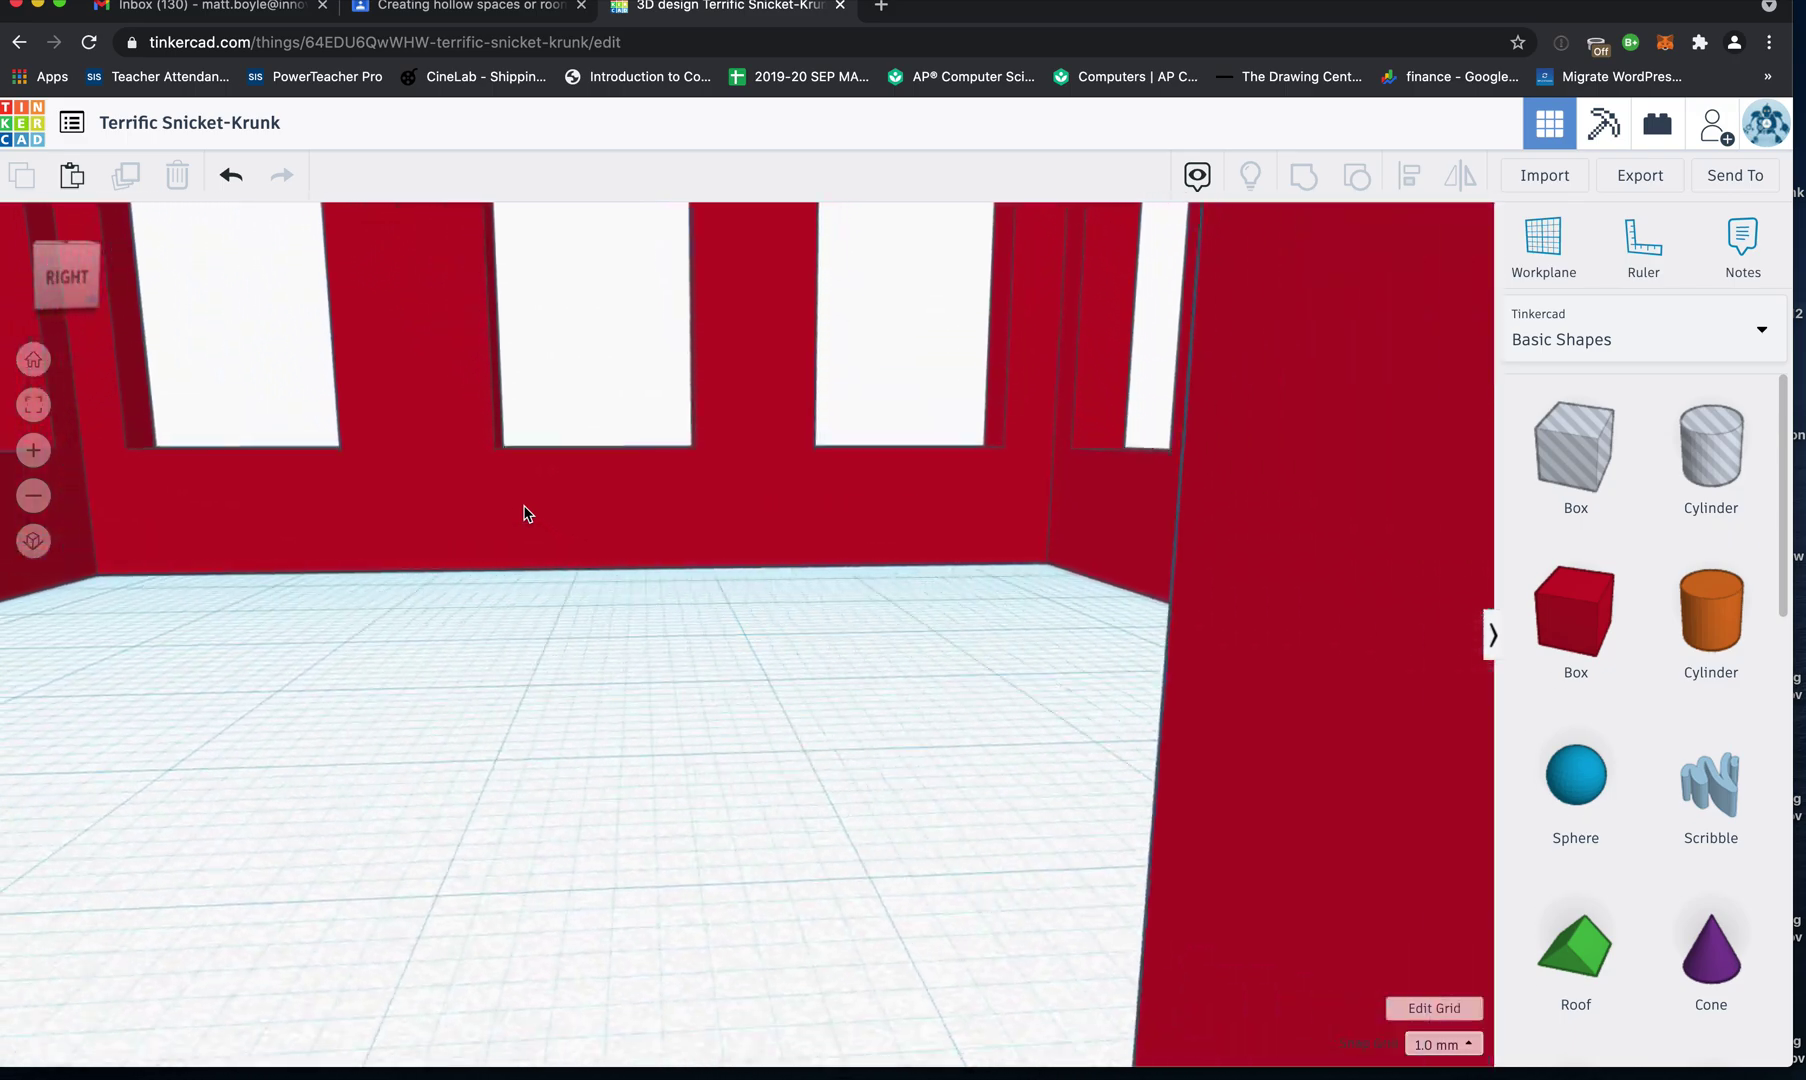
pyautogui.scroll(-5, 528, 514)
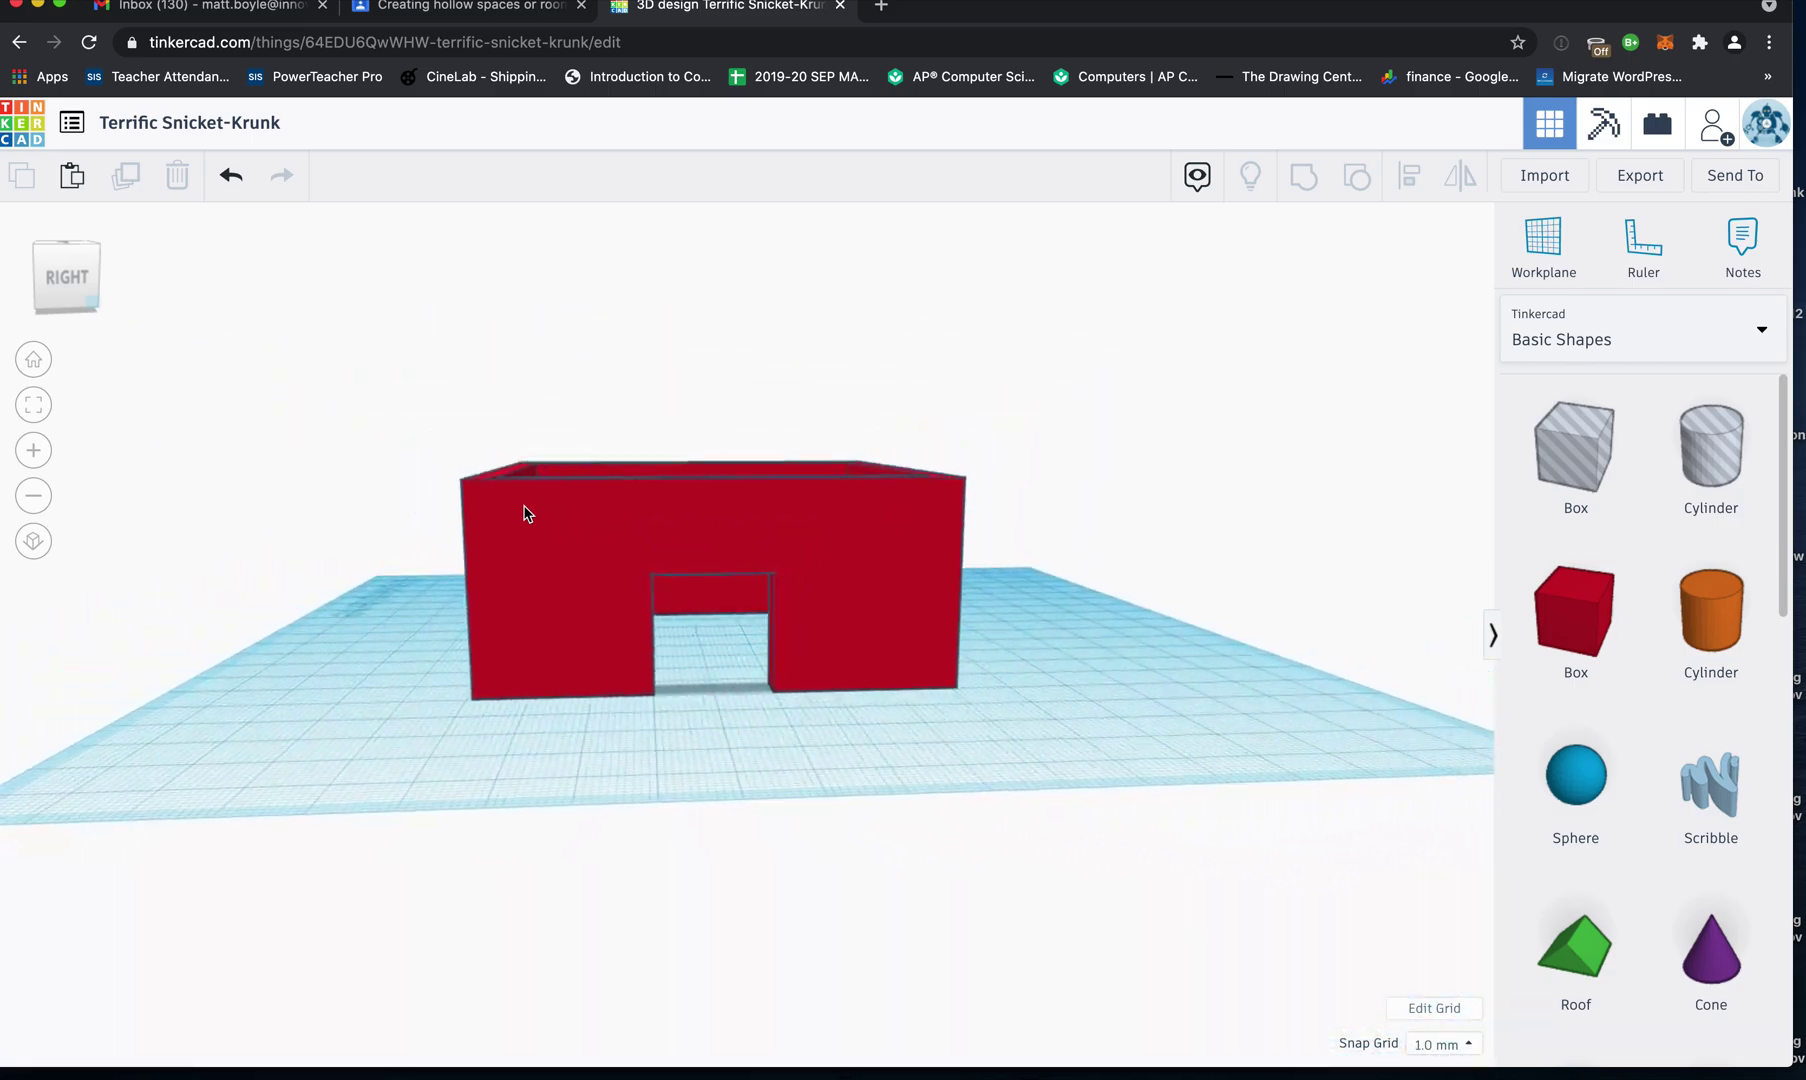
pyautogui.scroll(10, 528, 514)
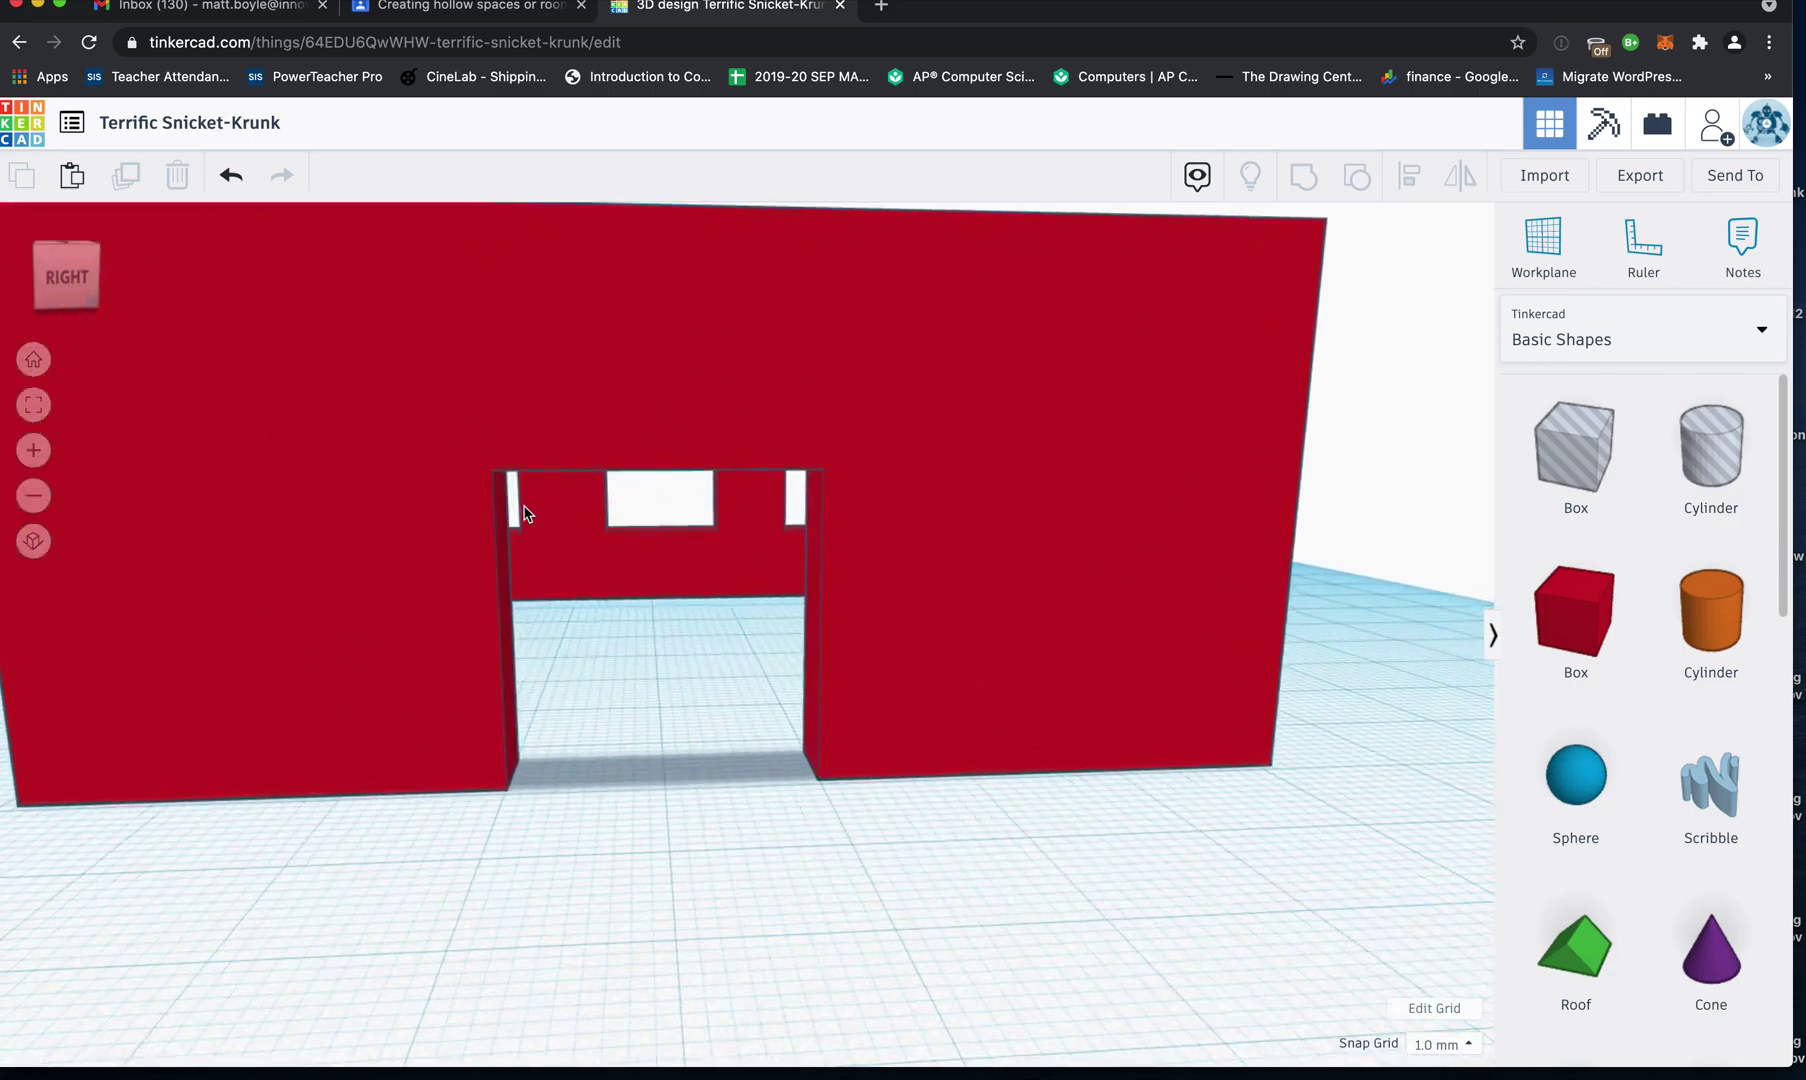
pyautogui.scroll(5, 528, 514)
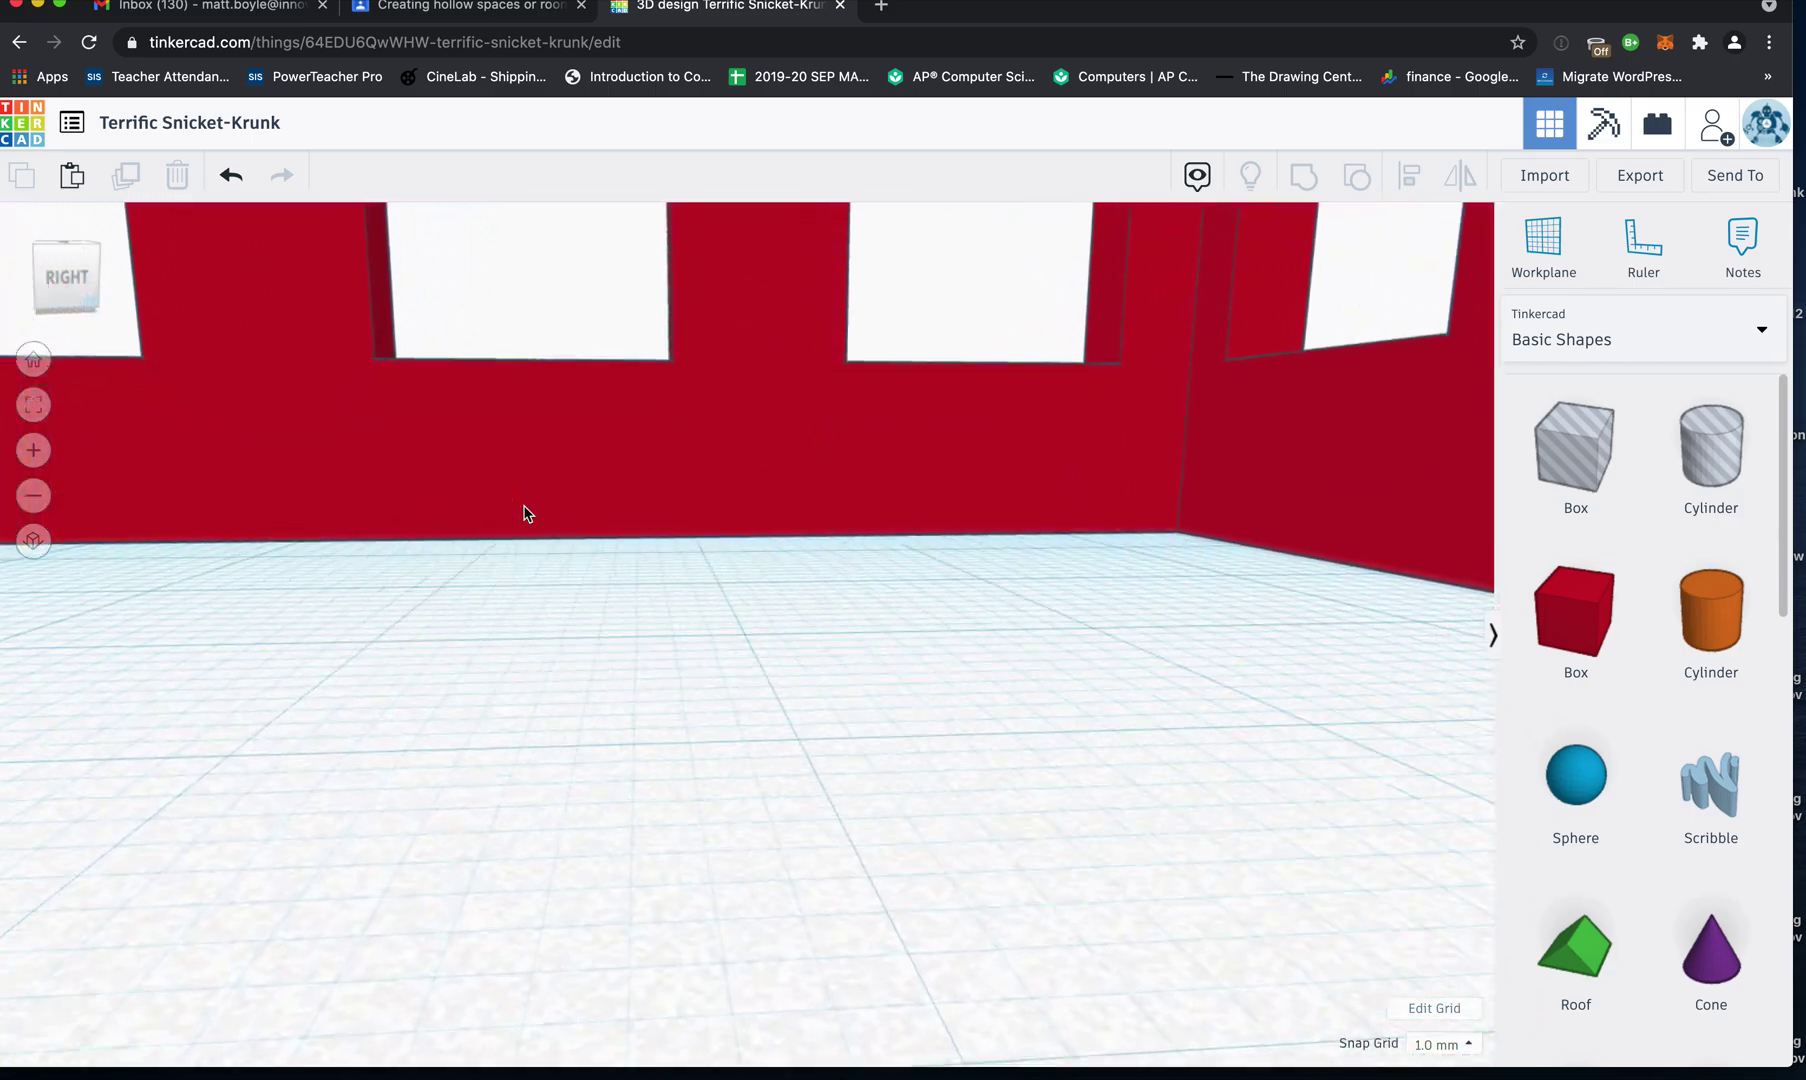
pyautogui.moveTo(72, 272); pyautogui.dragTo(272, 261)
pyautogui.scroll(-5, 442, 507)
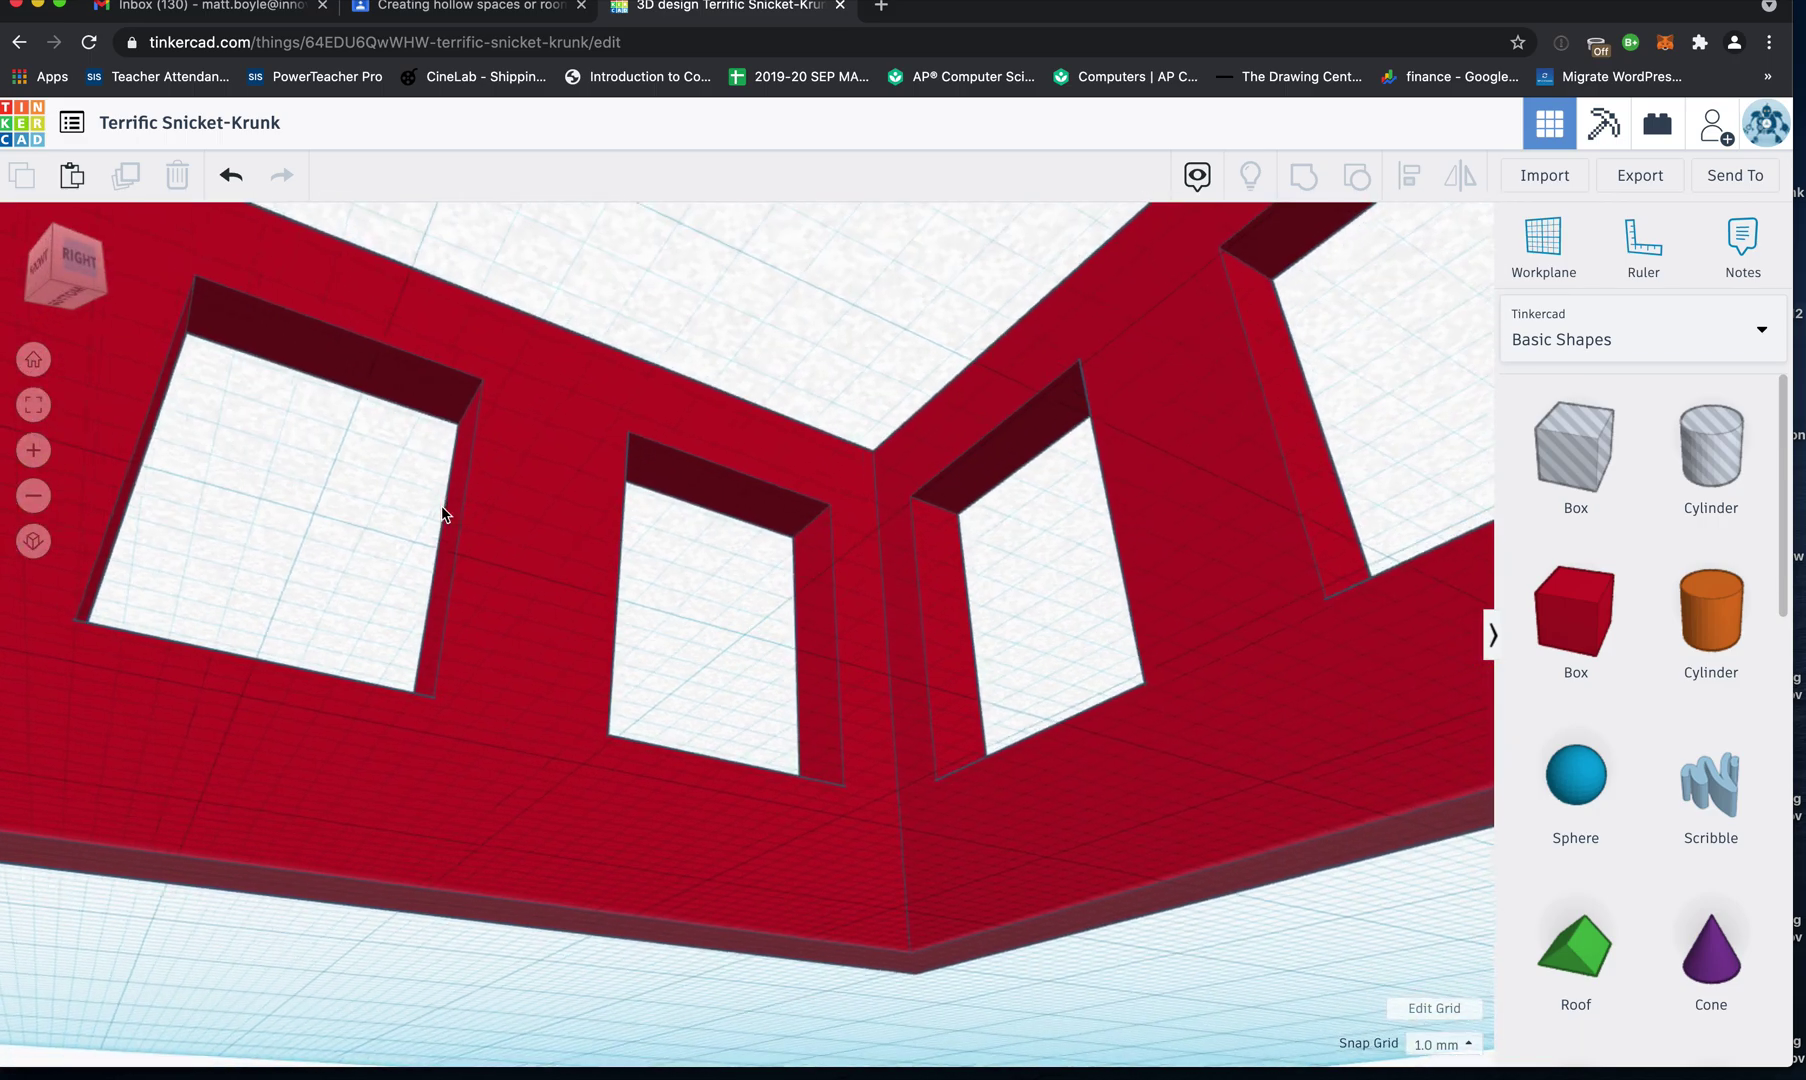
pyautogui.scroll(-10, 442, 506)
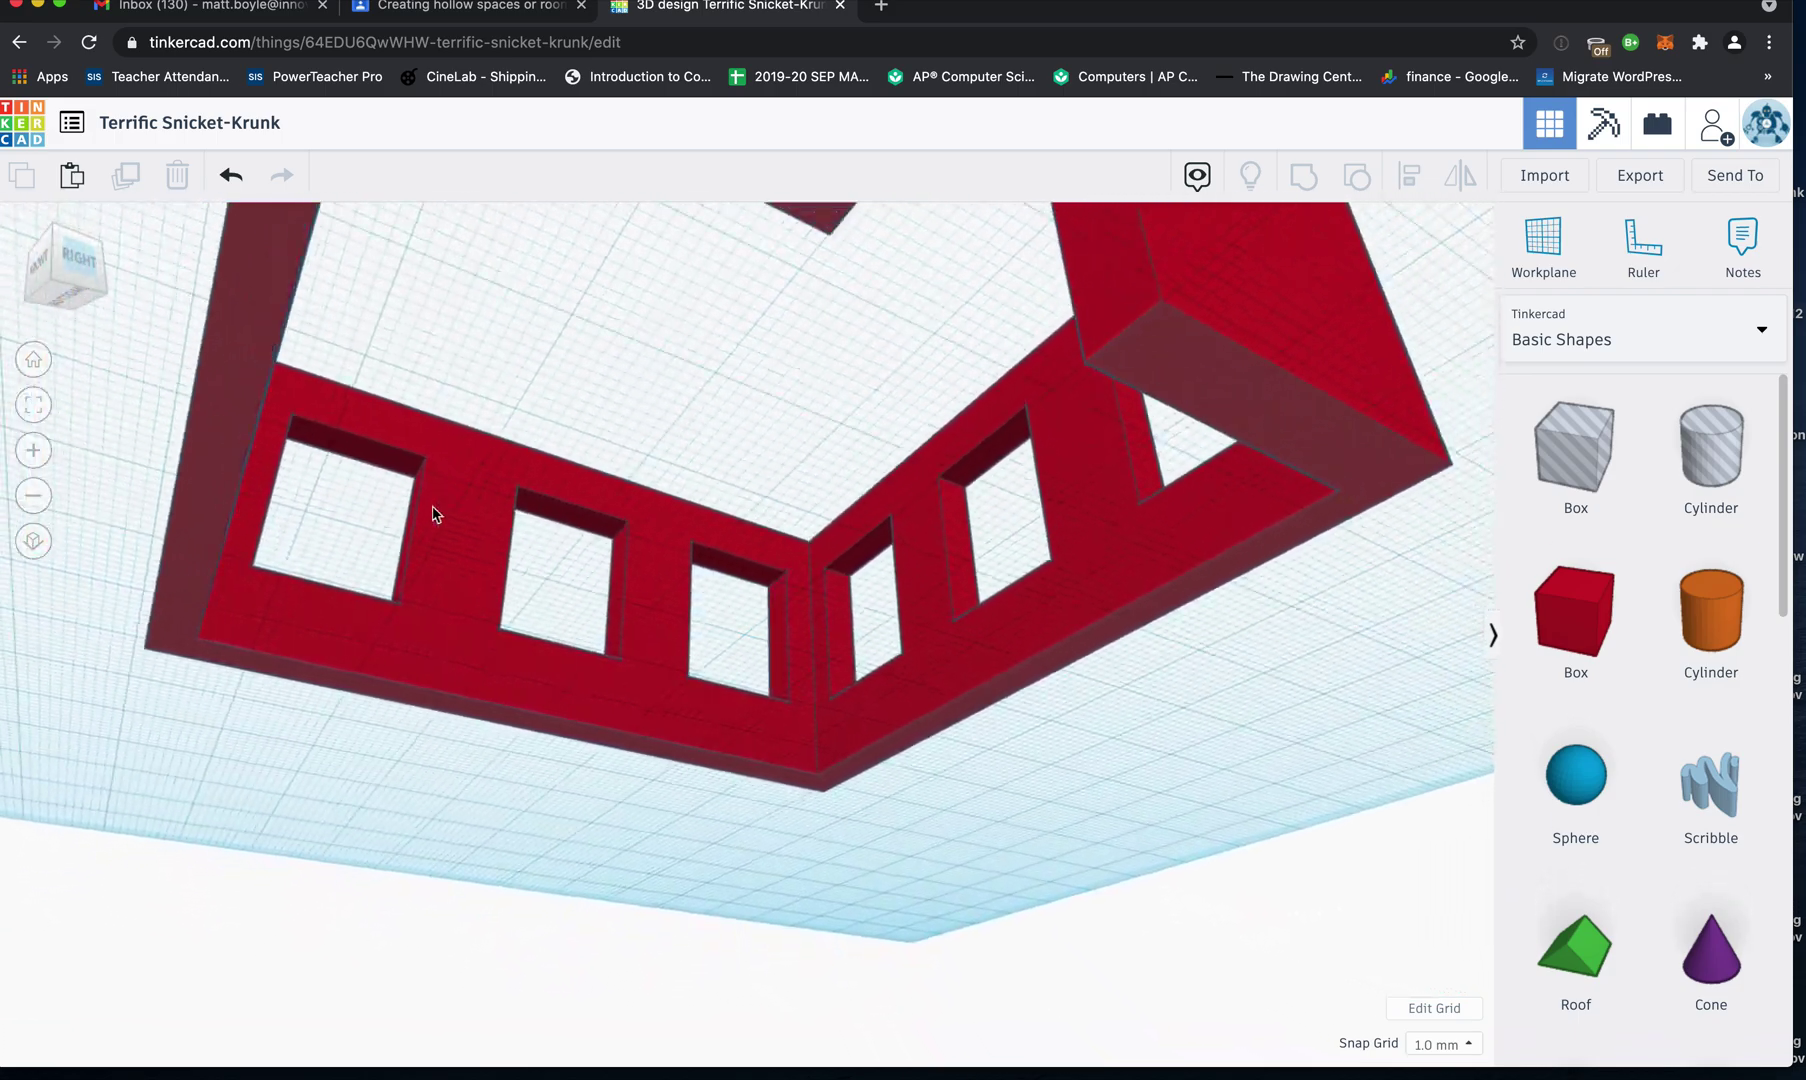
pyautogui.moveTo(73, 293); pyautogui.dragTo(90, 311)
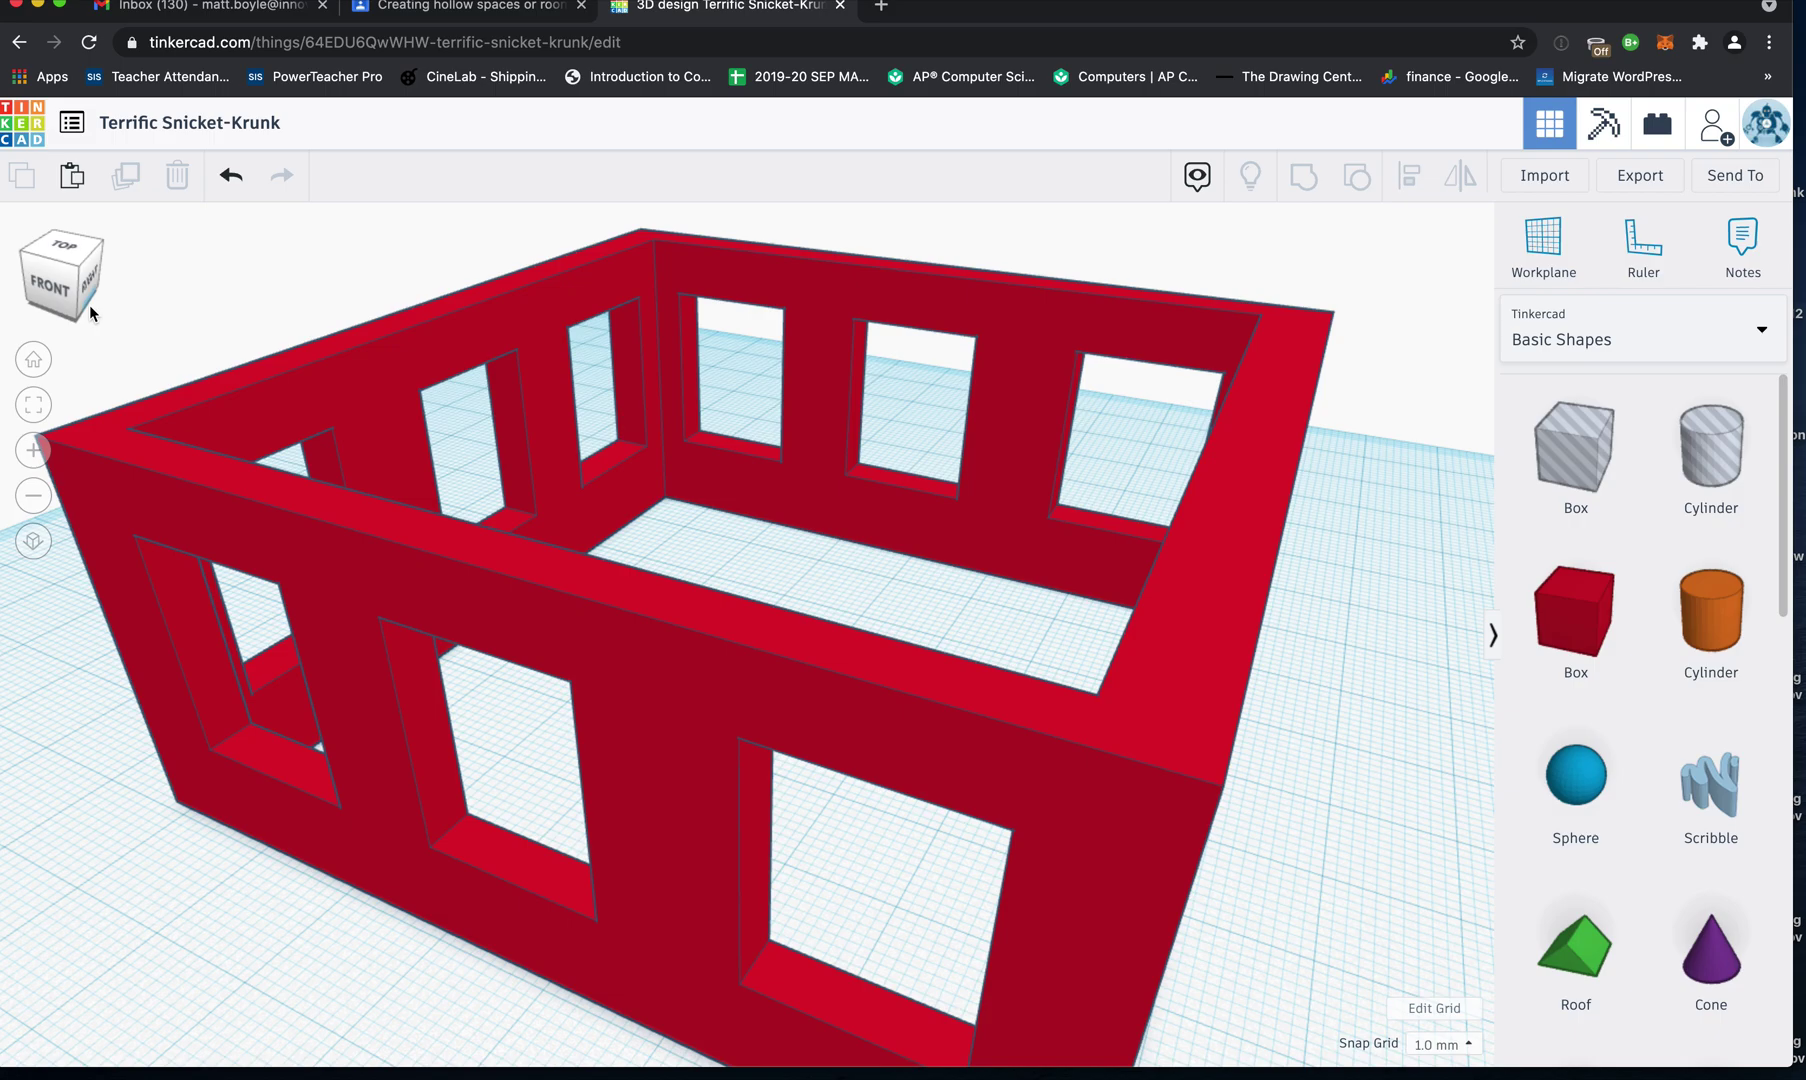